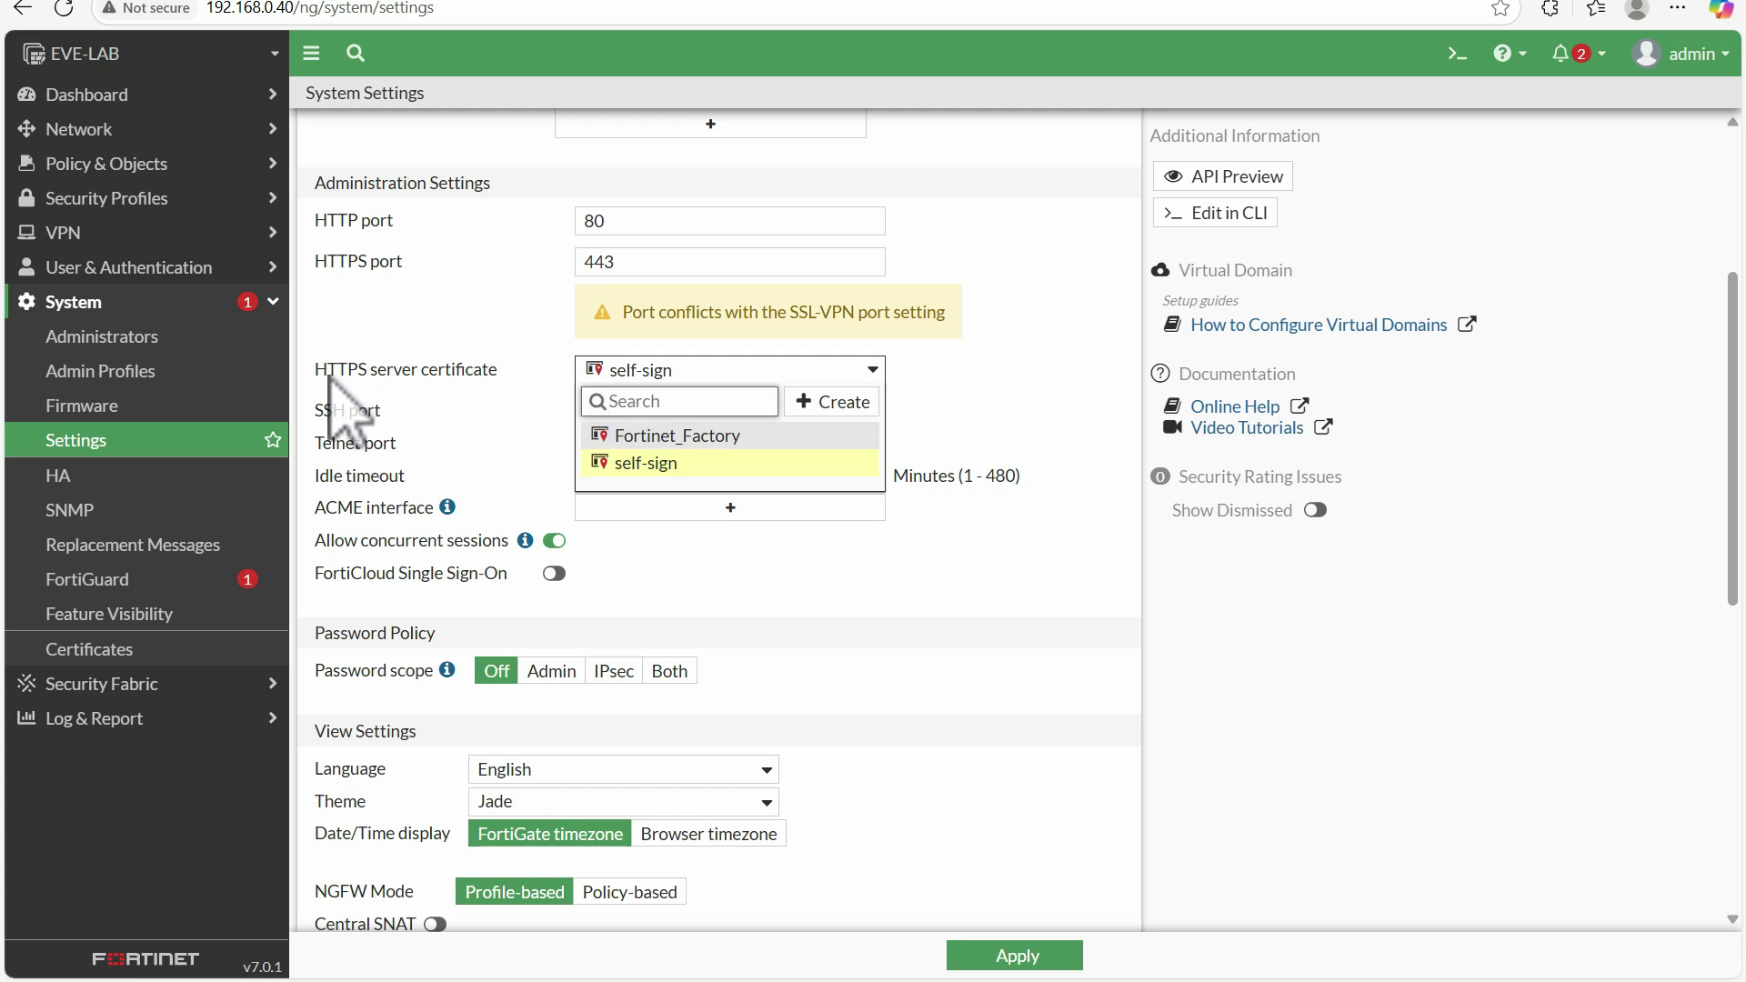
# - Try Fortinet_Factory as the HTTPS server certificate and switch the selection back to self-sign
pyautogui.click(651, 463)
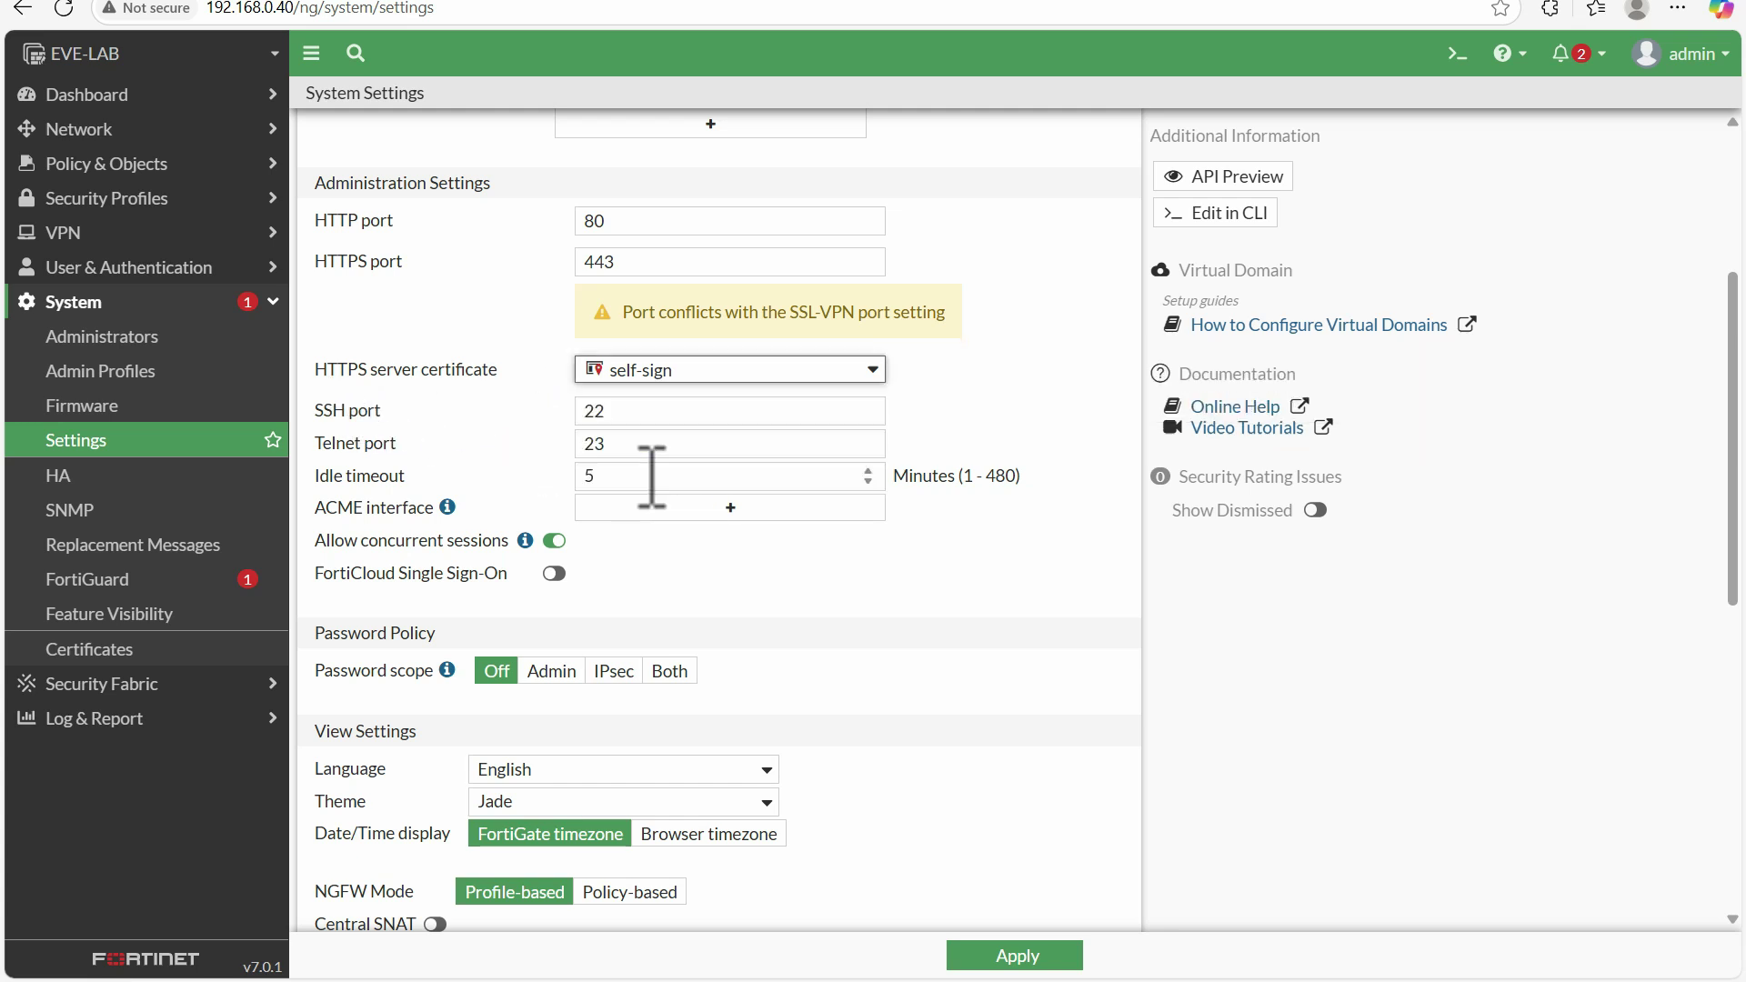
pyautogui.click(682, 375)
pyautogui.click(678, 438)
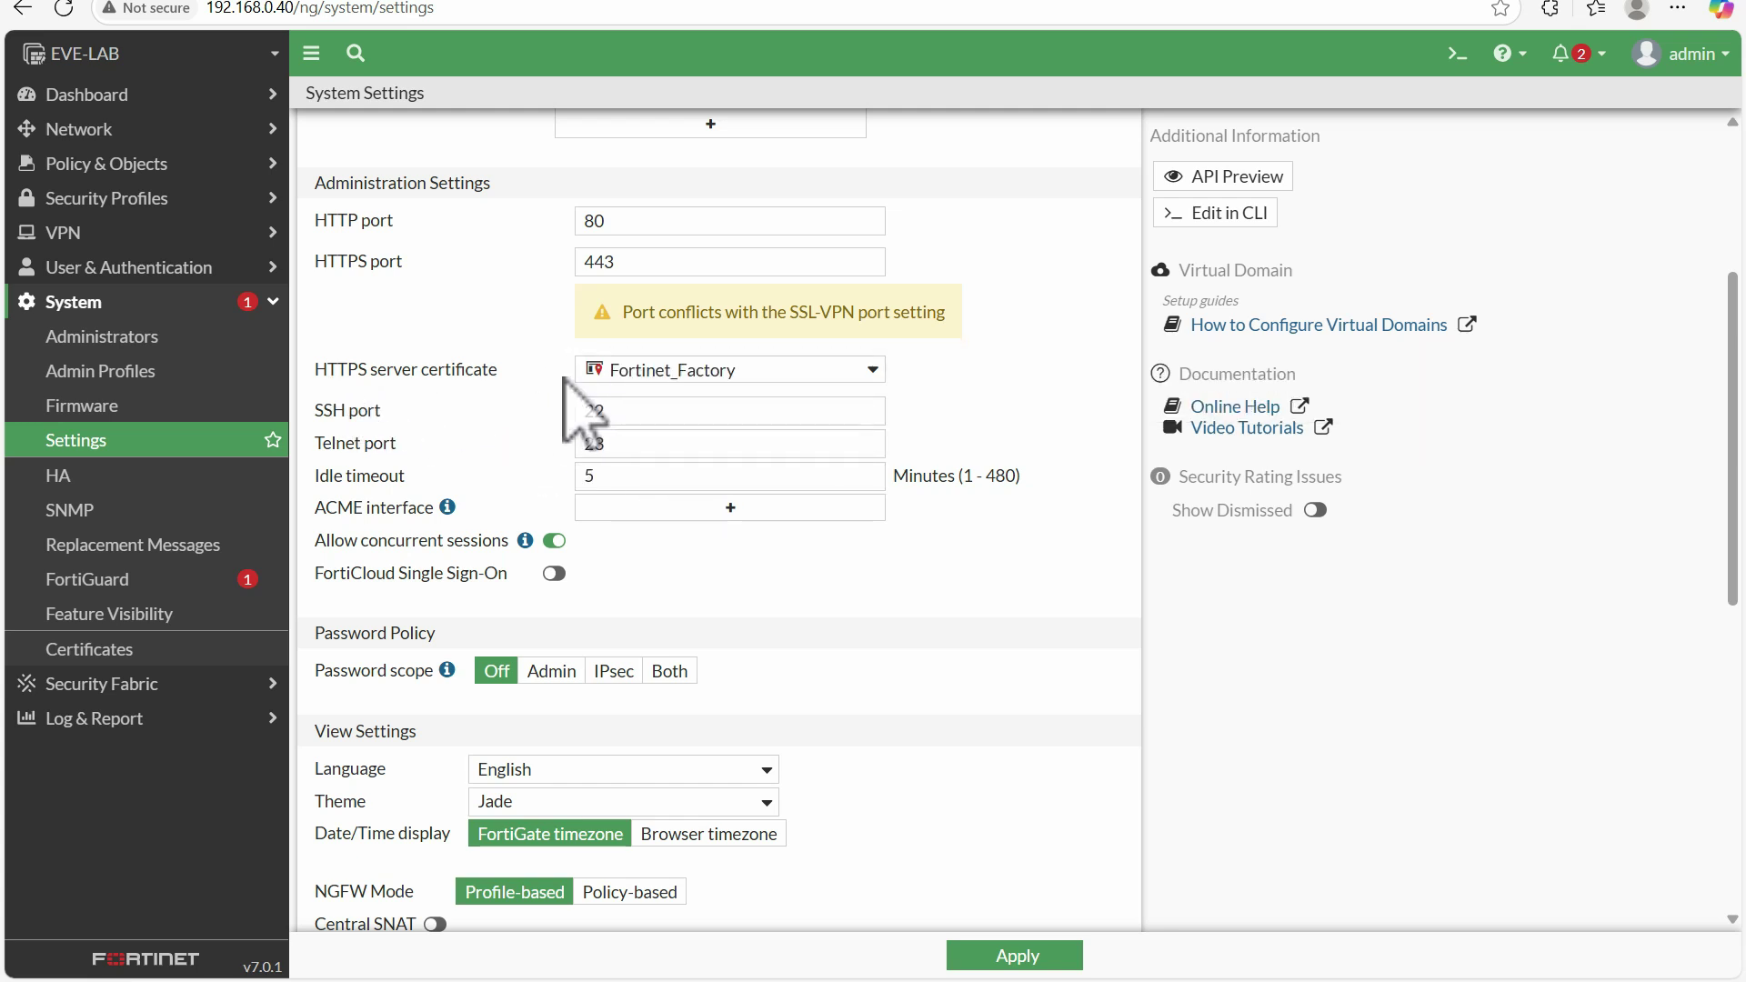
pyautogui.click(728, 369)
pyautogui.click(701, 460)
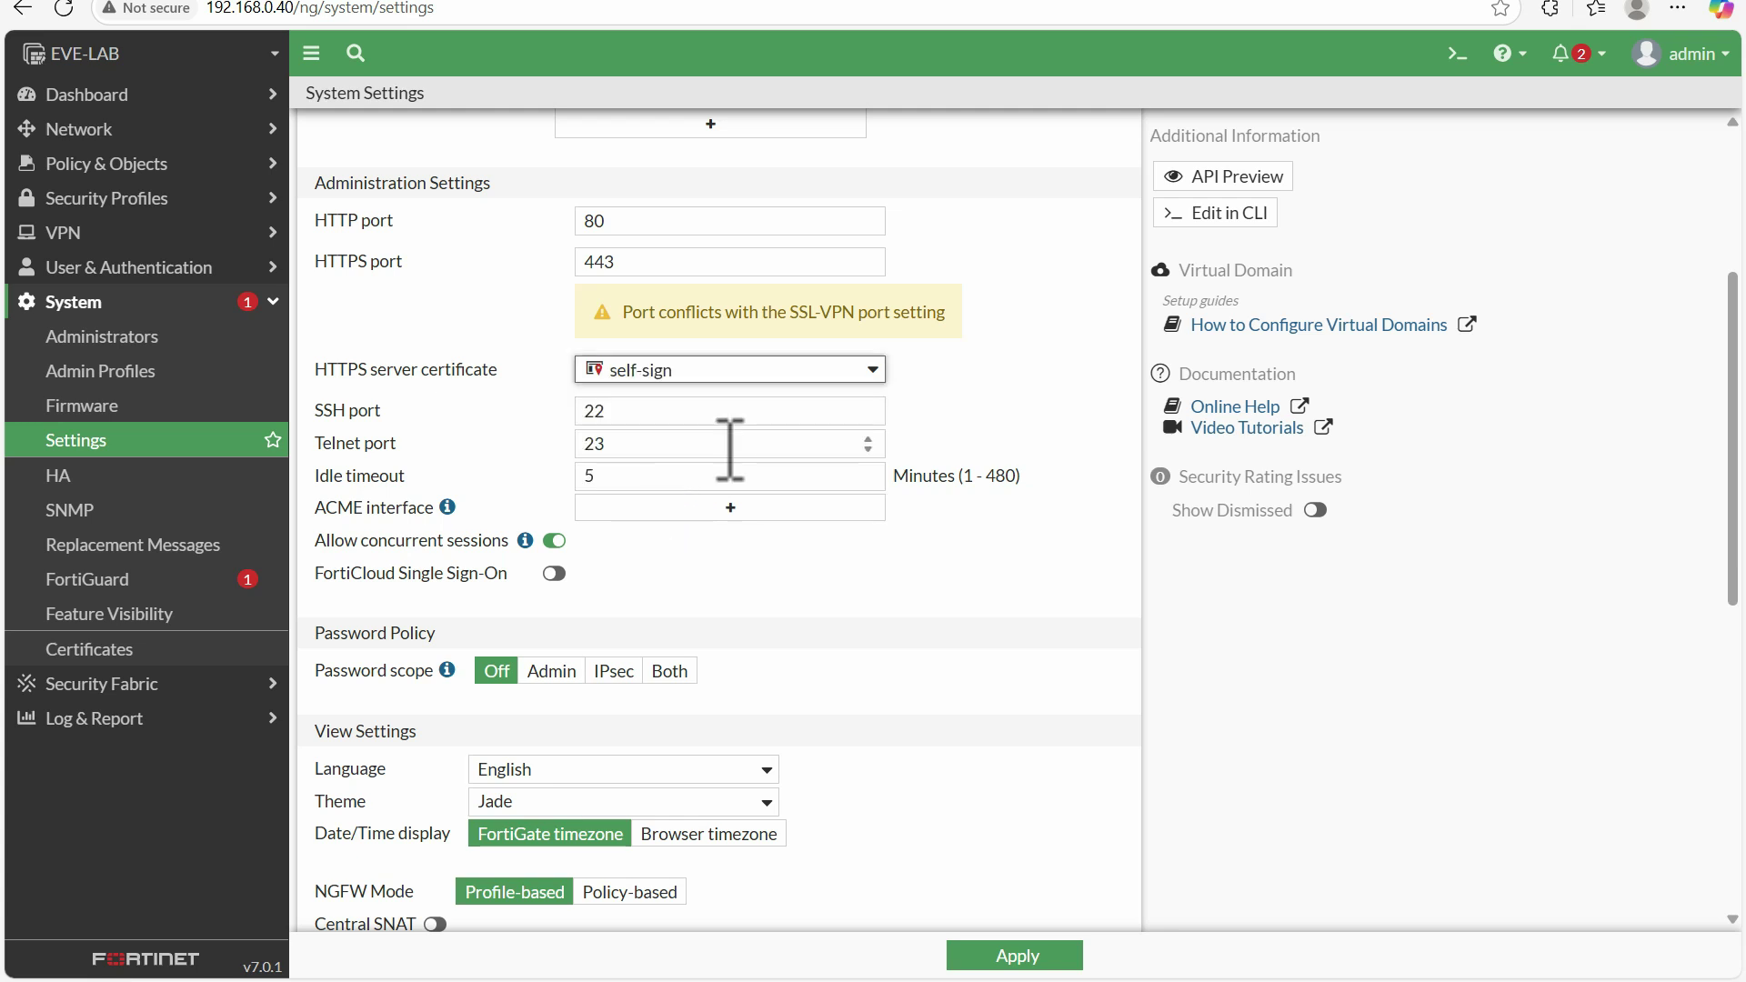
# - Examine the certificate import form and file upload offered for the HTTPS server certificate, closing both without importing
pyautogui.click(873, 371)
pyautogui.click(835, 393)
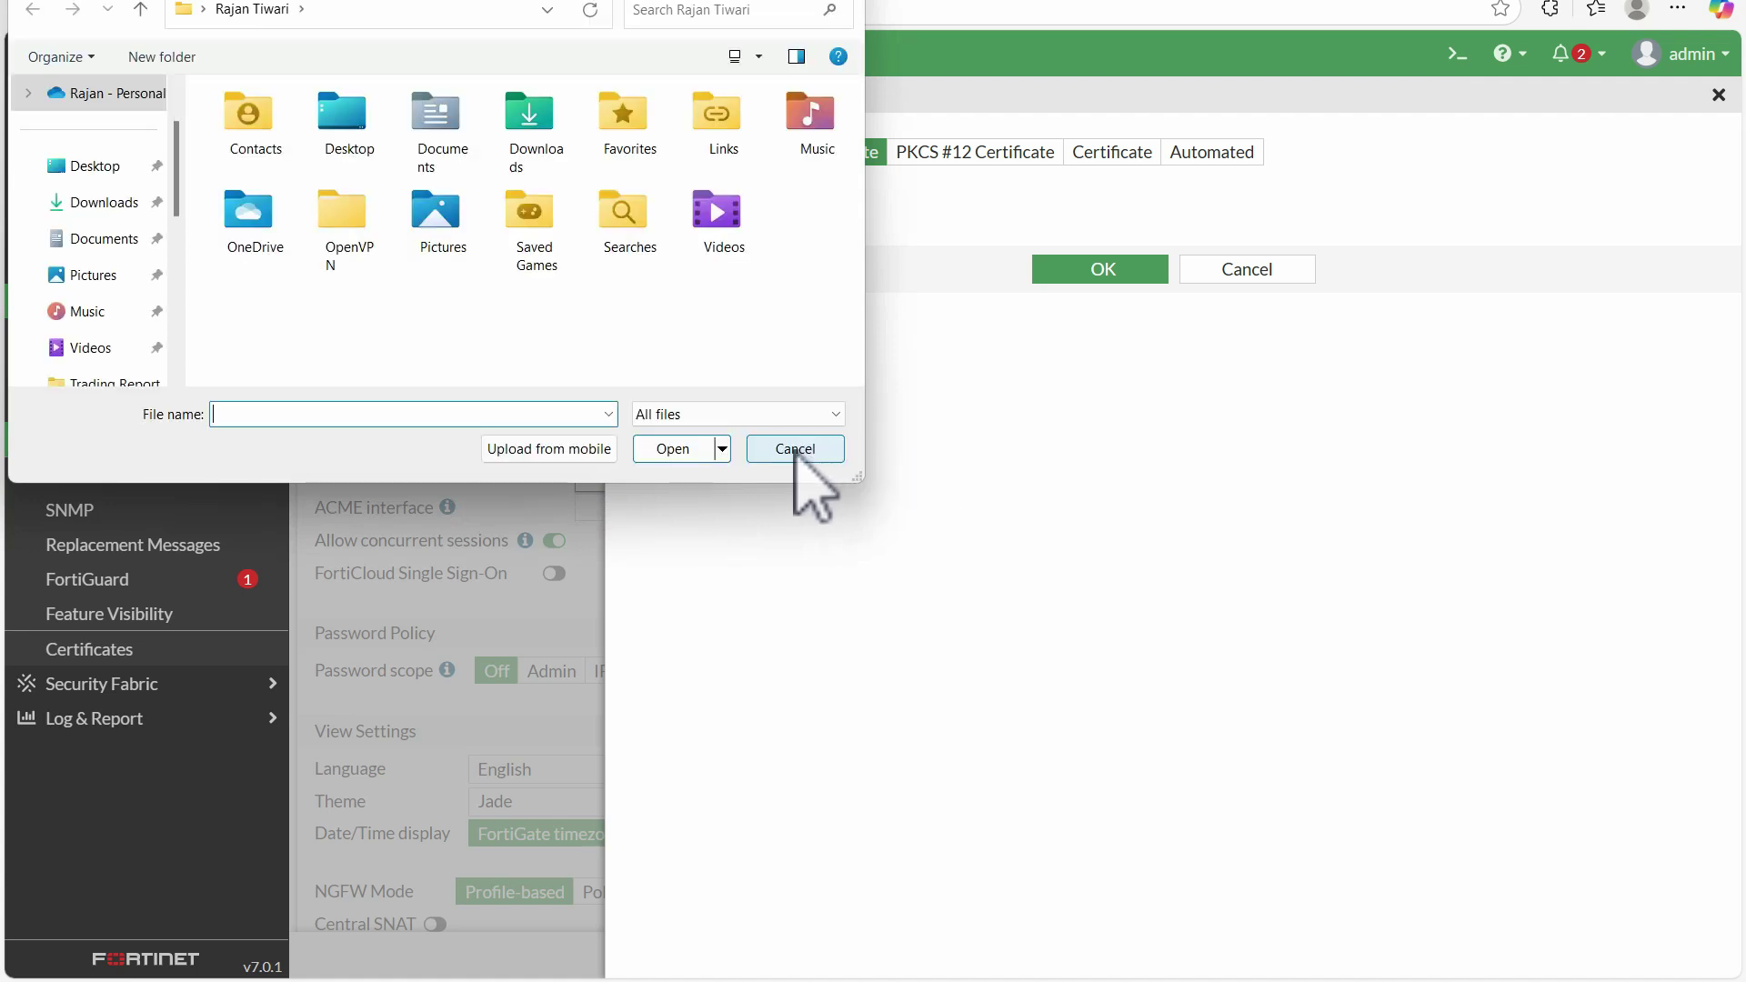
pyautogui.click(798, 452)
pyautogui.click(1242, 271)
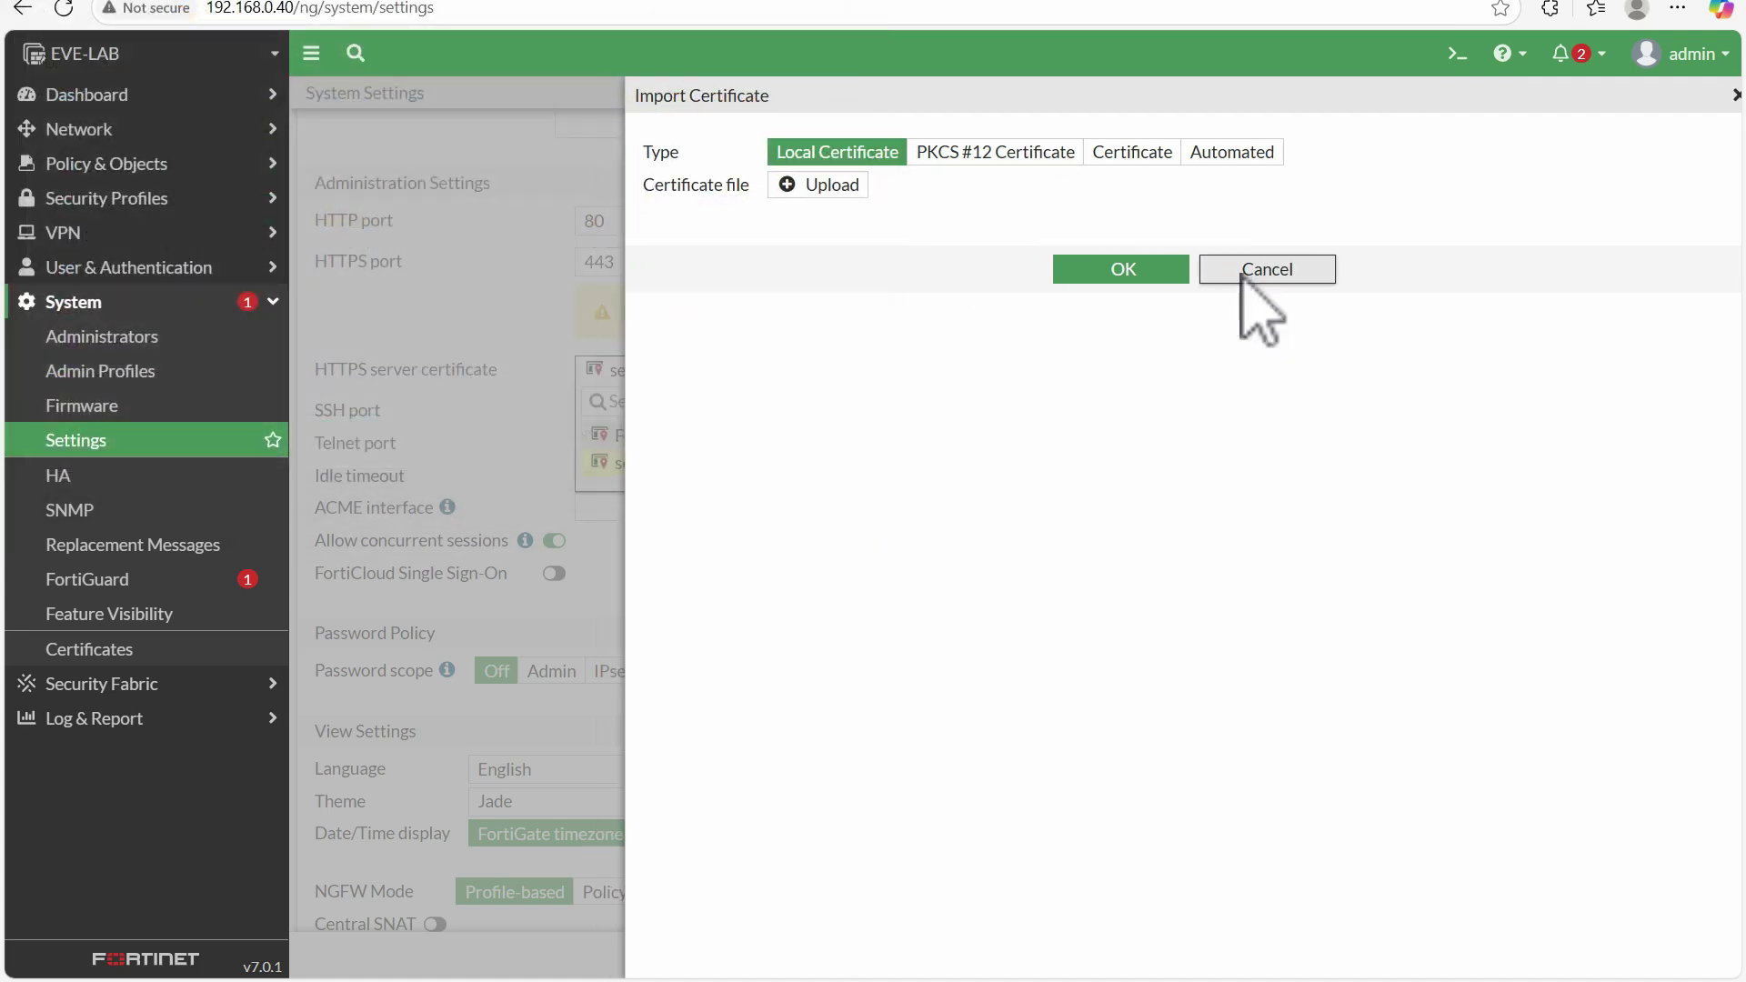
pyautogui.click(1006, 409)
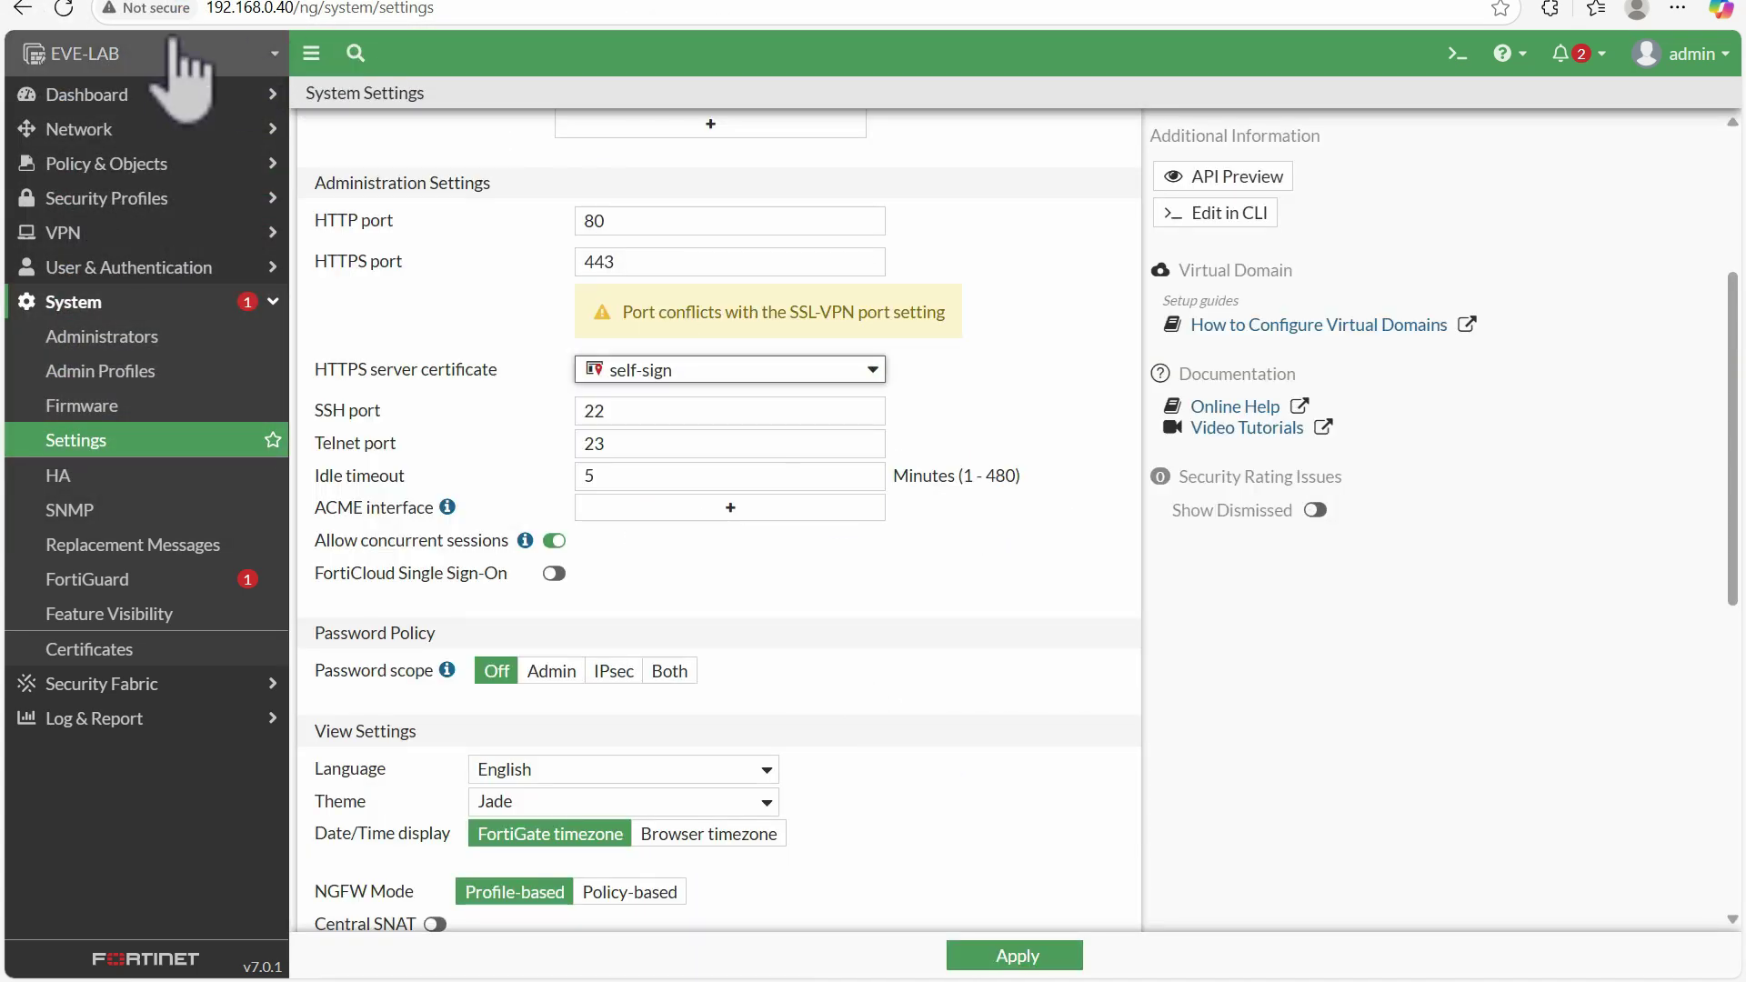
# - View the browser's connection security information for the FortiGate site and close it
pyautogui.click(147, 8)
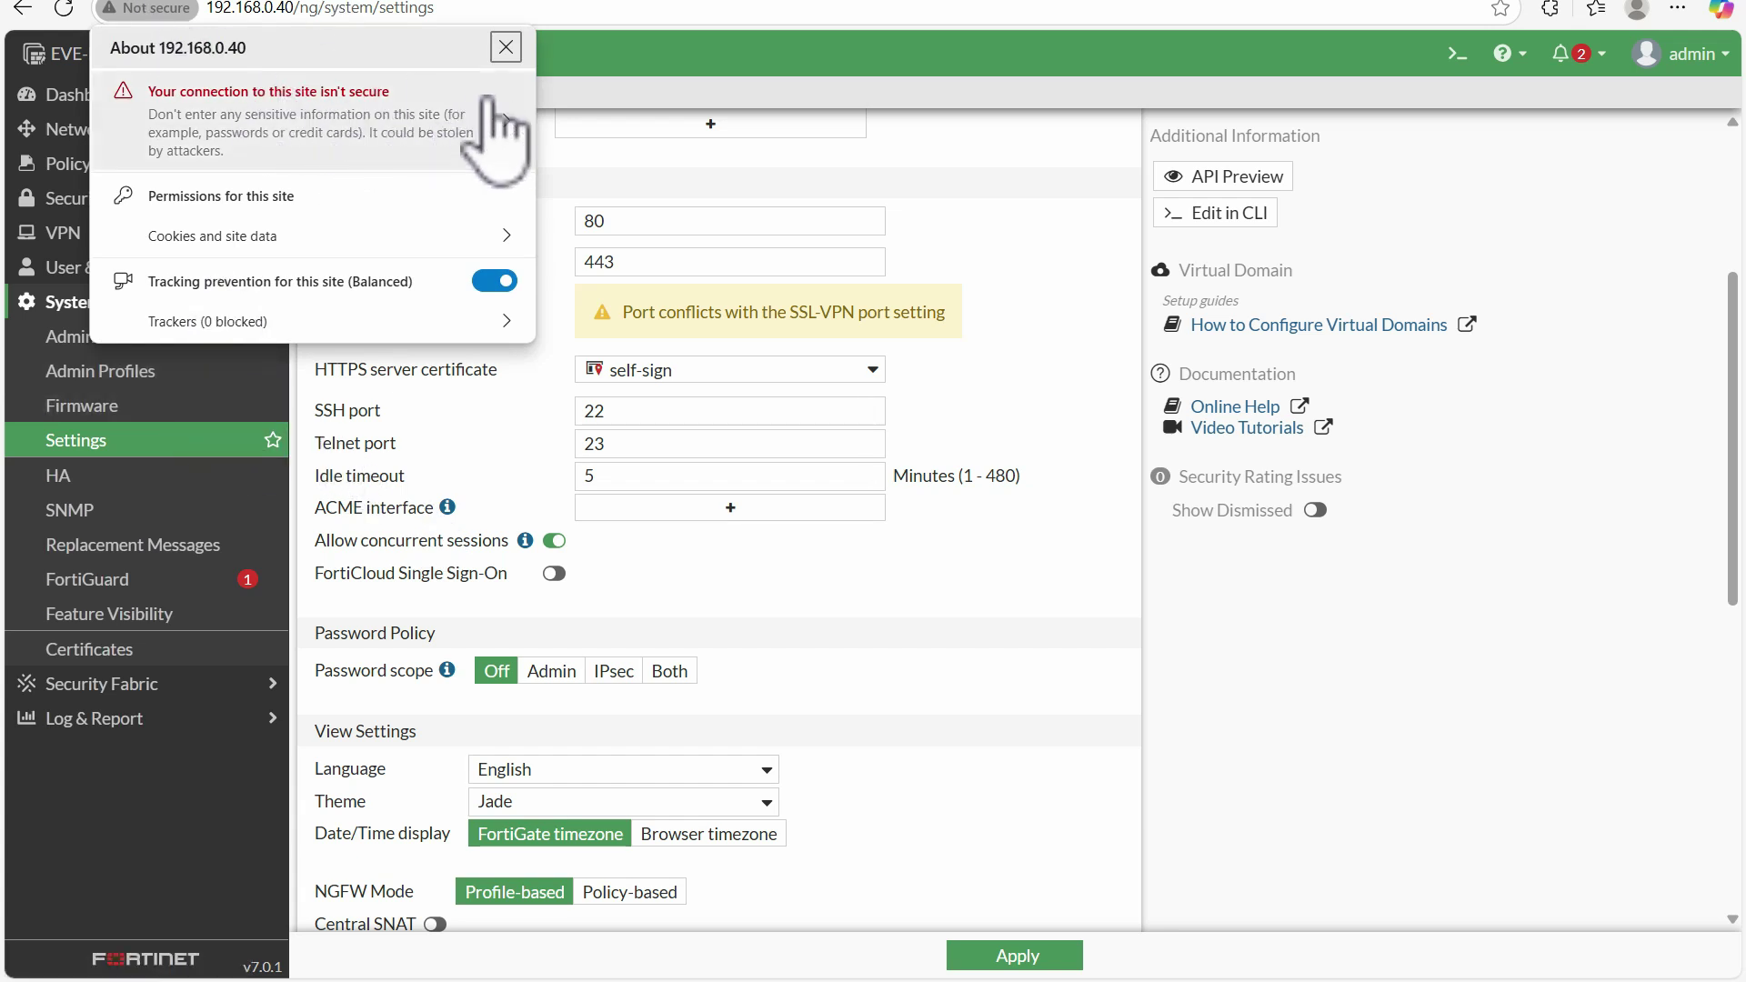
pyautogui.click(505, 46)
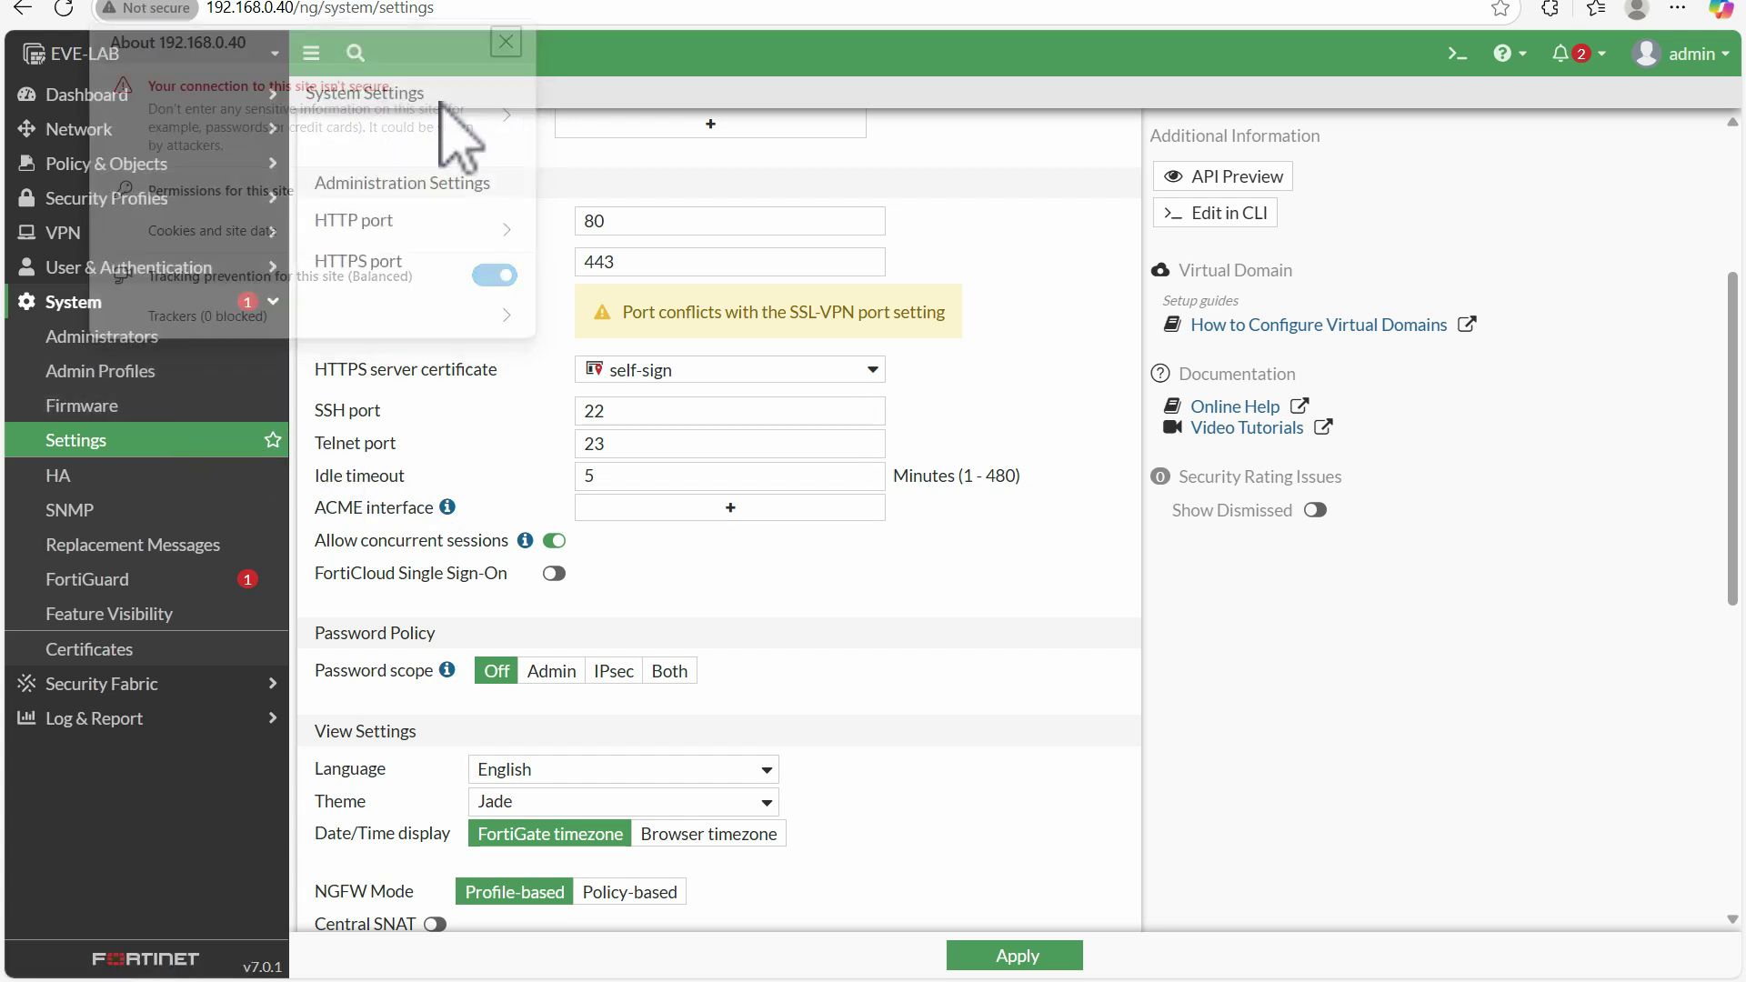
pyautogui.click(143, 17)
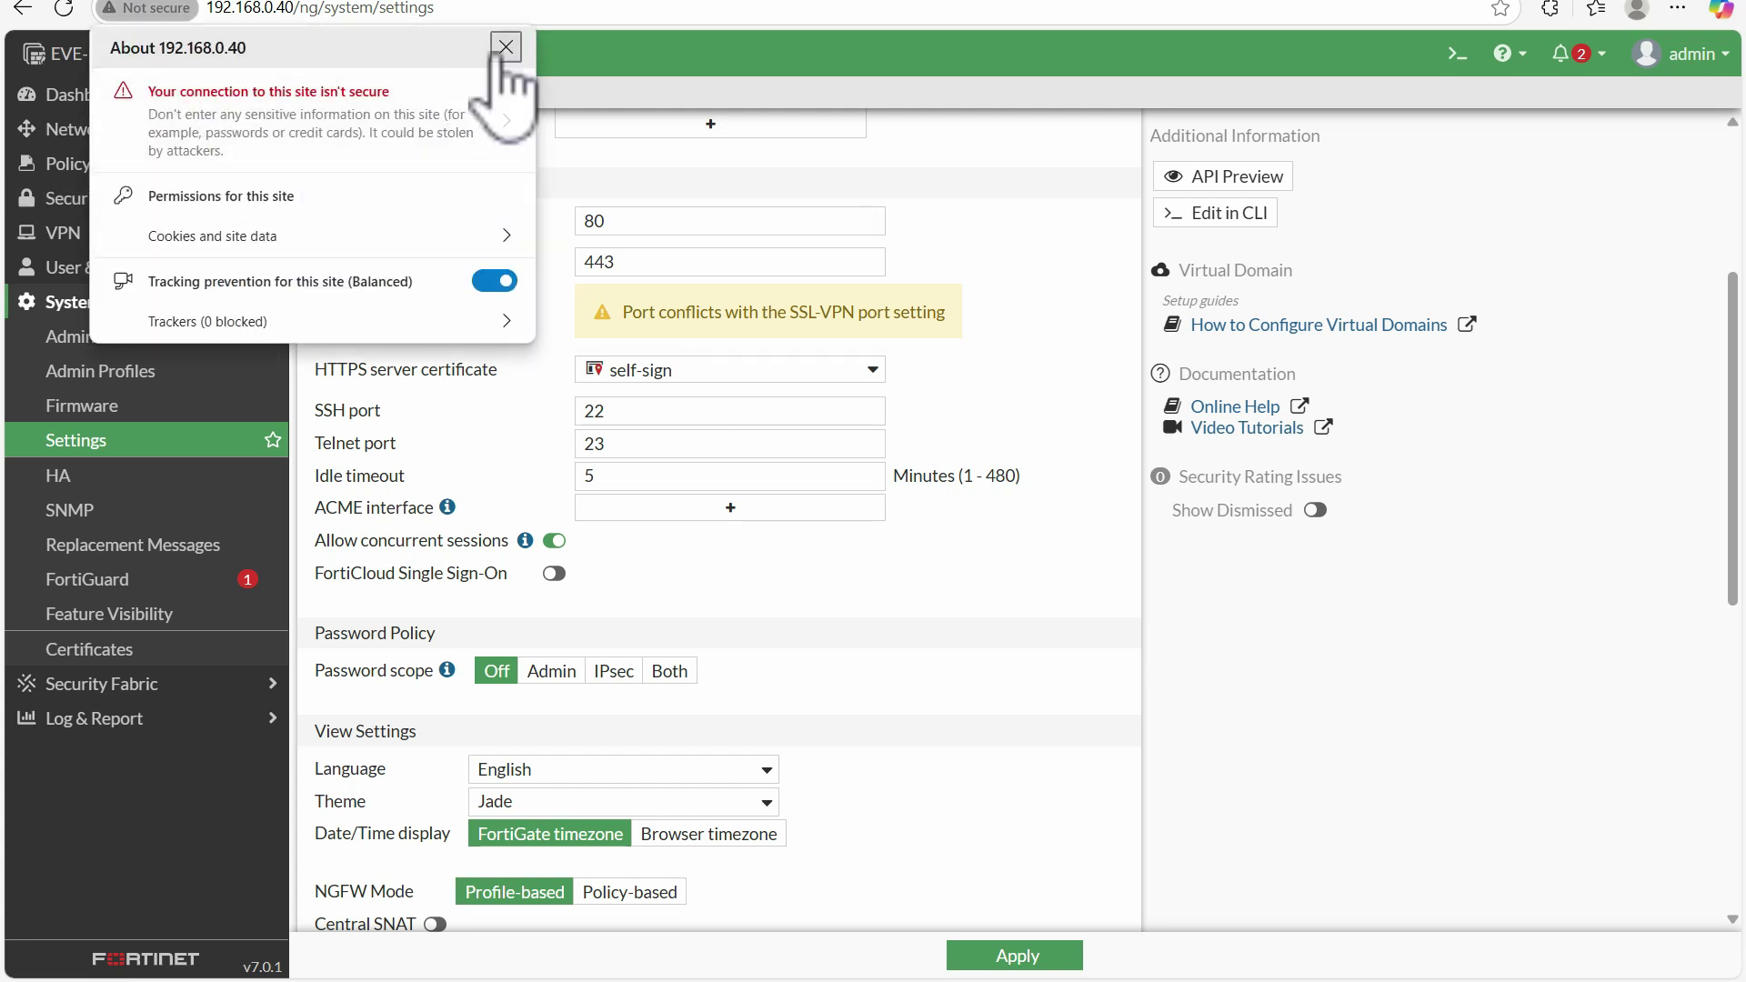
pyautogui.click(506, 46)
# - Switch to the PowerPoint presentation and view slide 21 on downloading private CA certificates from FortiGate
pyautogui.click(1046, 955)
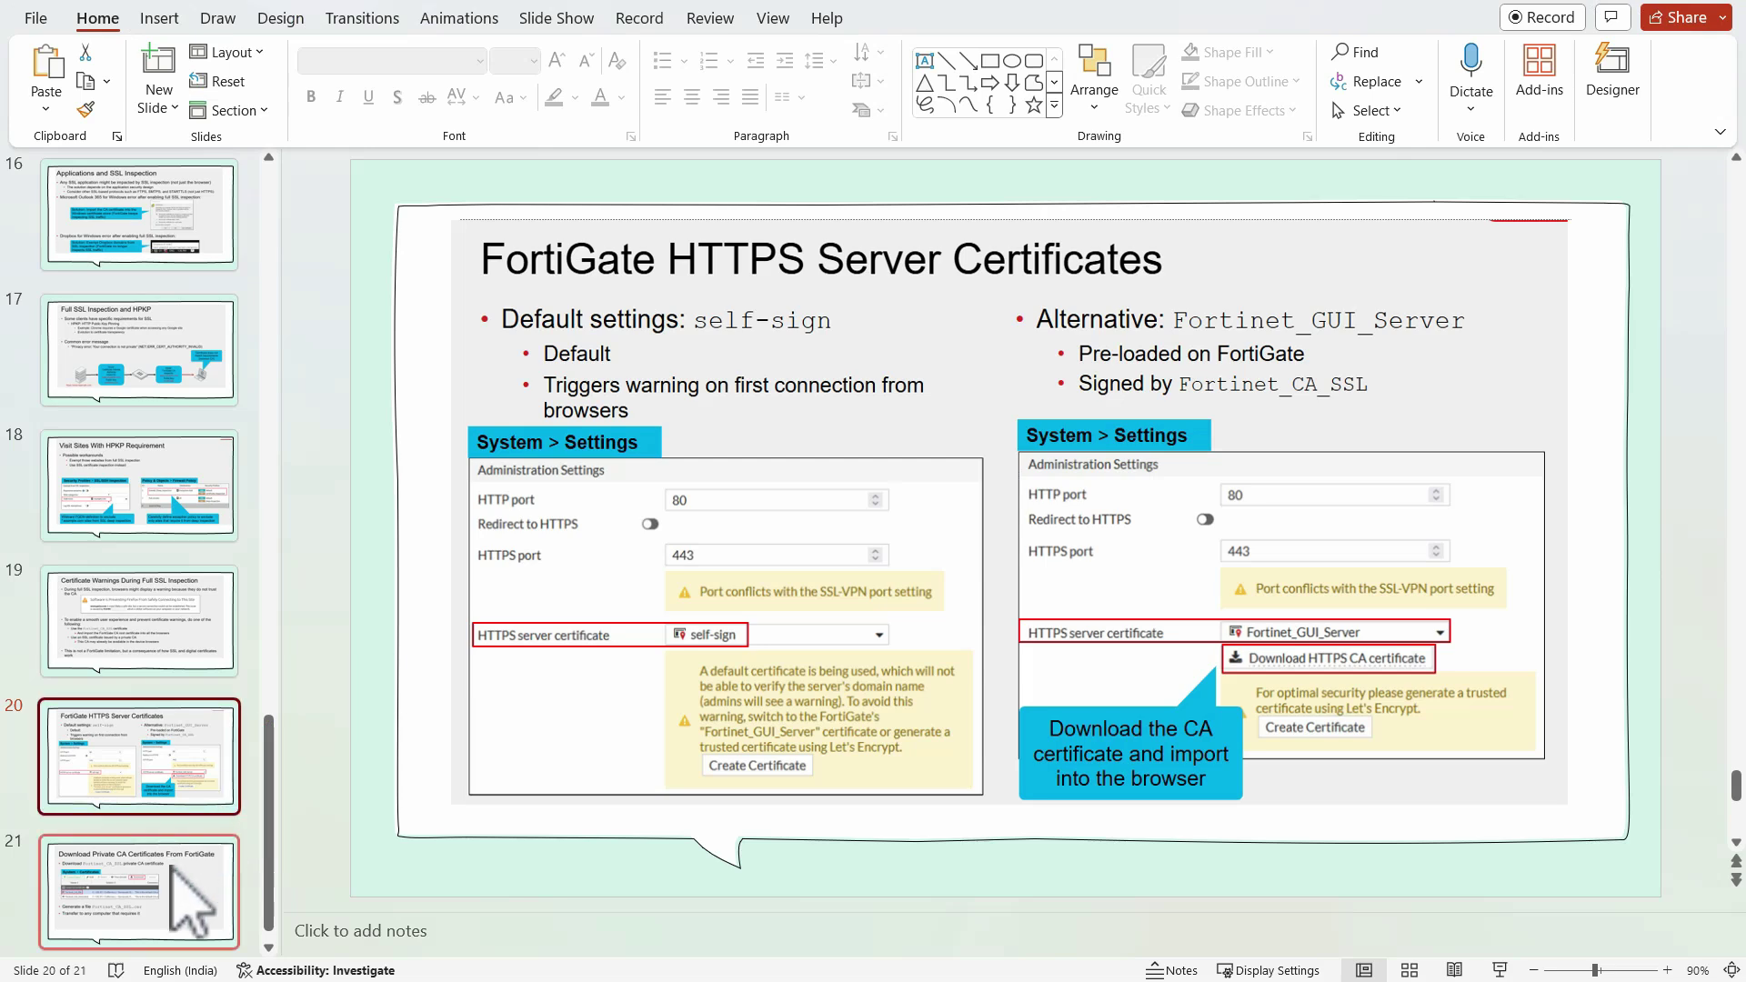
pyautogui.click(181, 896)
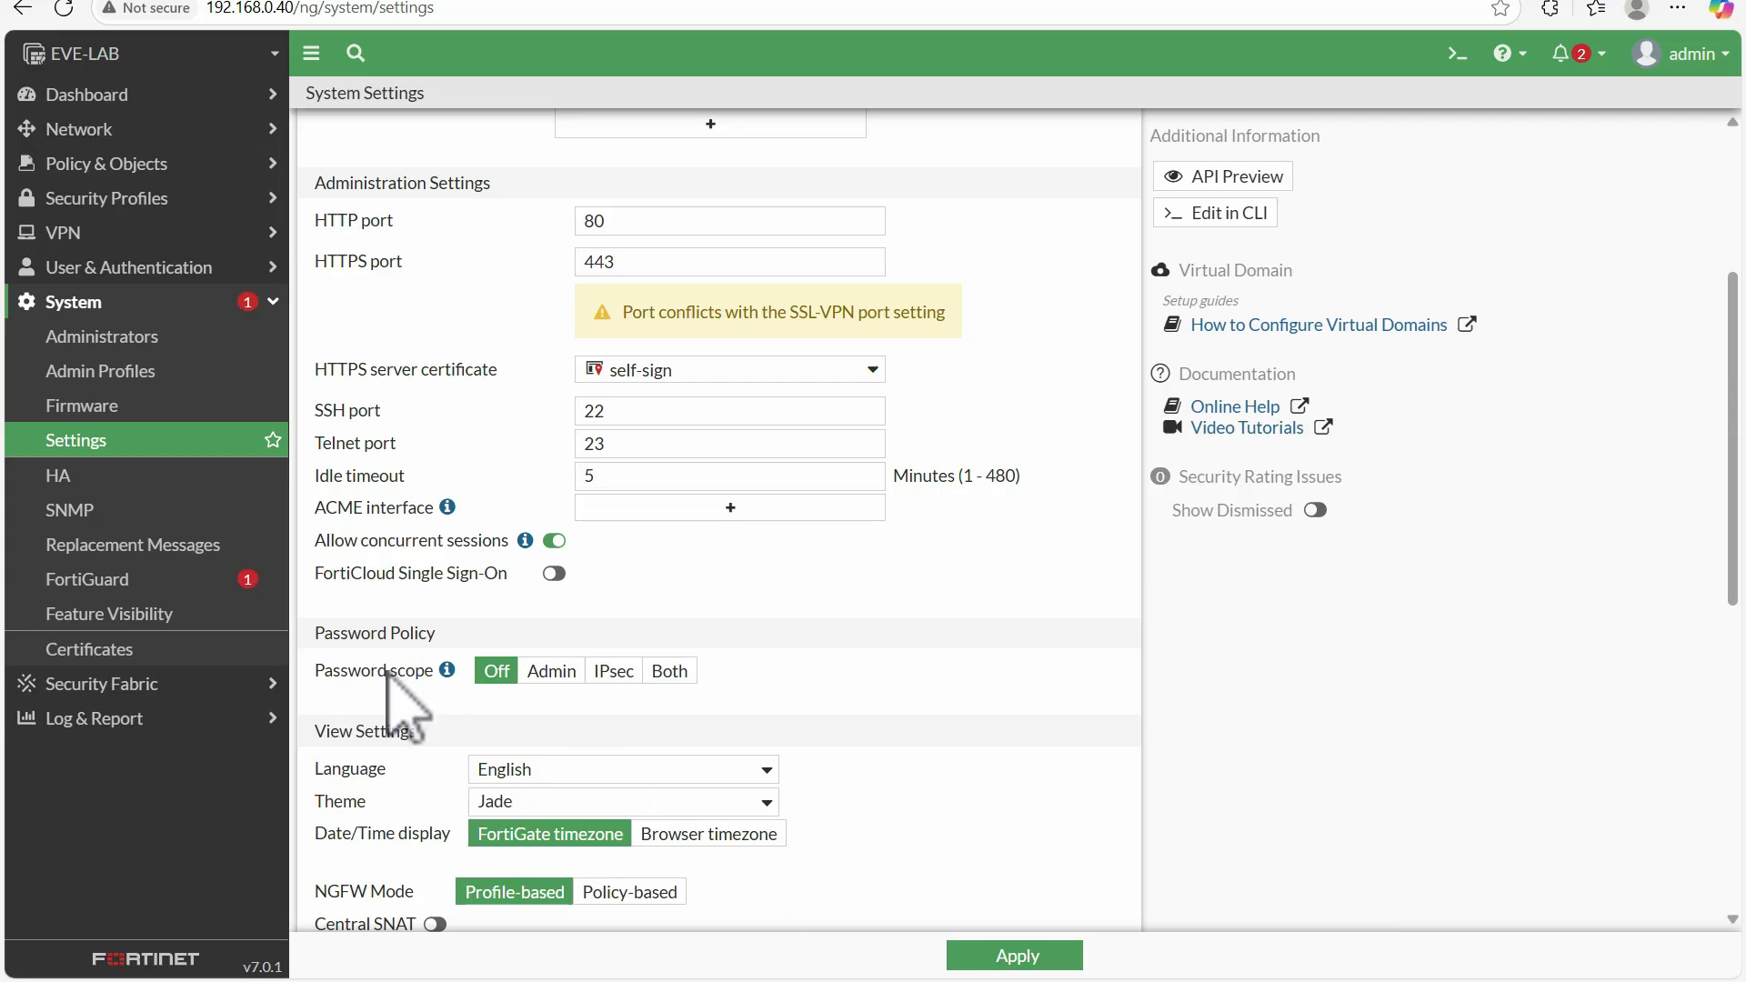
# - Return to the FortiGate web interface, open the system certificates list and select the Fortinet_CA_SSL certificate
pyautogui.click(117, 648)
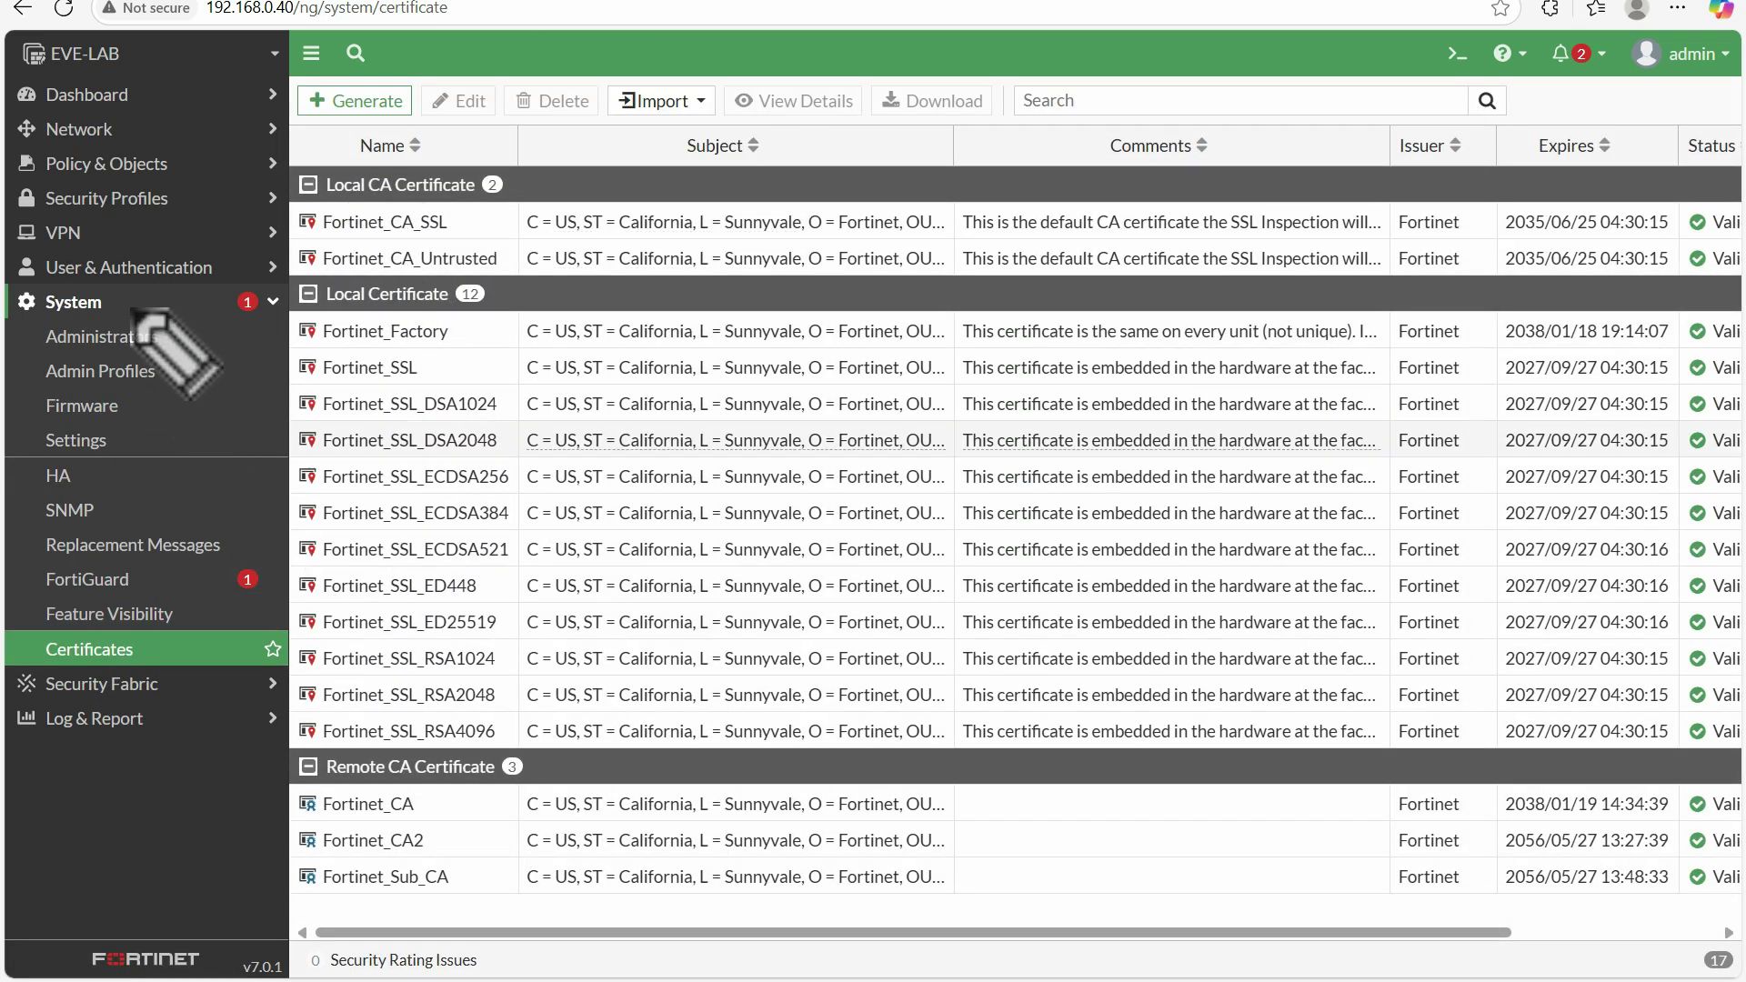
pyautogui.moveTo(130, 301); pyautogui.dragTo(161, 289)
pyautogui.moveTo(146, 637); pyautogui.dragTo(178, 622)
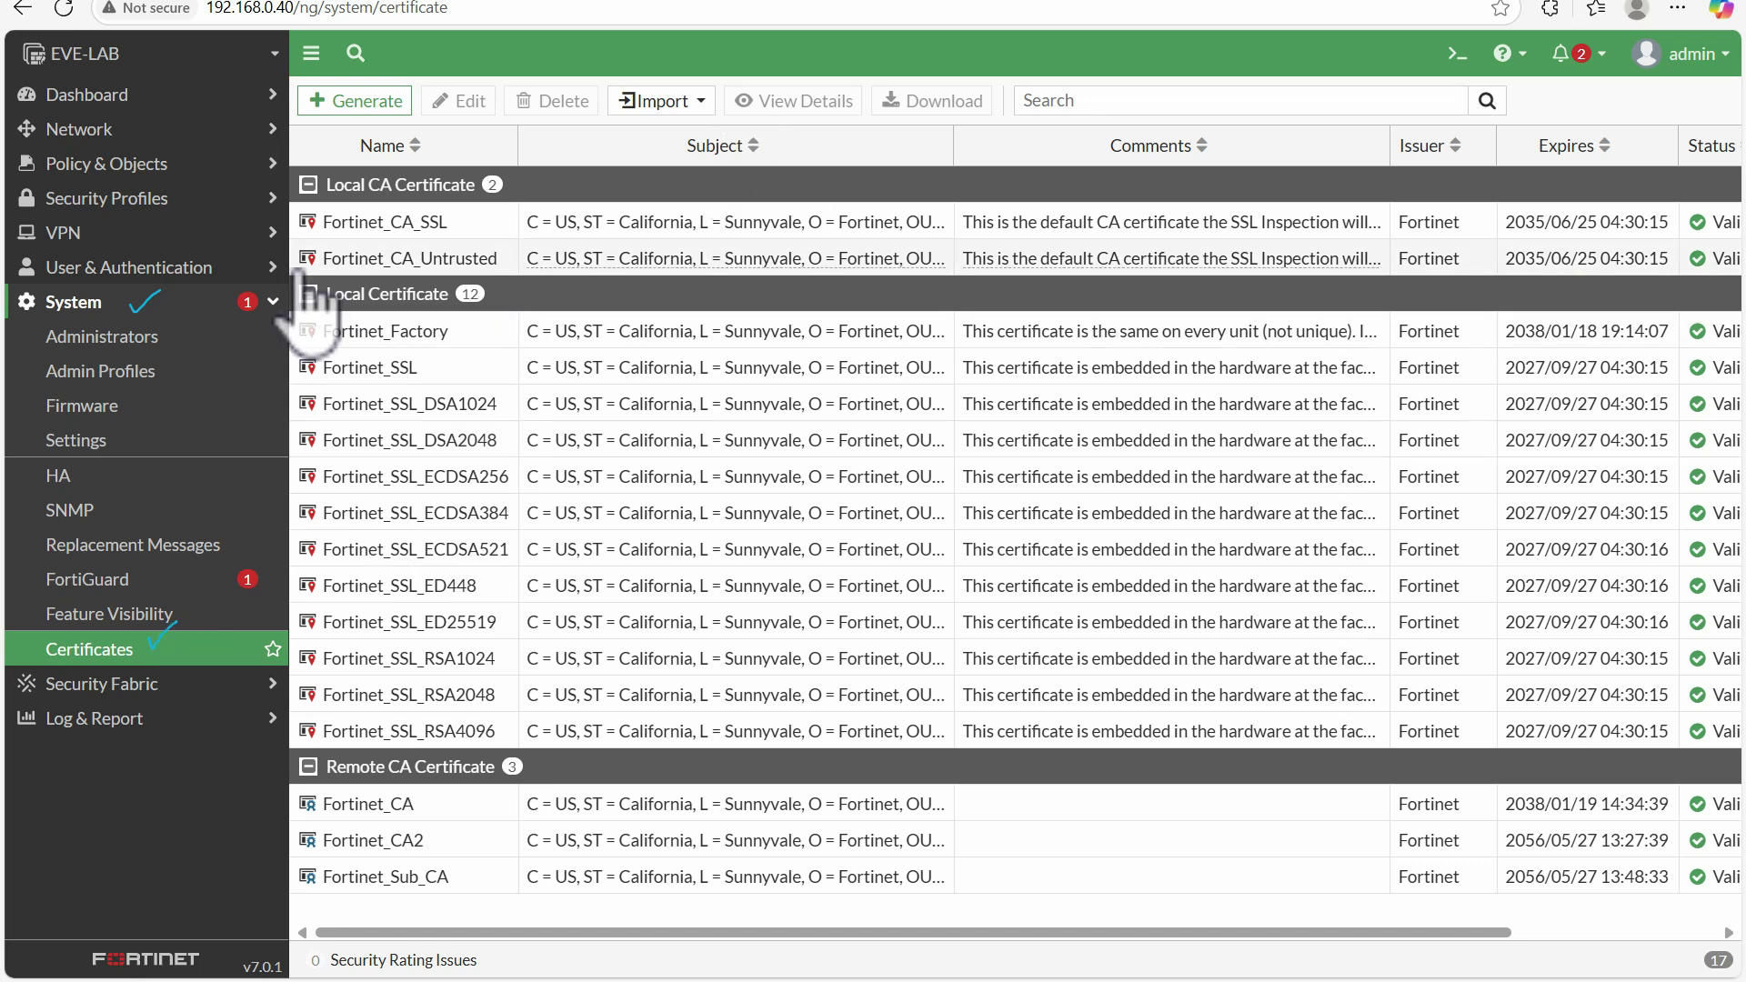
pyautogui.click(387, 222)
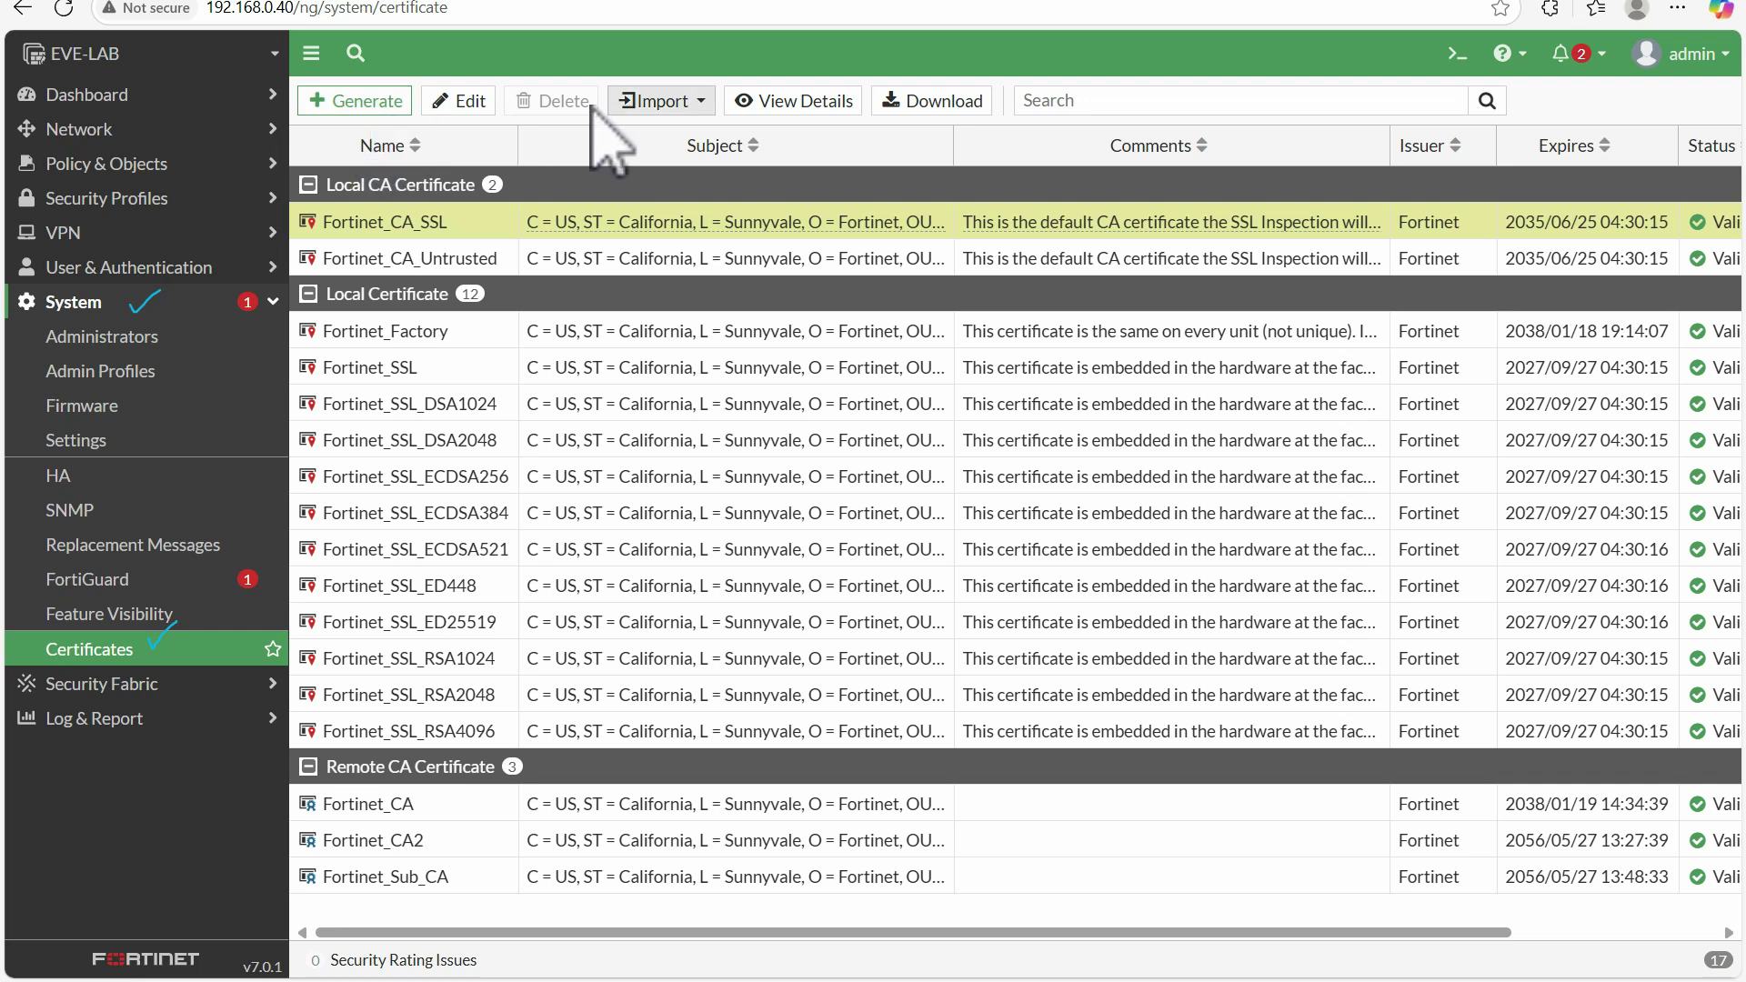
# - View the local certificate import form and close it without importing anything
pyautogui.click(660, 102)
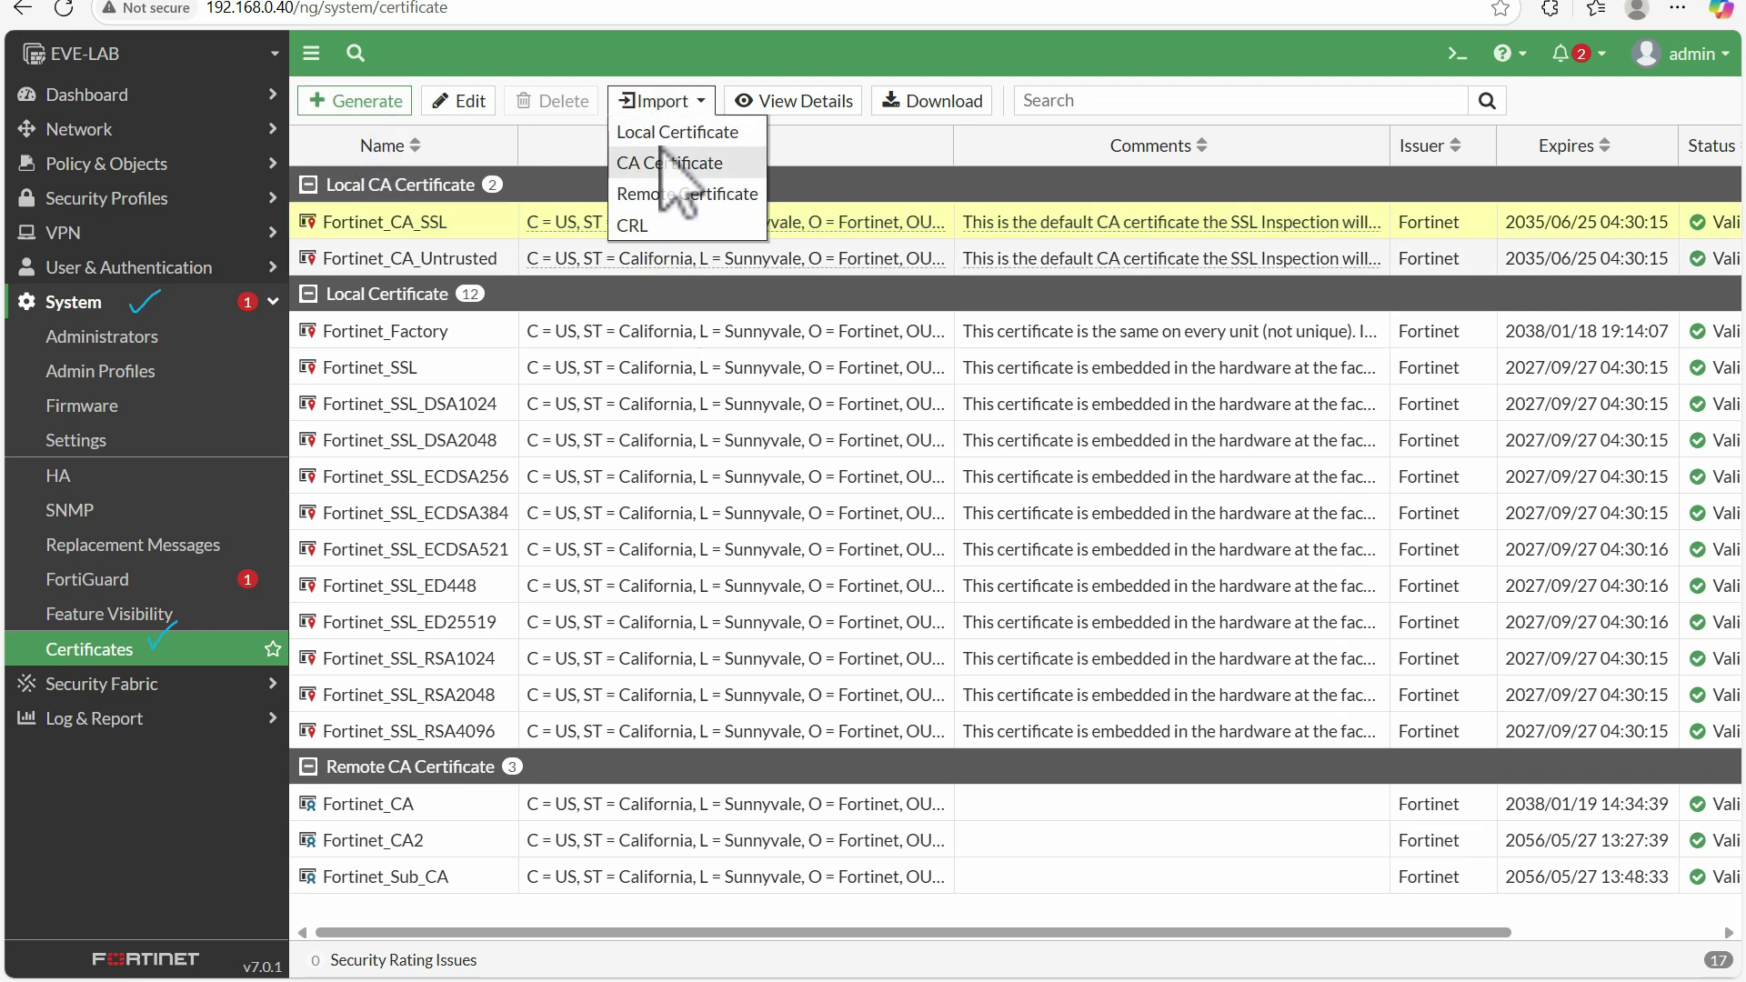
pyautogui.click(677, 134)
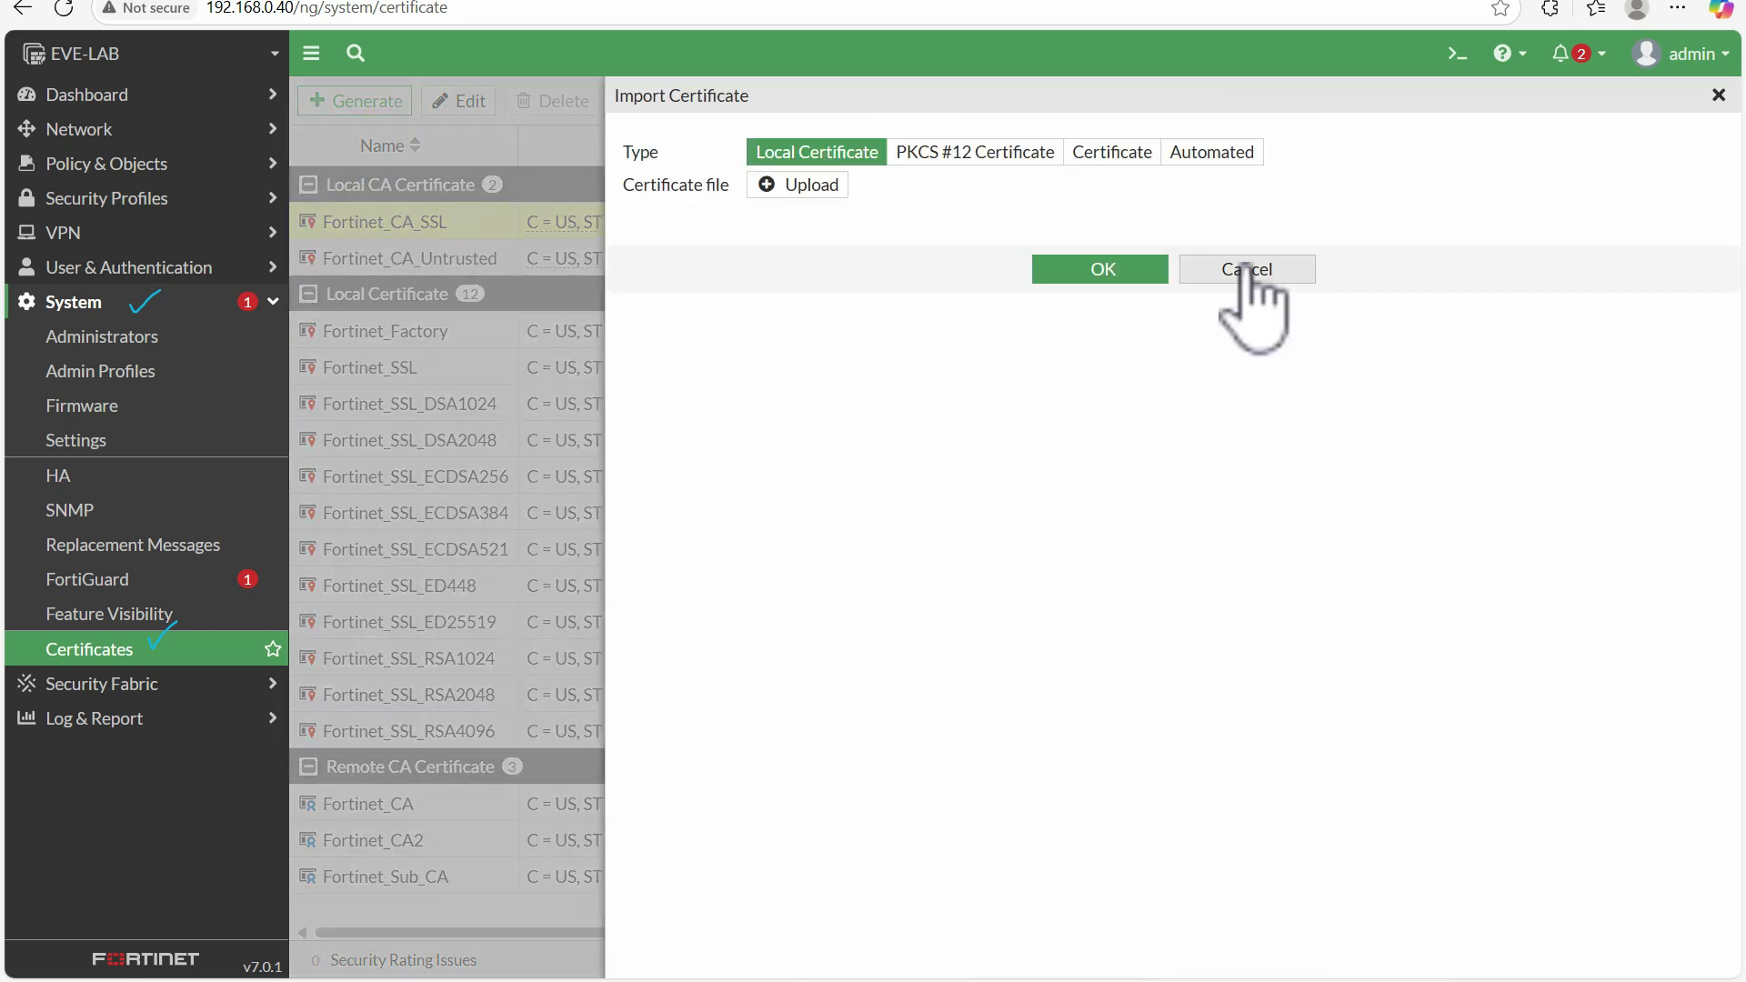
pyautogui.click(1152, 270)
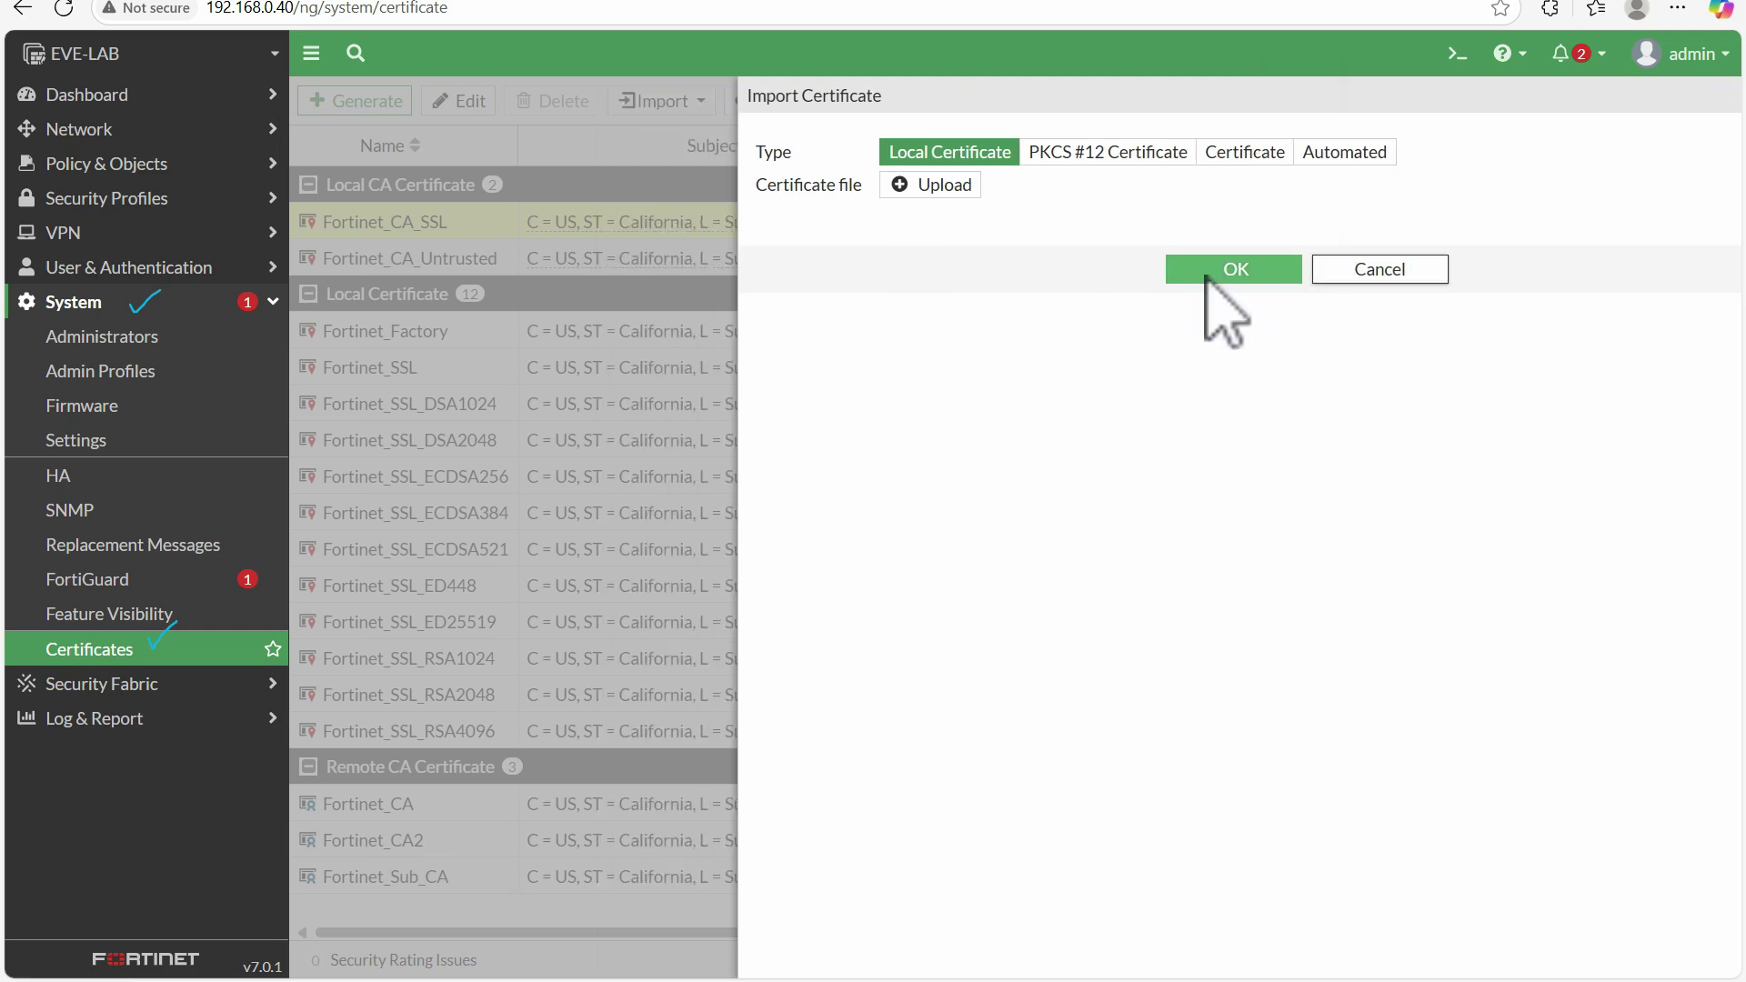
# - Compare the Online SCEP and File options for importing a CA certificate, and cancel the import
pyautogui.click(636, 101)
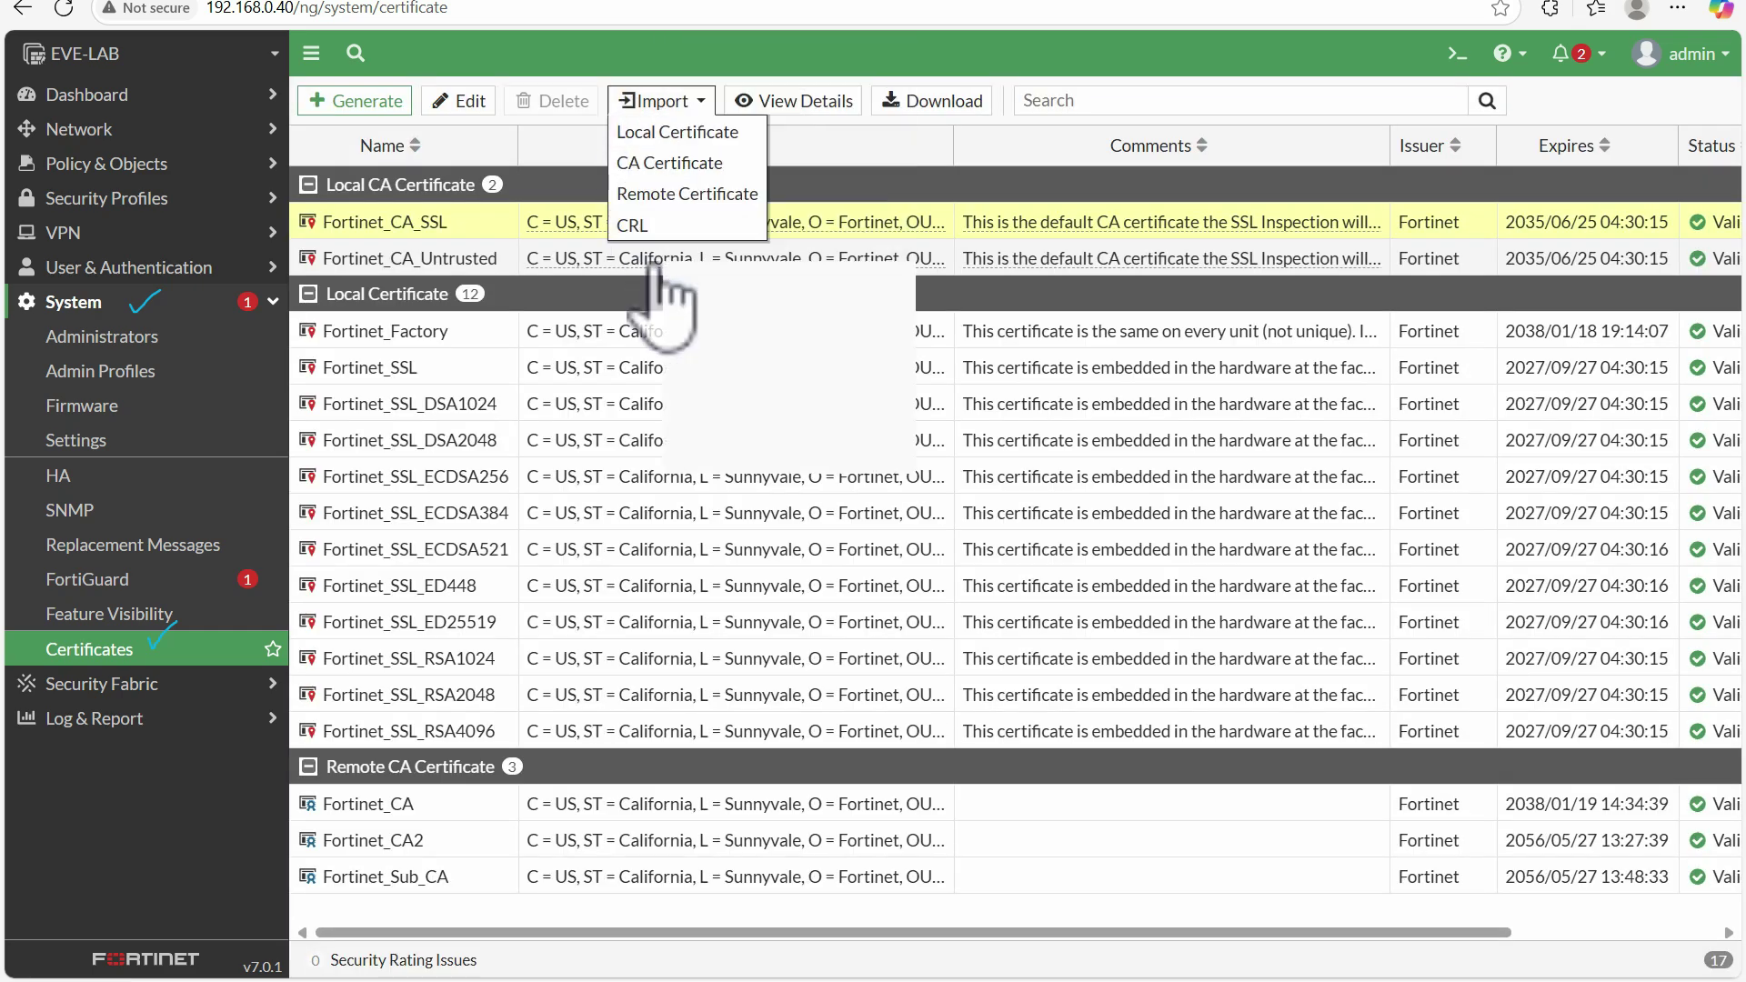
pyautogui.click(733, 163)
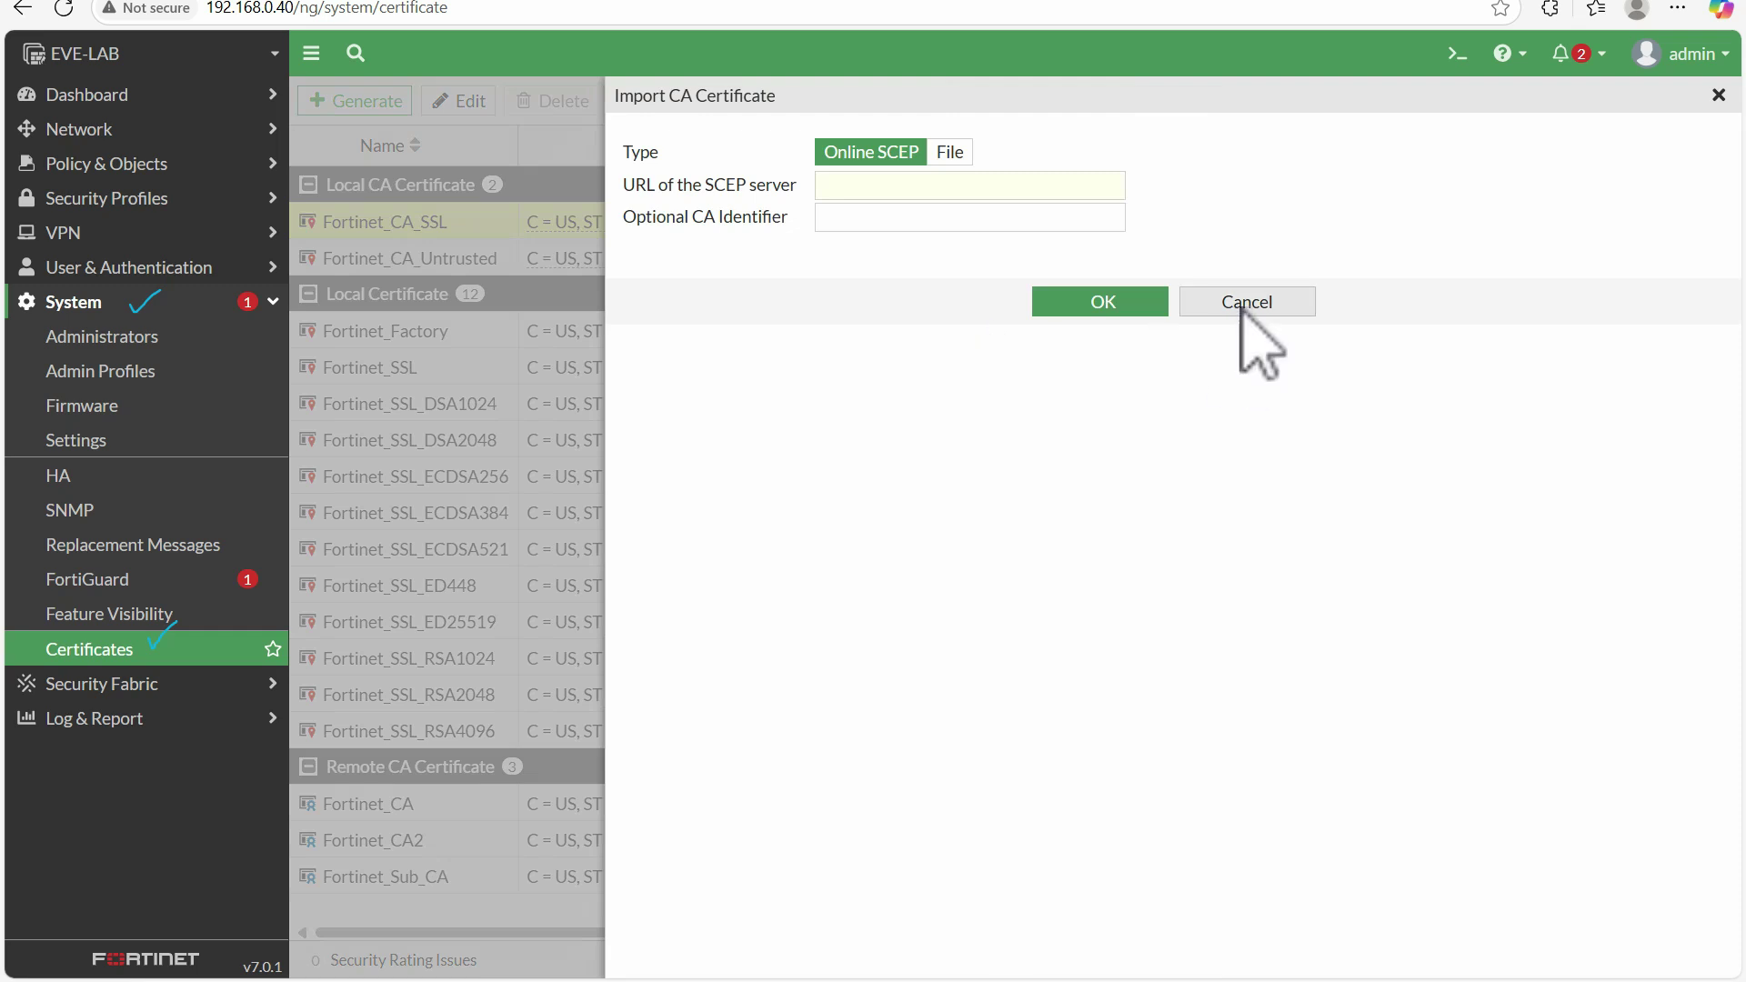
pyautogui.click(903, 186)
pyautogui.click(949, 152)
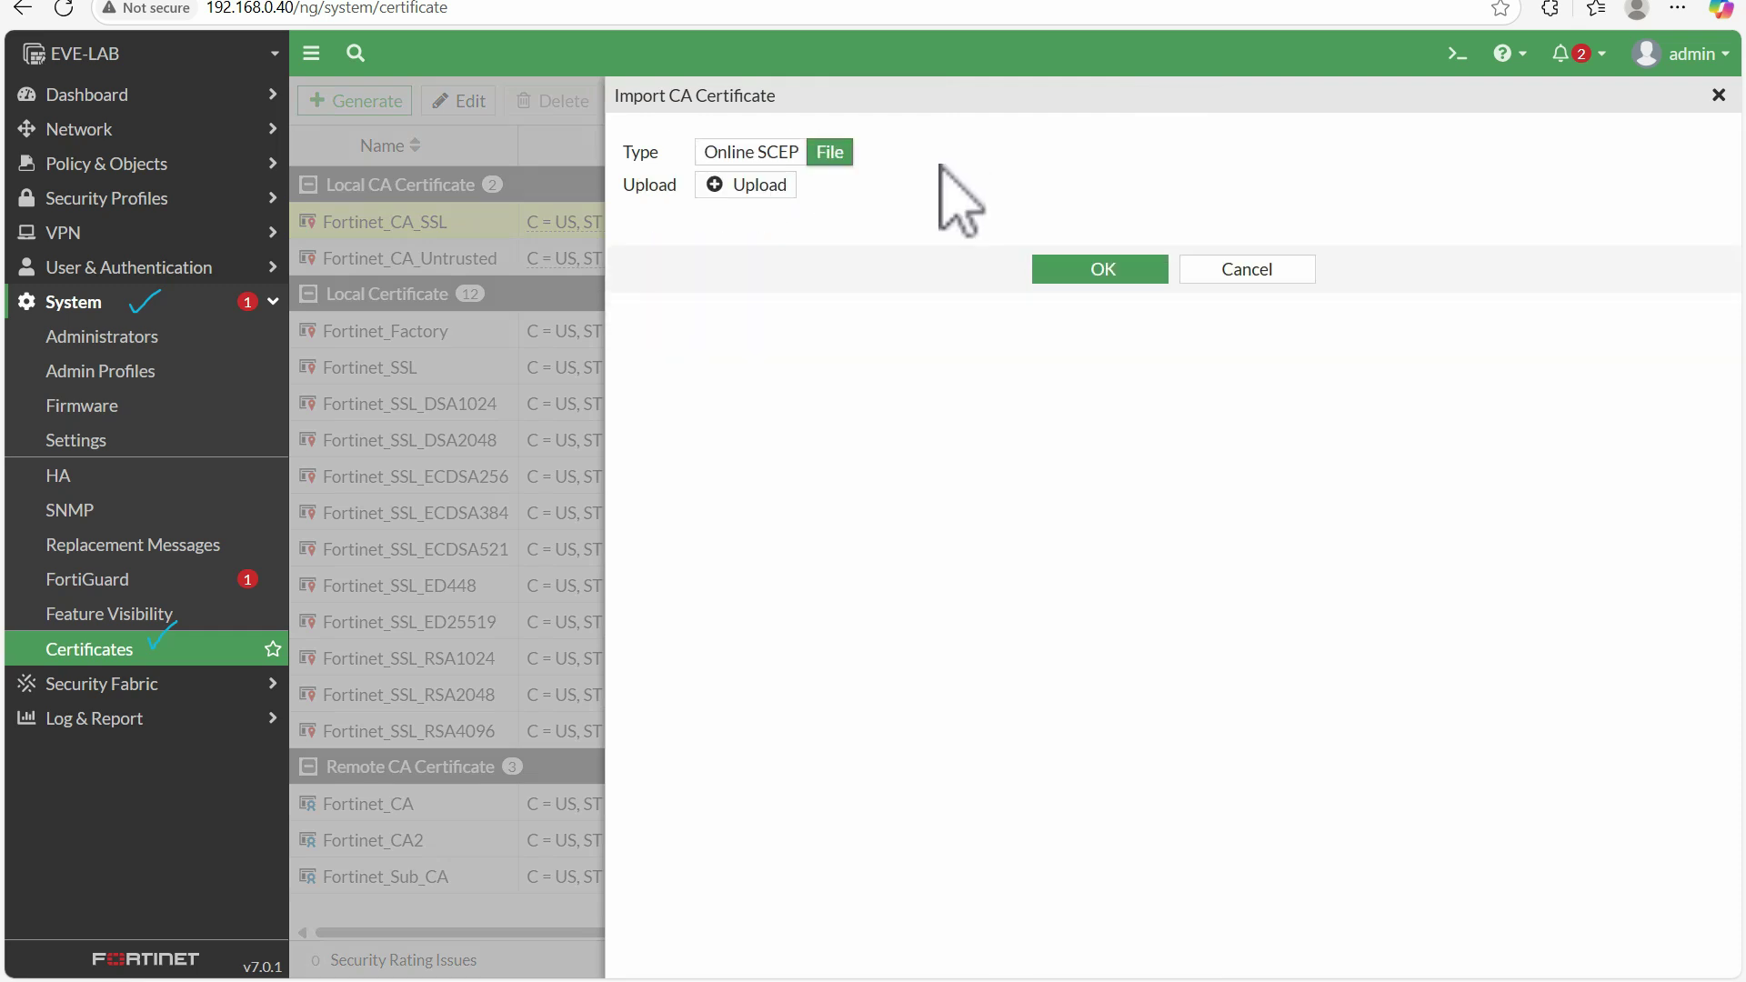
pyautogui.click(719, 153)
pyautogui.click(830, 153)
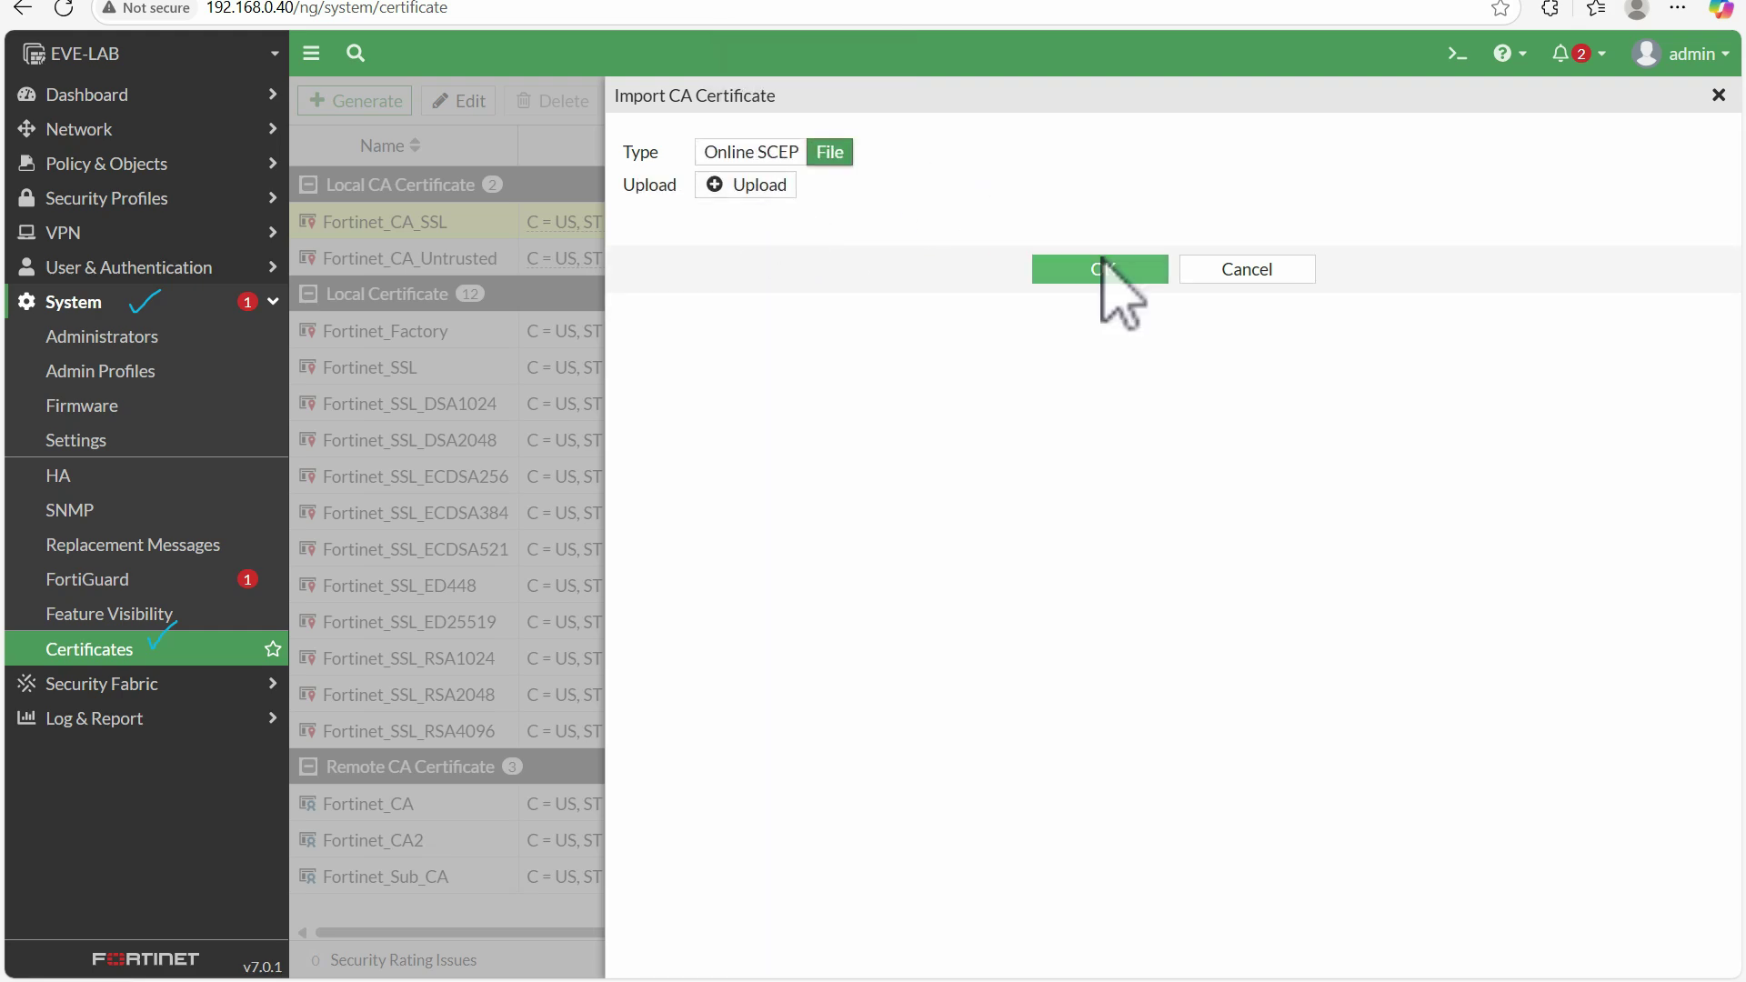
pyautogui.click(1235, 271)
# - Review the Local Certificate, PKCS #12 Certificate, Certificate and Automated import types, and cancel the import
pyautogui.click(660, 101)
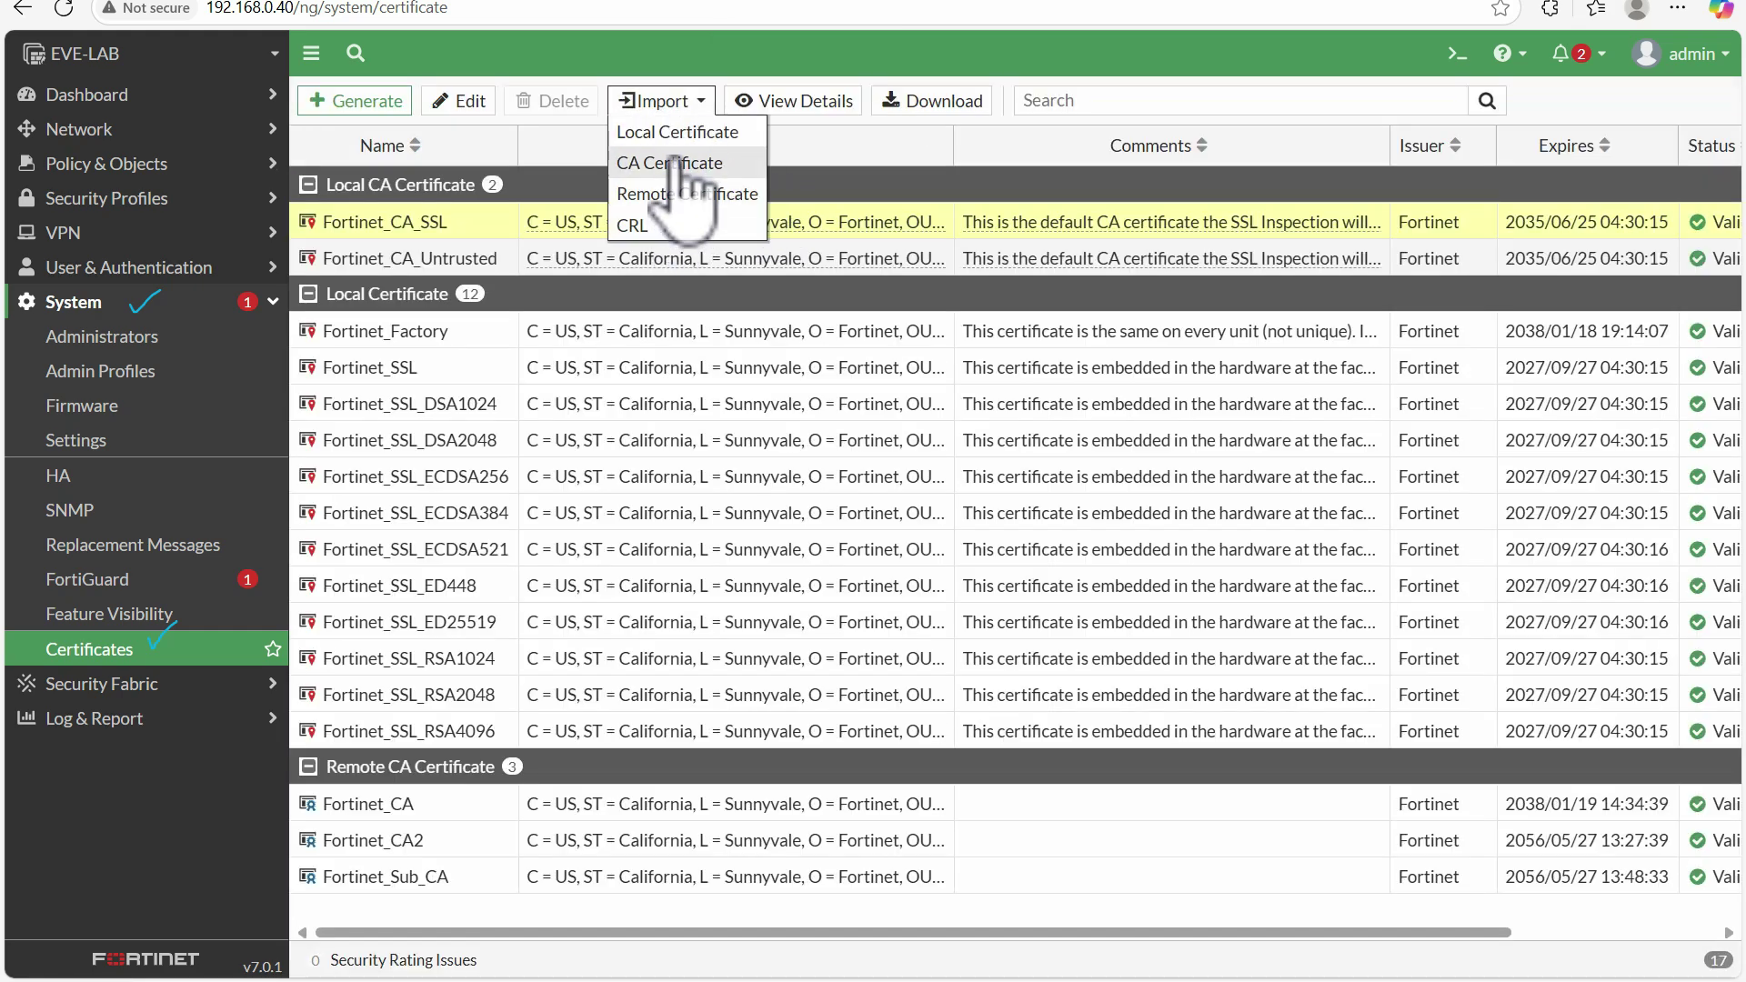
pyautogui.click(671, 129)
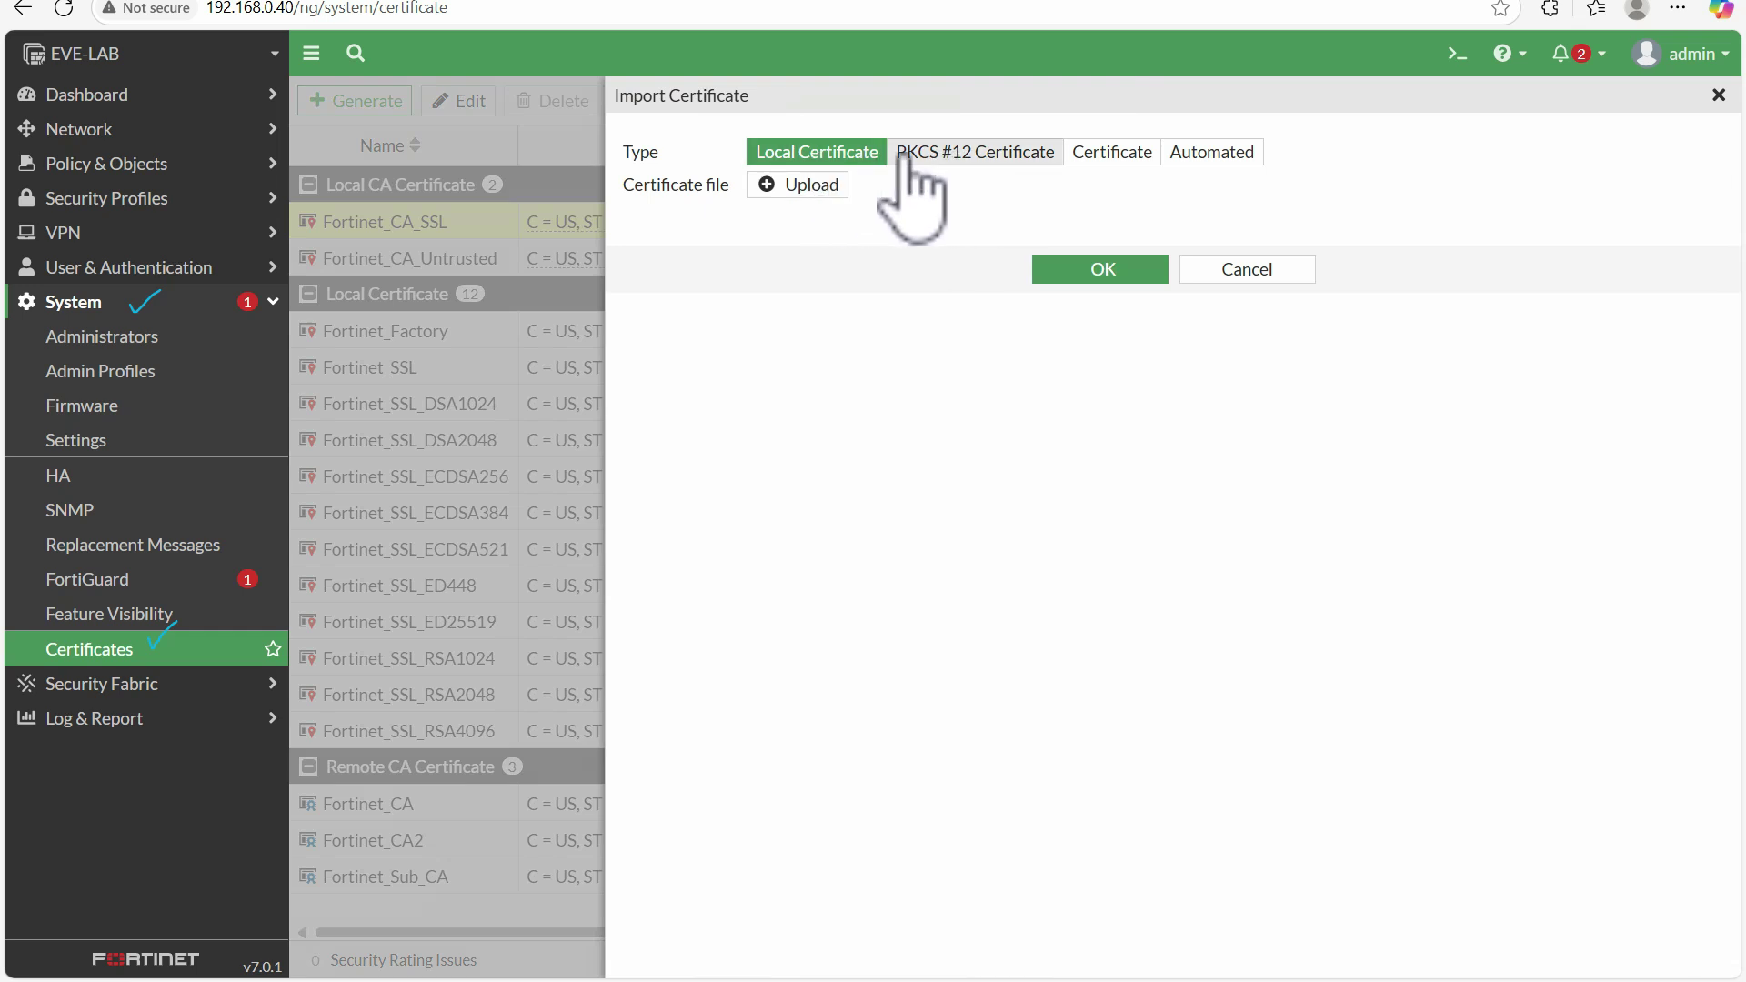
pyautogui.click(972, 157)
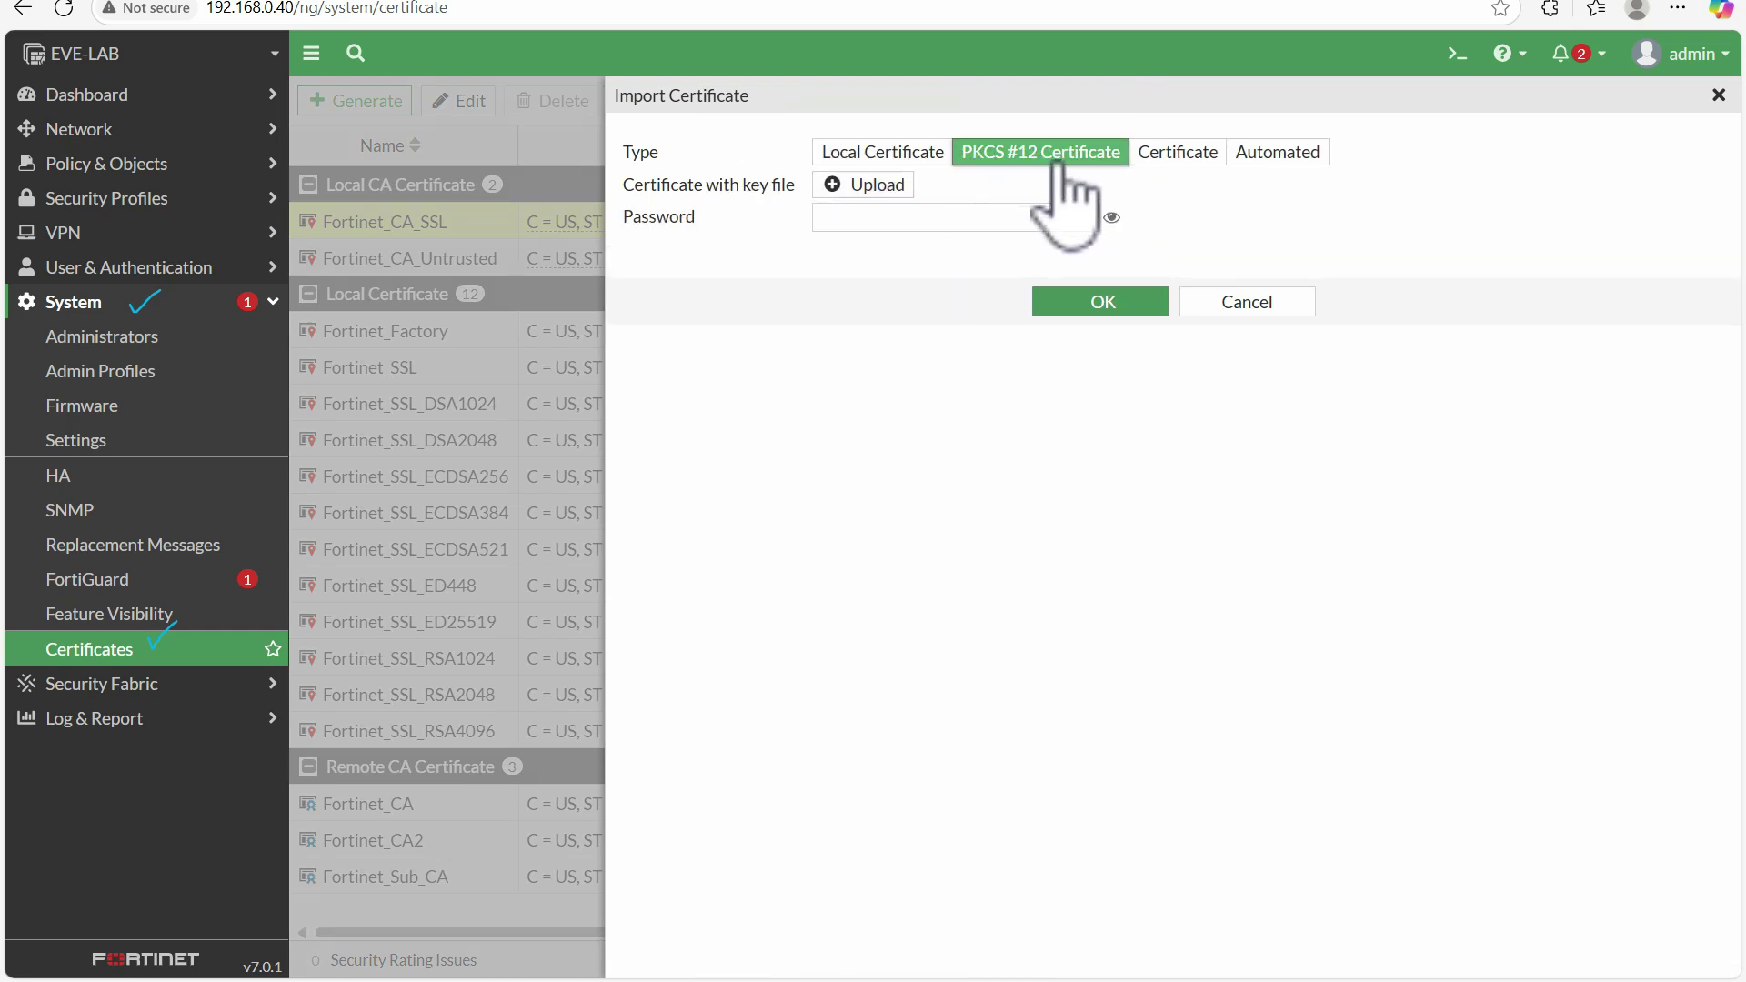
pyautogui.click(1164, 155)
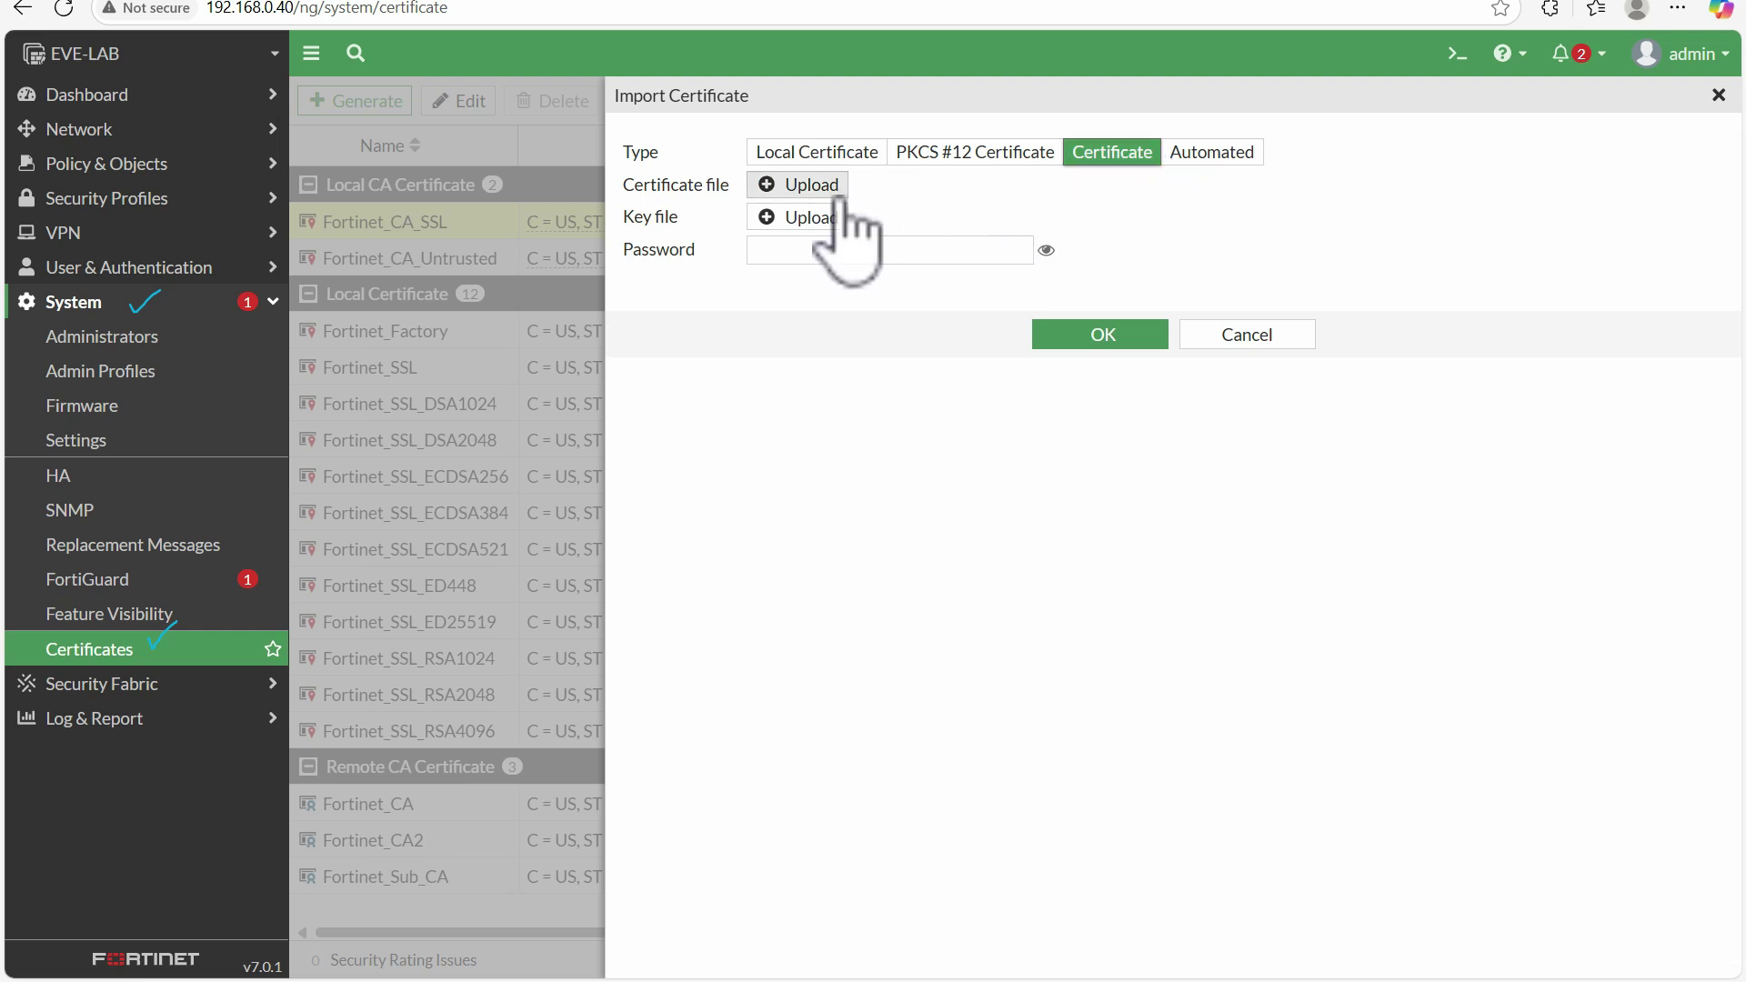
pyautogui.click(1239, 162)
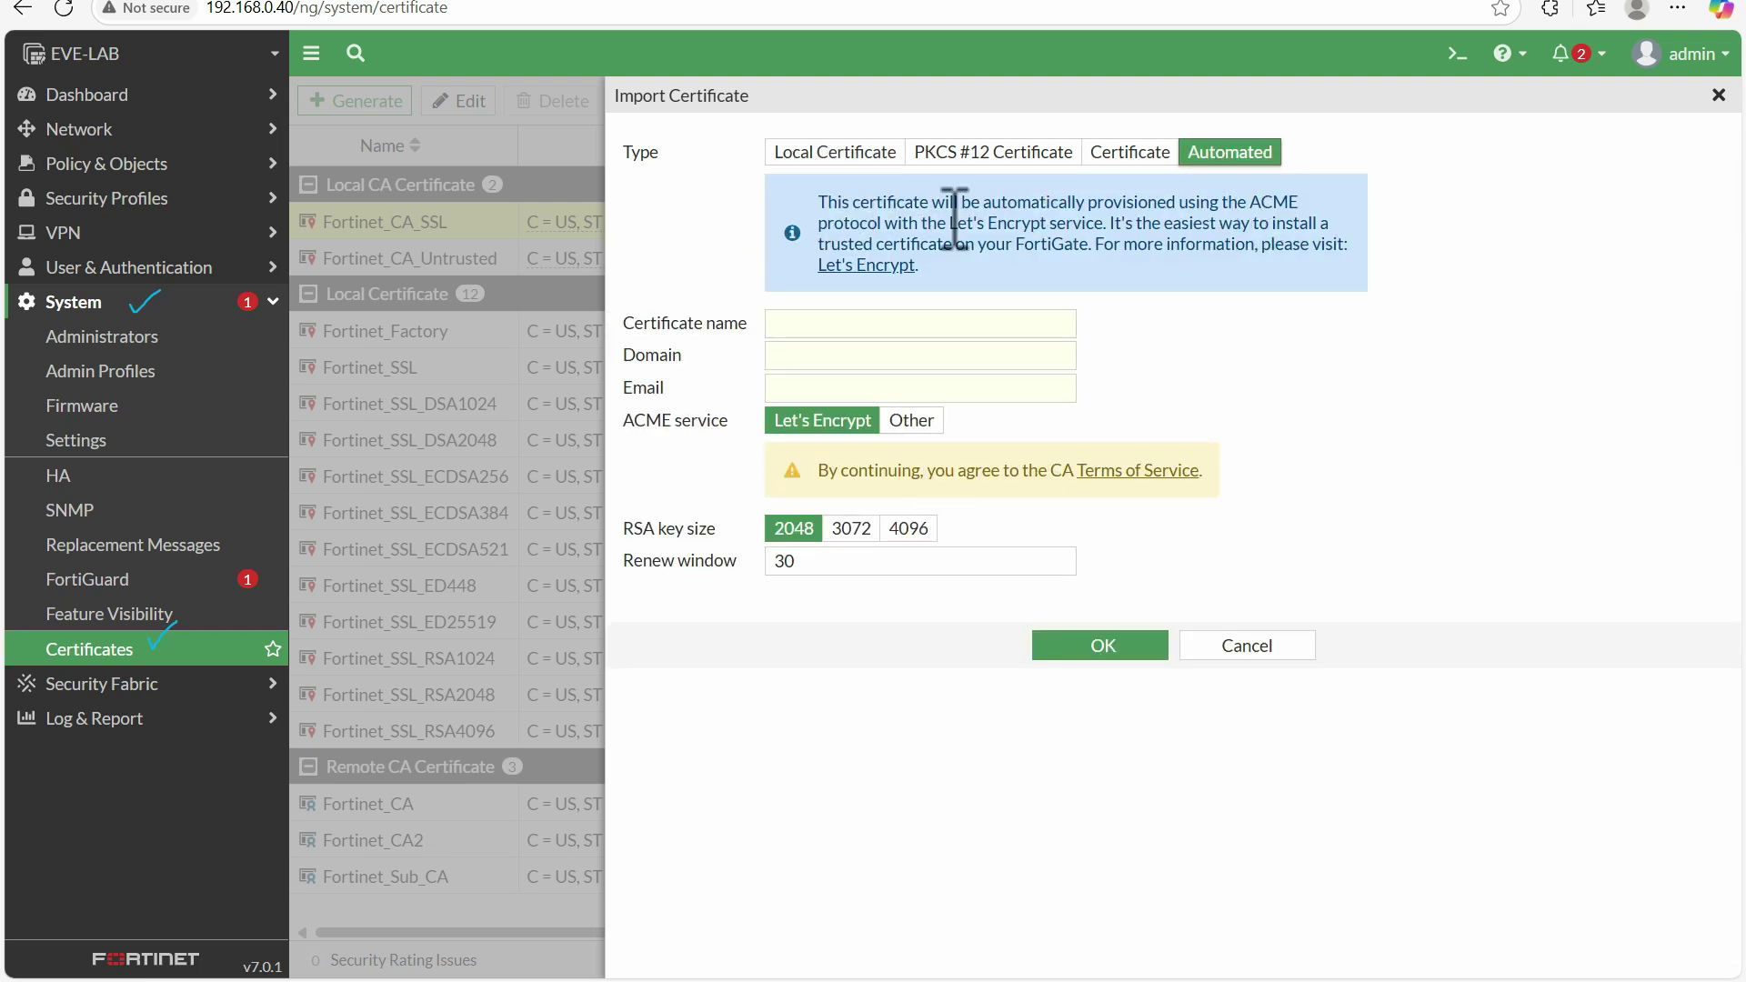
pyautogui.click(842, 153)
pyautogui.click(1000, 155)
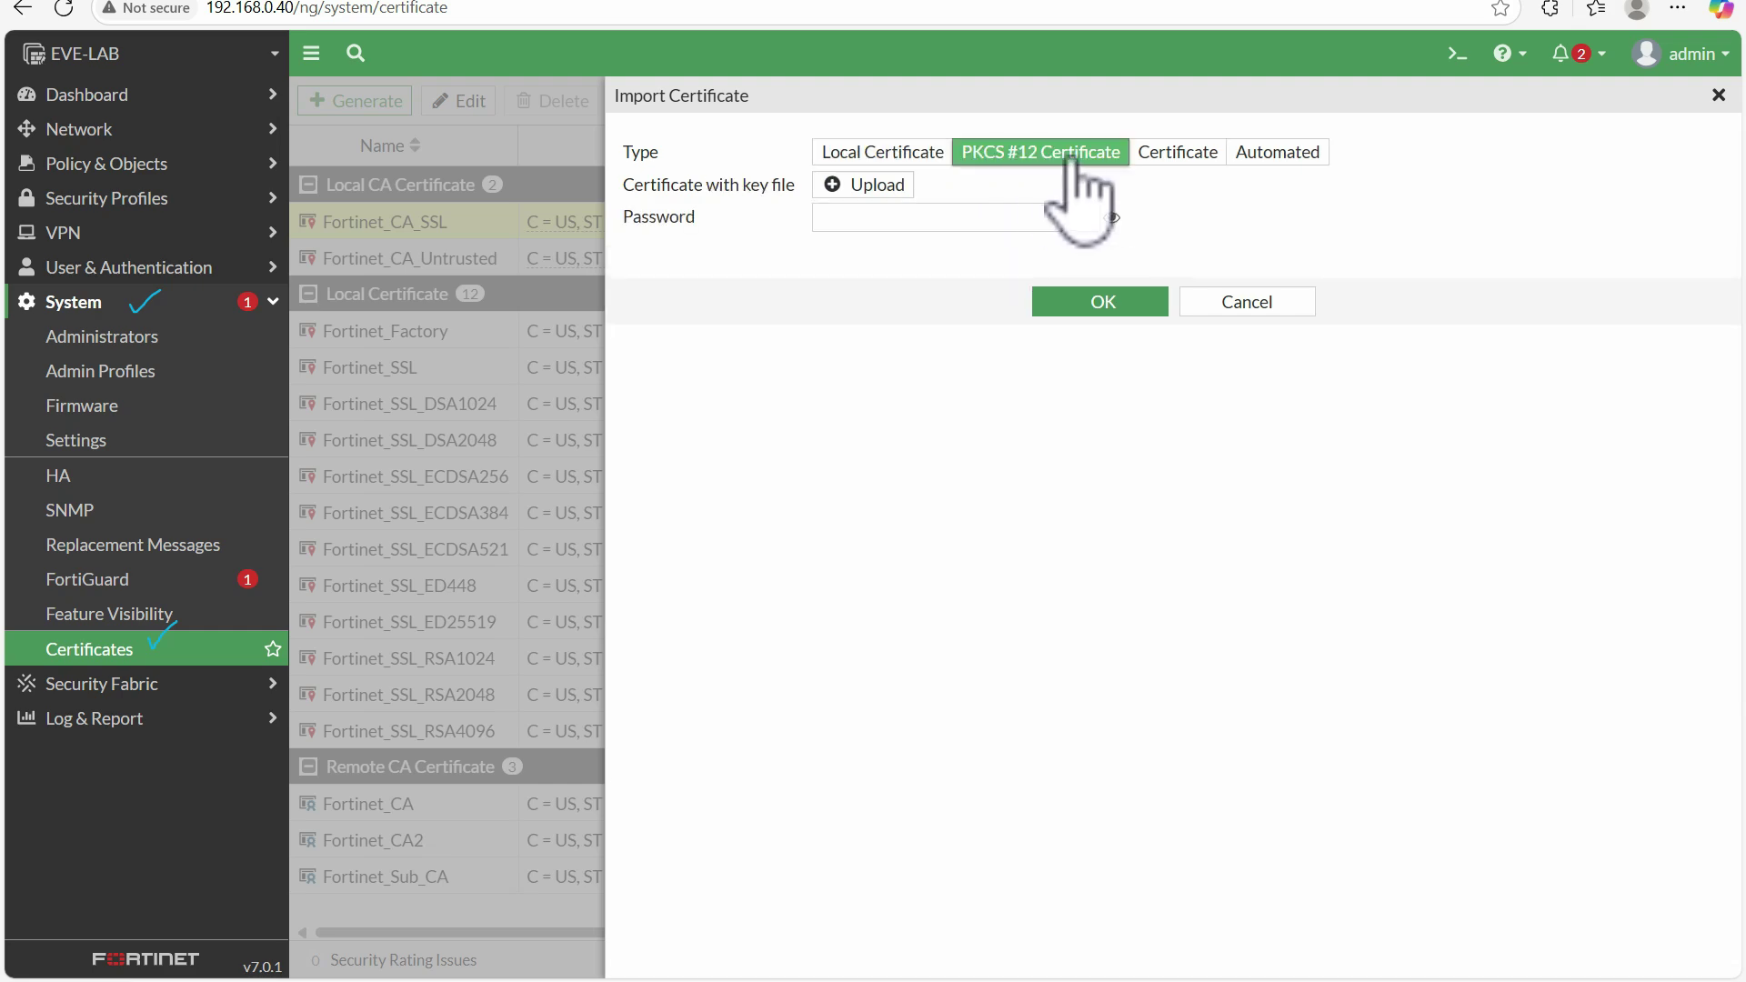
pyautogui.click(1241, 304)
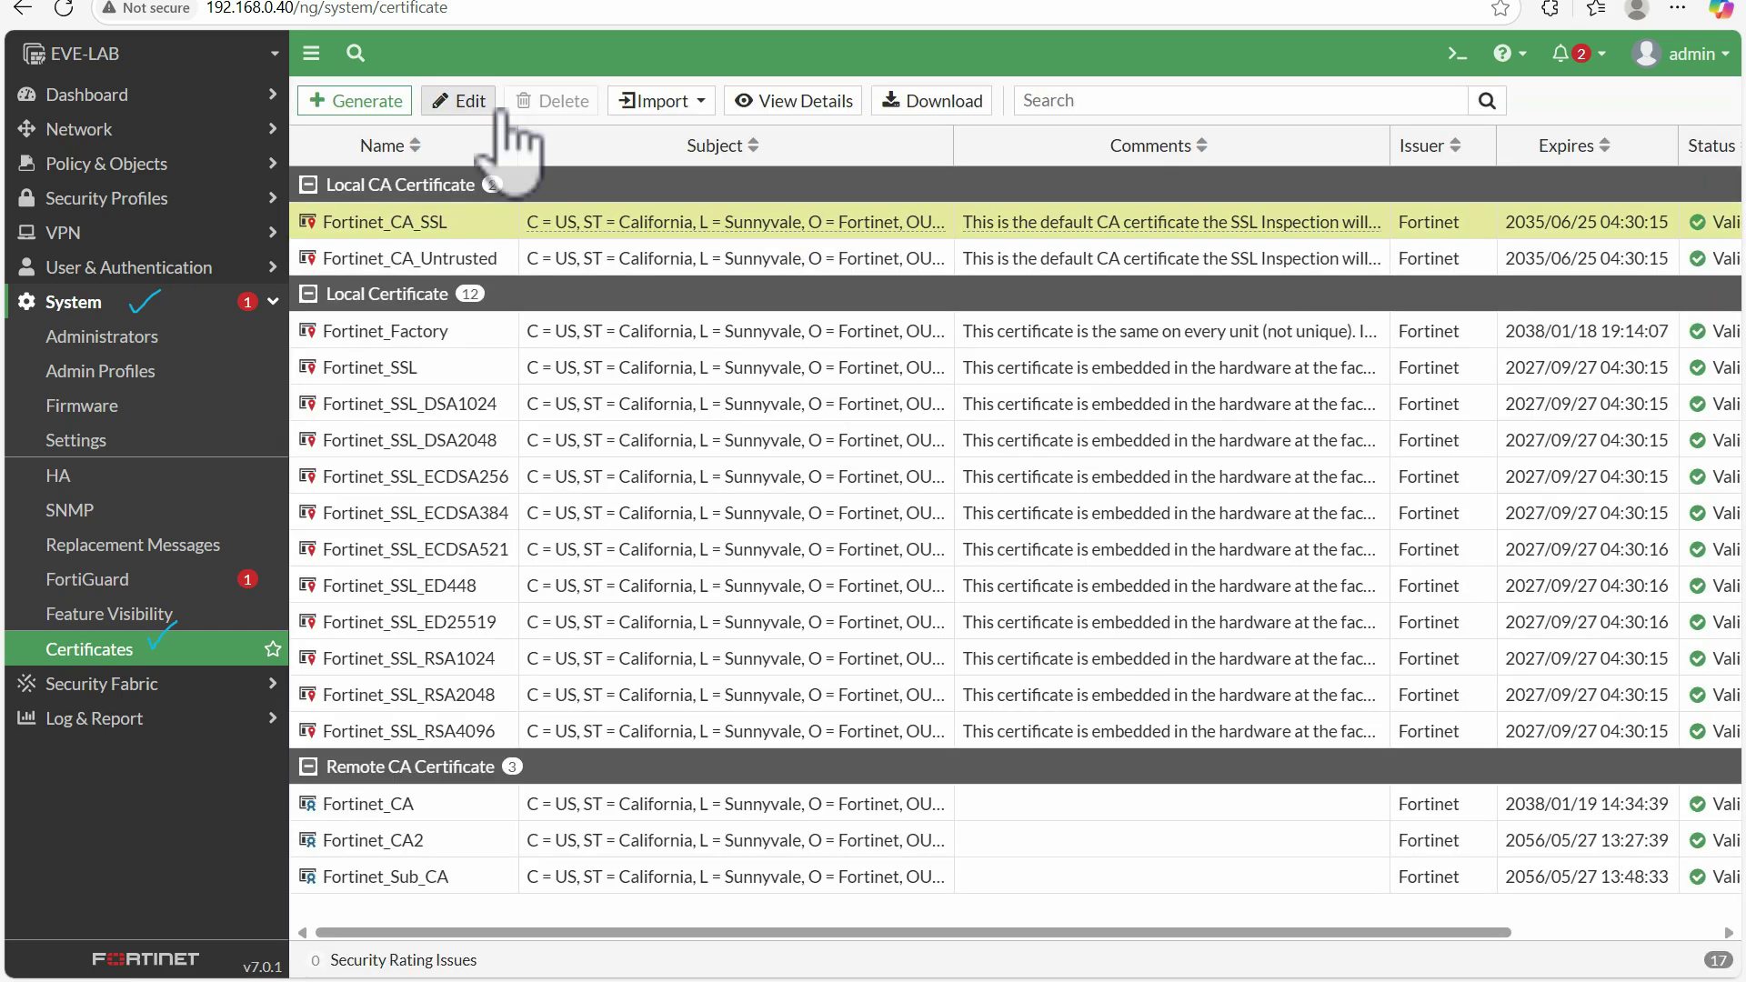
# - Look over the certificate signing request form and cancel it
pyautogui.click(354, 101)
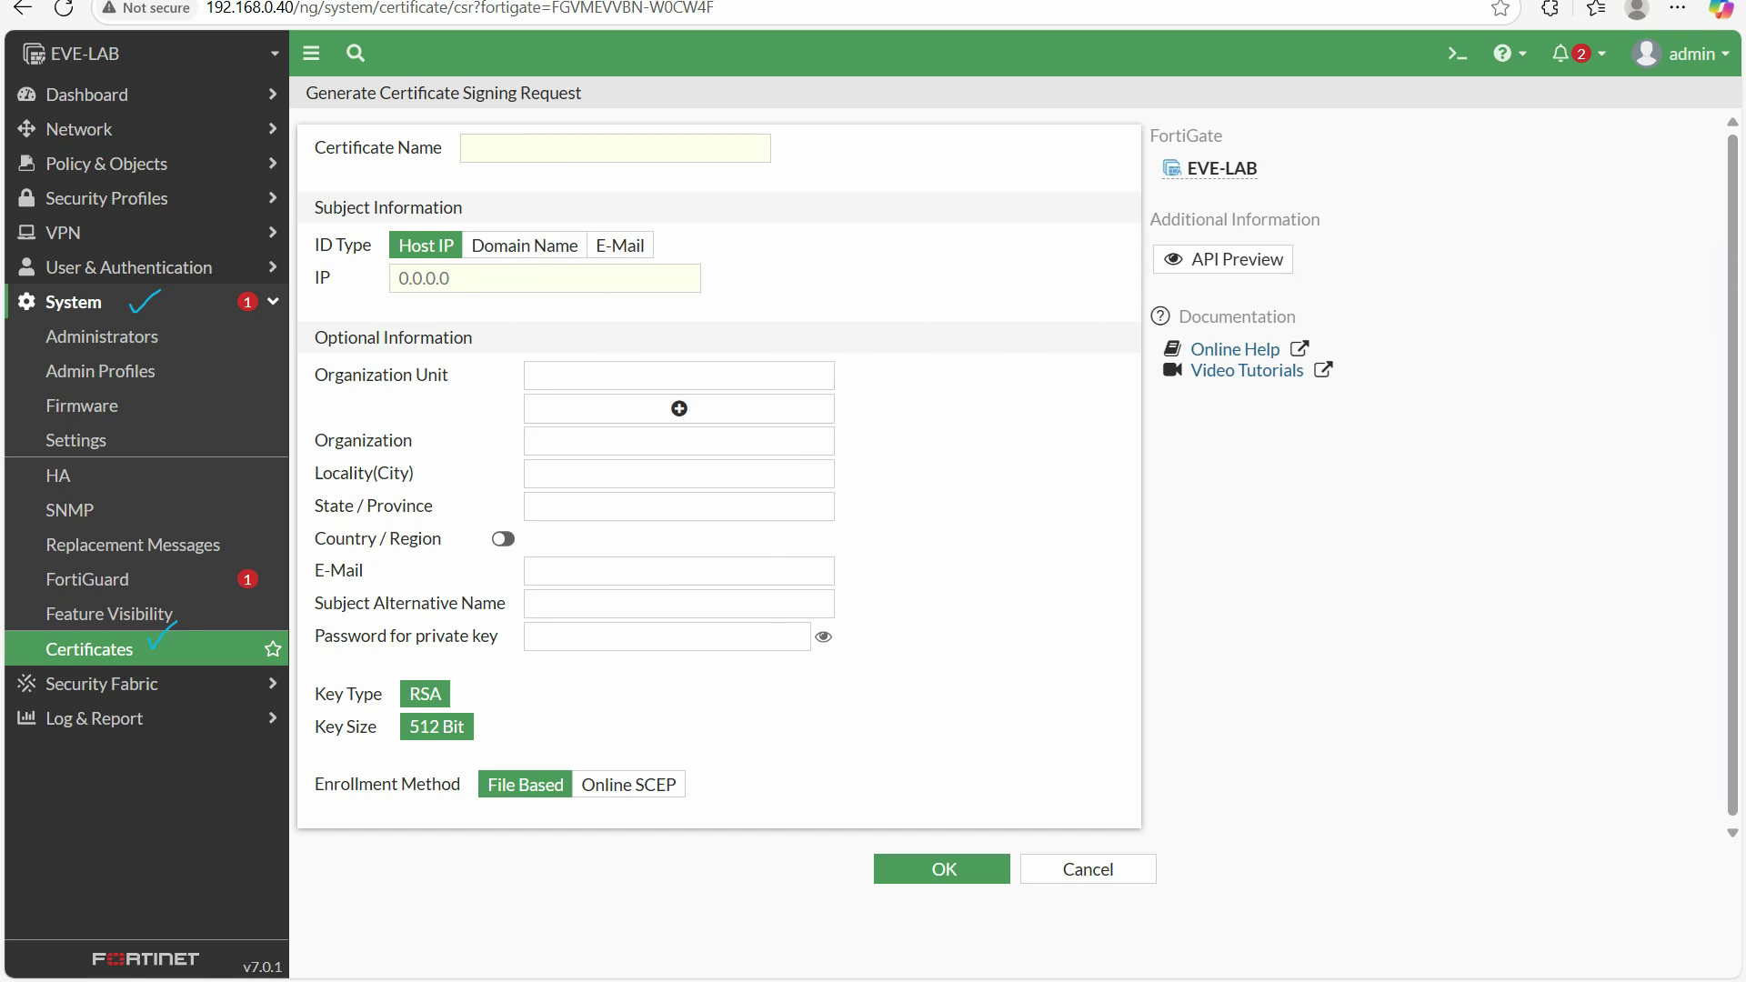
pyautogui.moveTo(875, 161)
pyautogui.mouseDown()
pyautogui.moveTo(874, 194)
pyautogui.moveTo(936, 180)
pyautogui.moveTo(885, 223)
pyautogui.moveTo(920, 207)
pyautogui.mouseUp()
pyautogui.moveTo(926, 239); pyautogui.dragTo(946, 232)
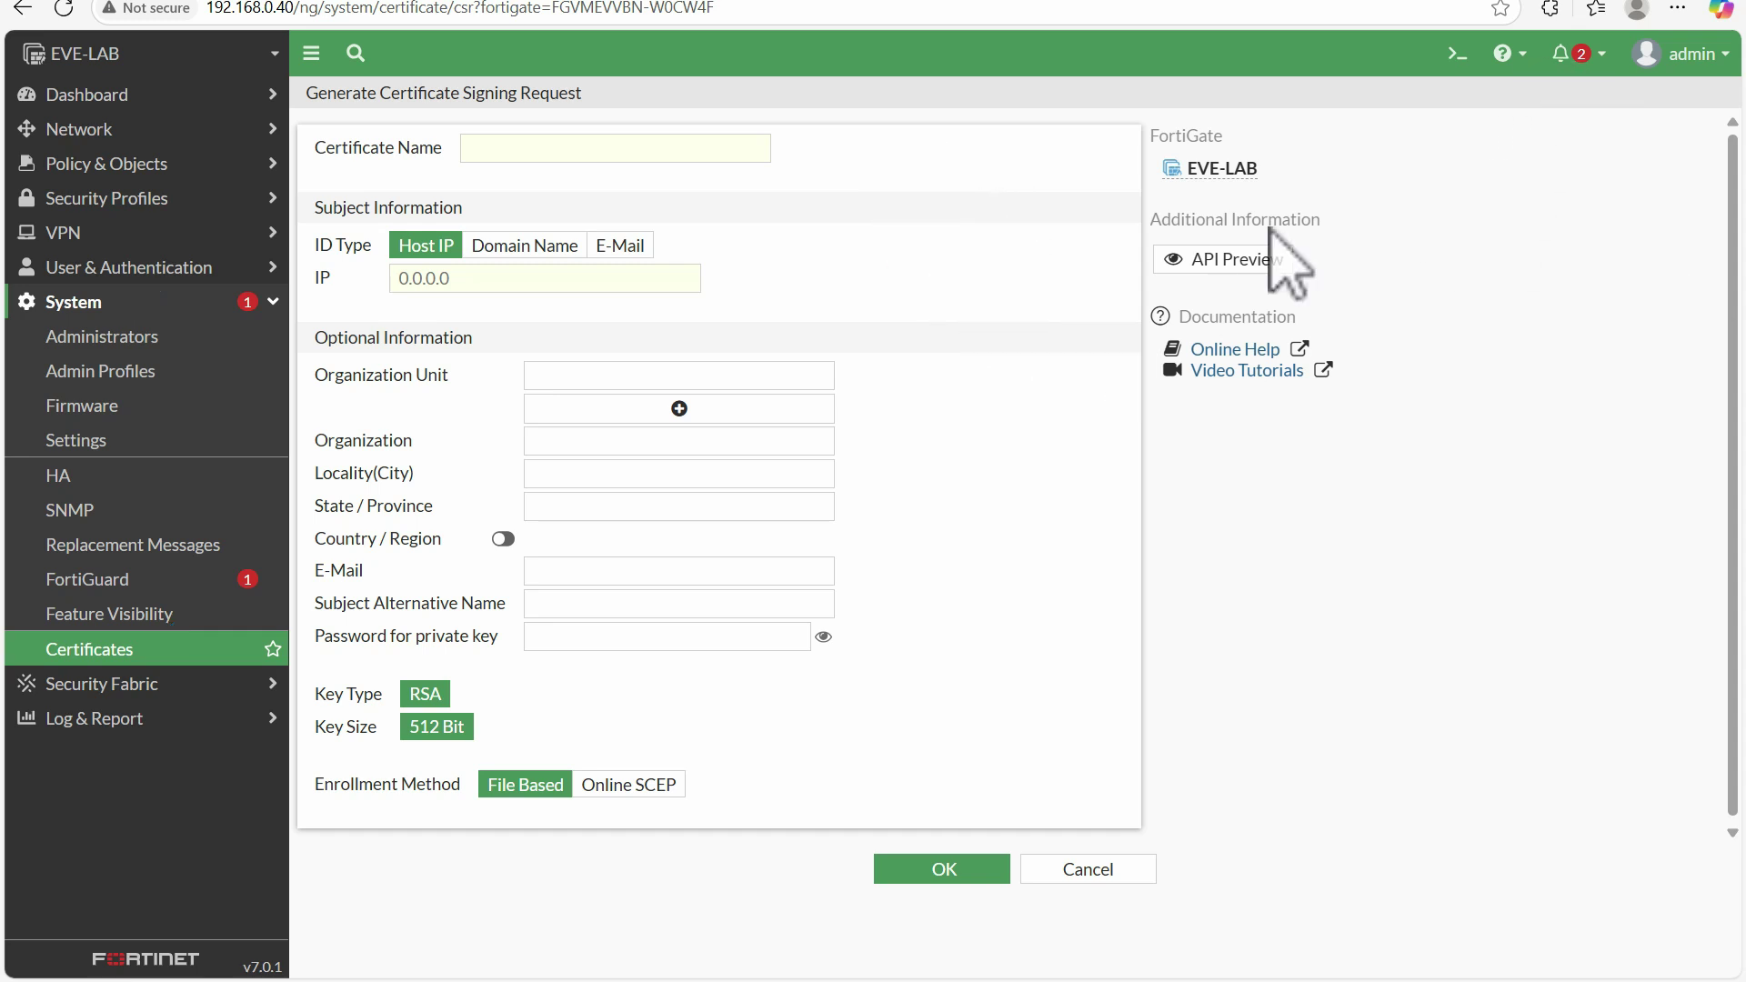
pyautogui.click(1088, 869)
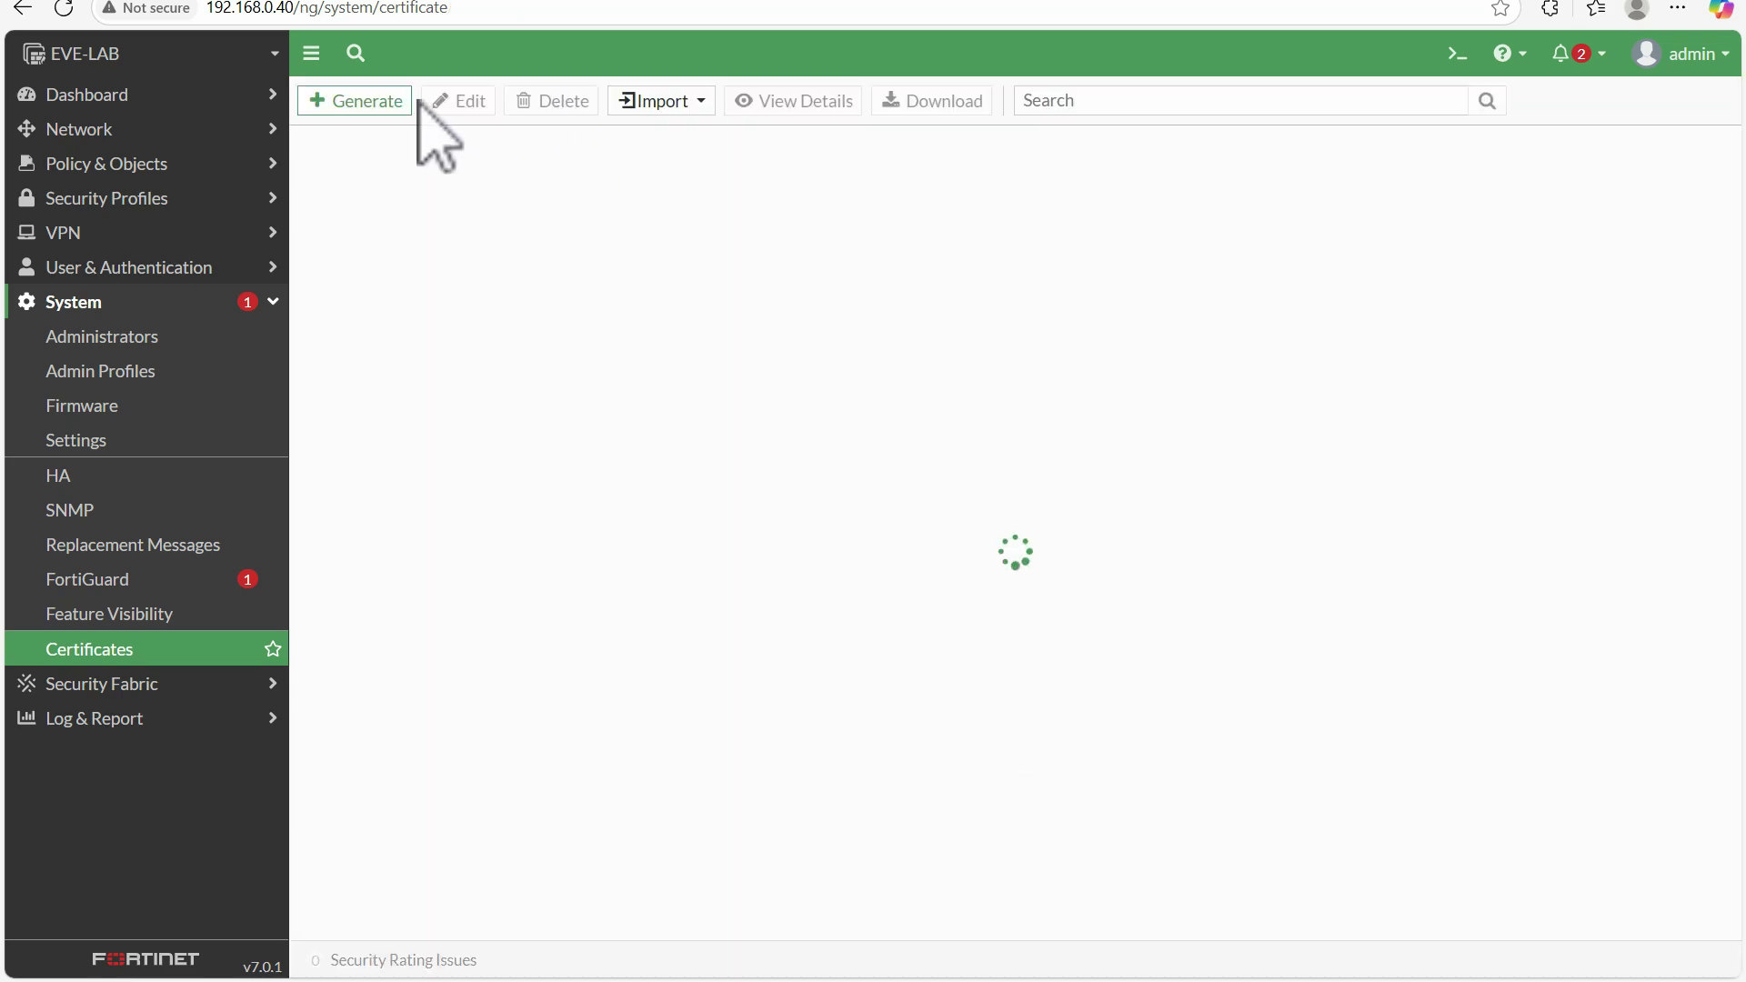
# - Start a new certificate signing request named test with Host IP 10.1.10.10 as its subject
pyautogui.click(371, 106)
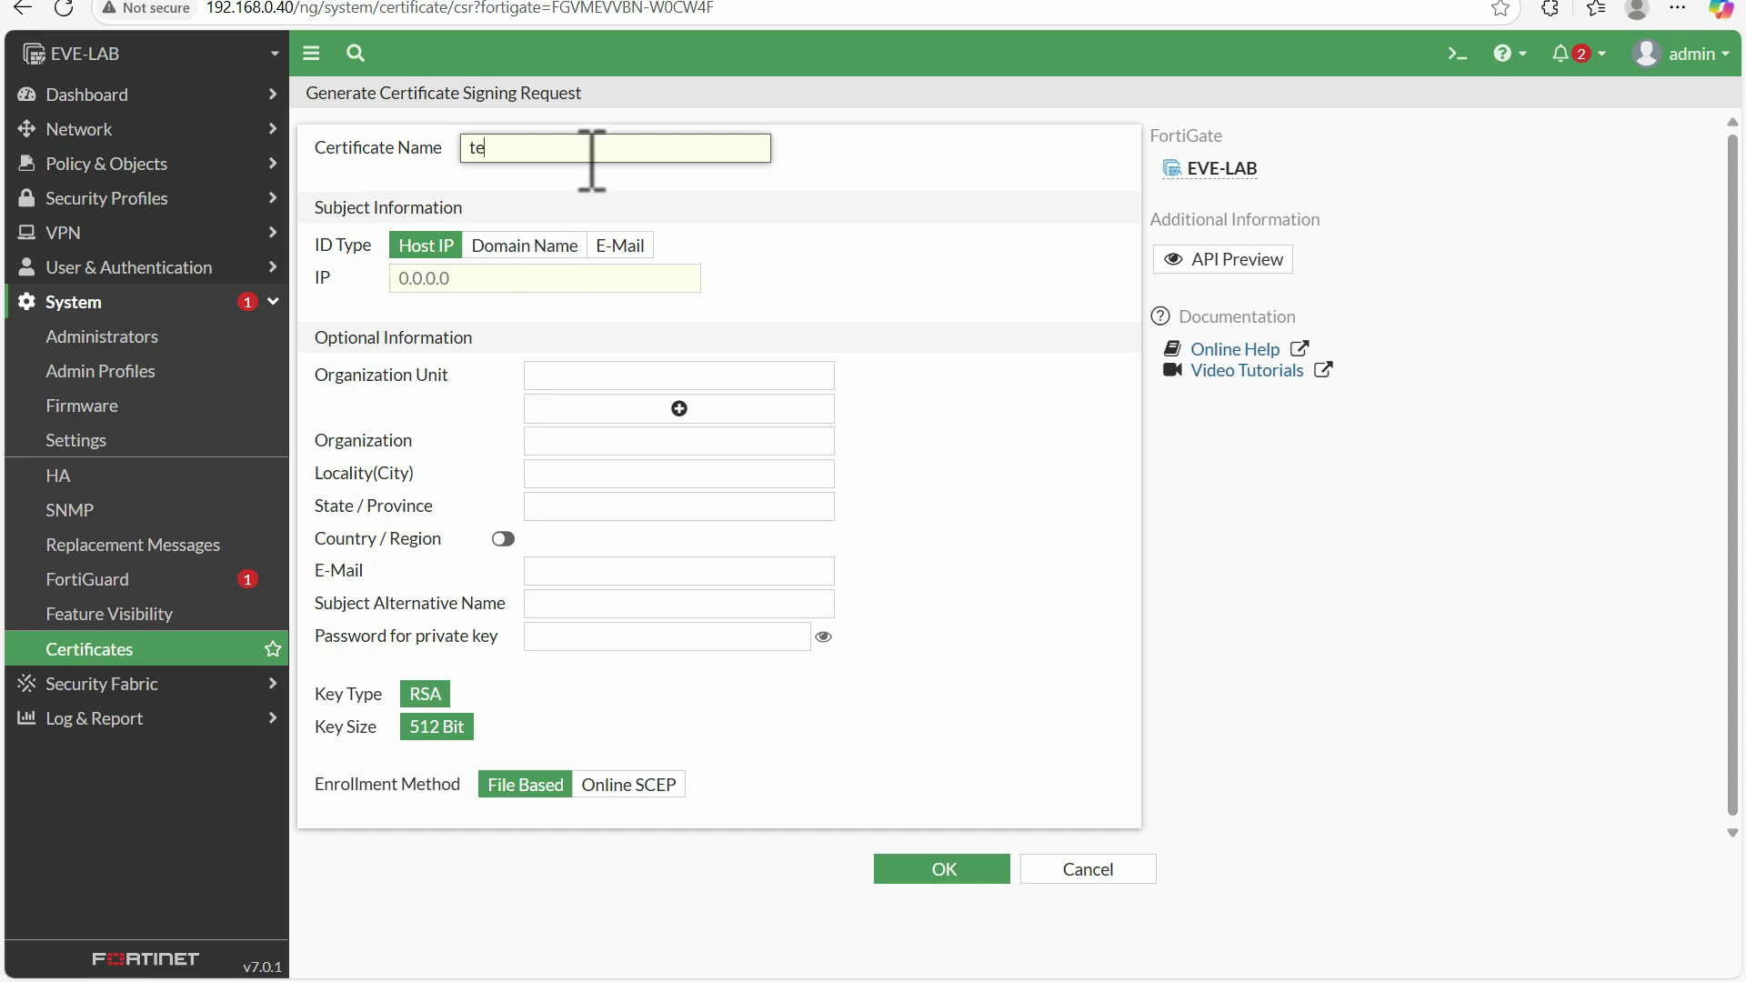
pyautogui.write('test')
pyautogui.click(506, 277)
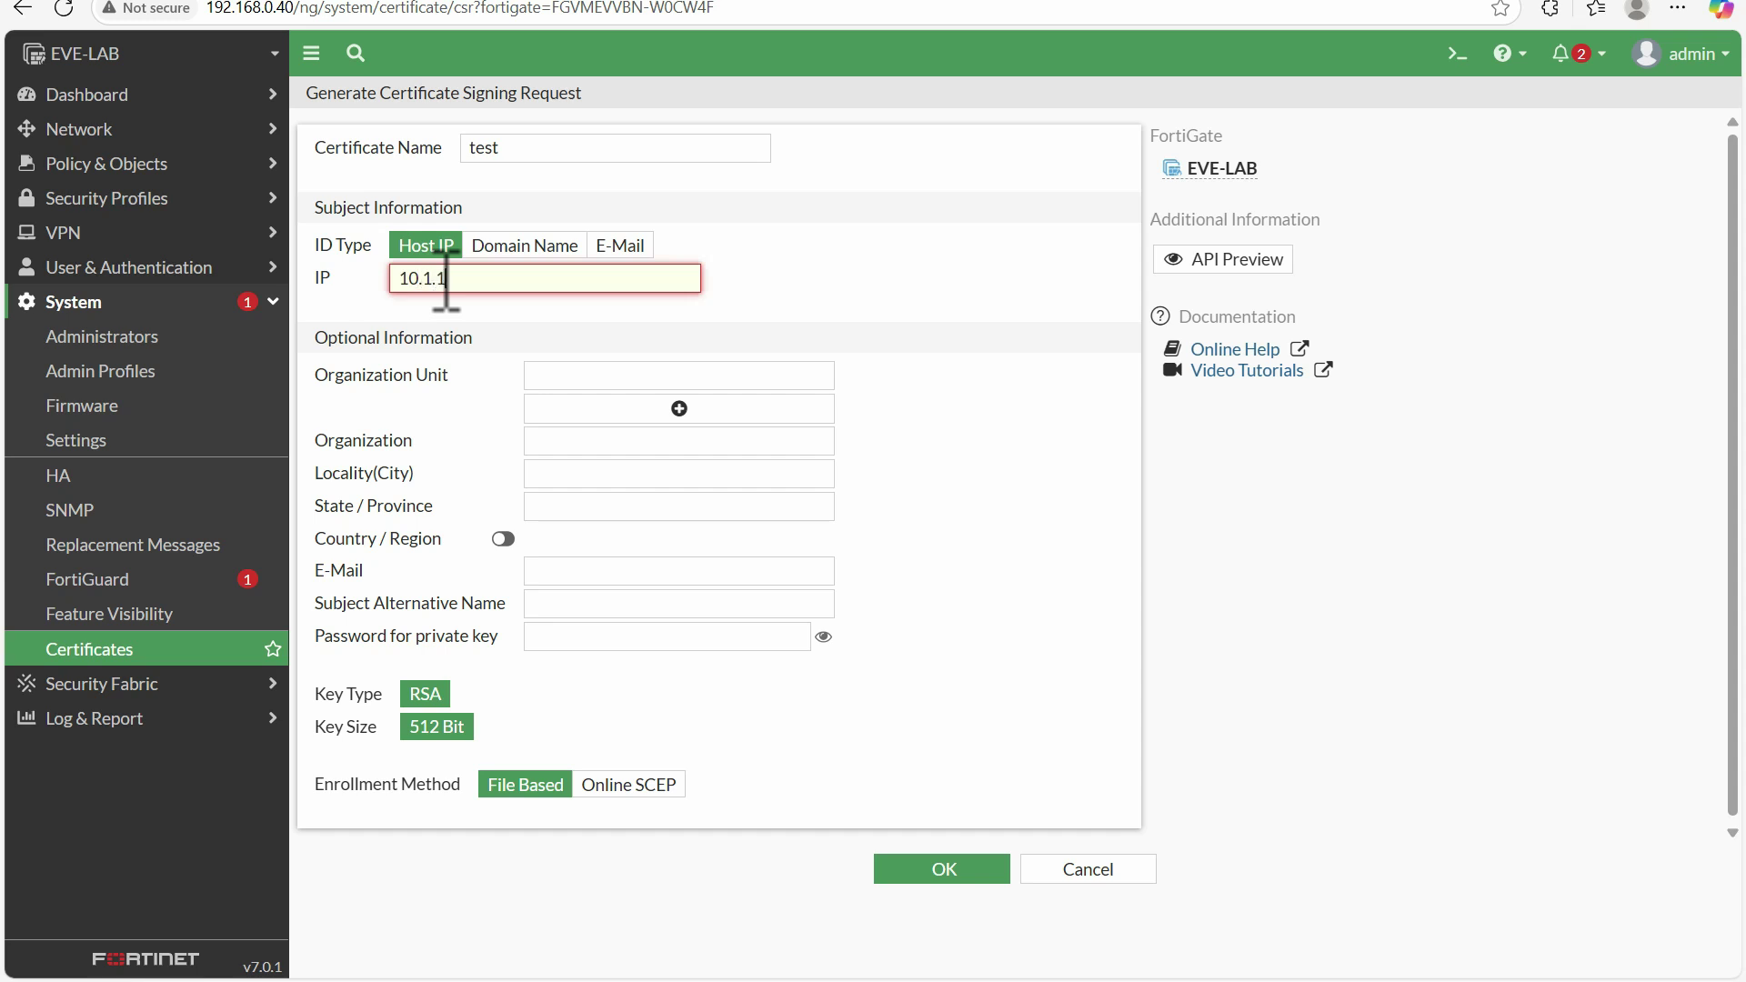
# - Set organization unit and organization to AU, and locality and state to DEL, and generate the signing request
pyautogui.click(583, 374)
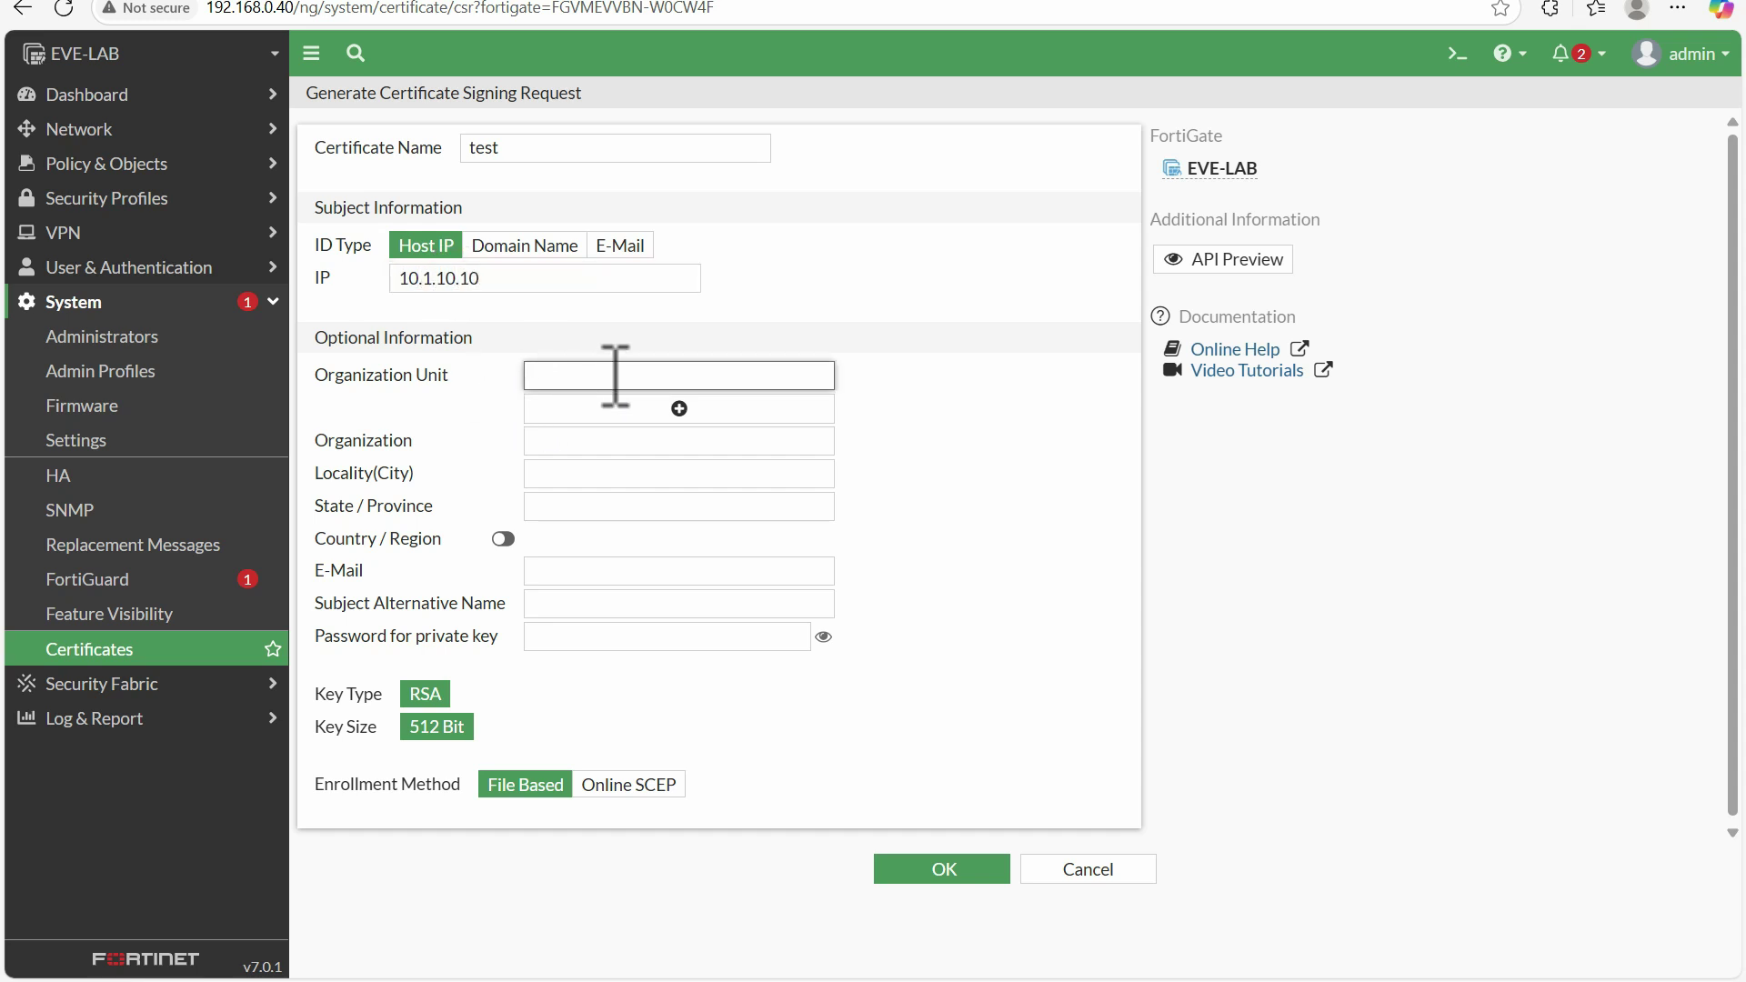
pyautogui.click(561, 442)
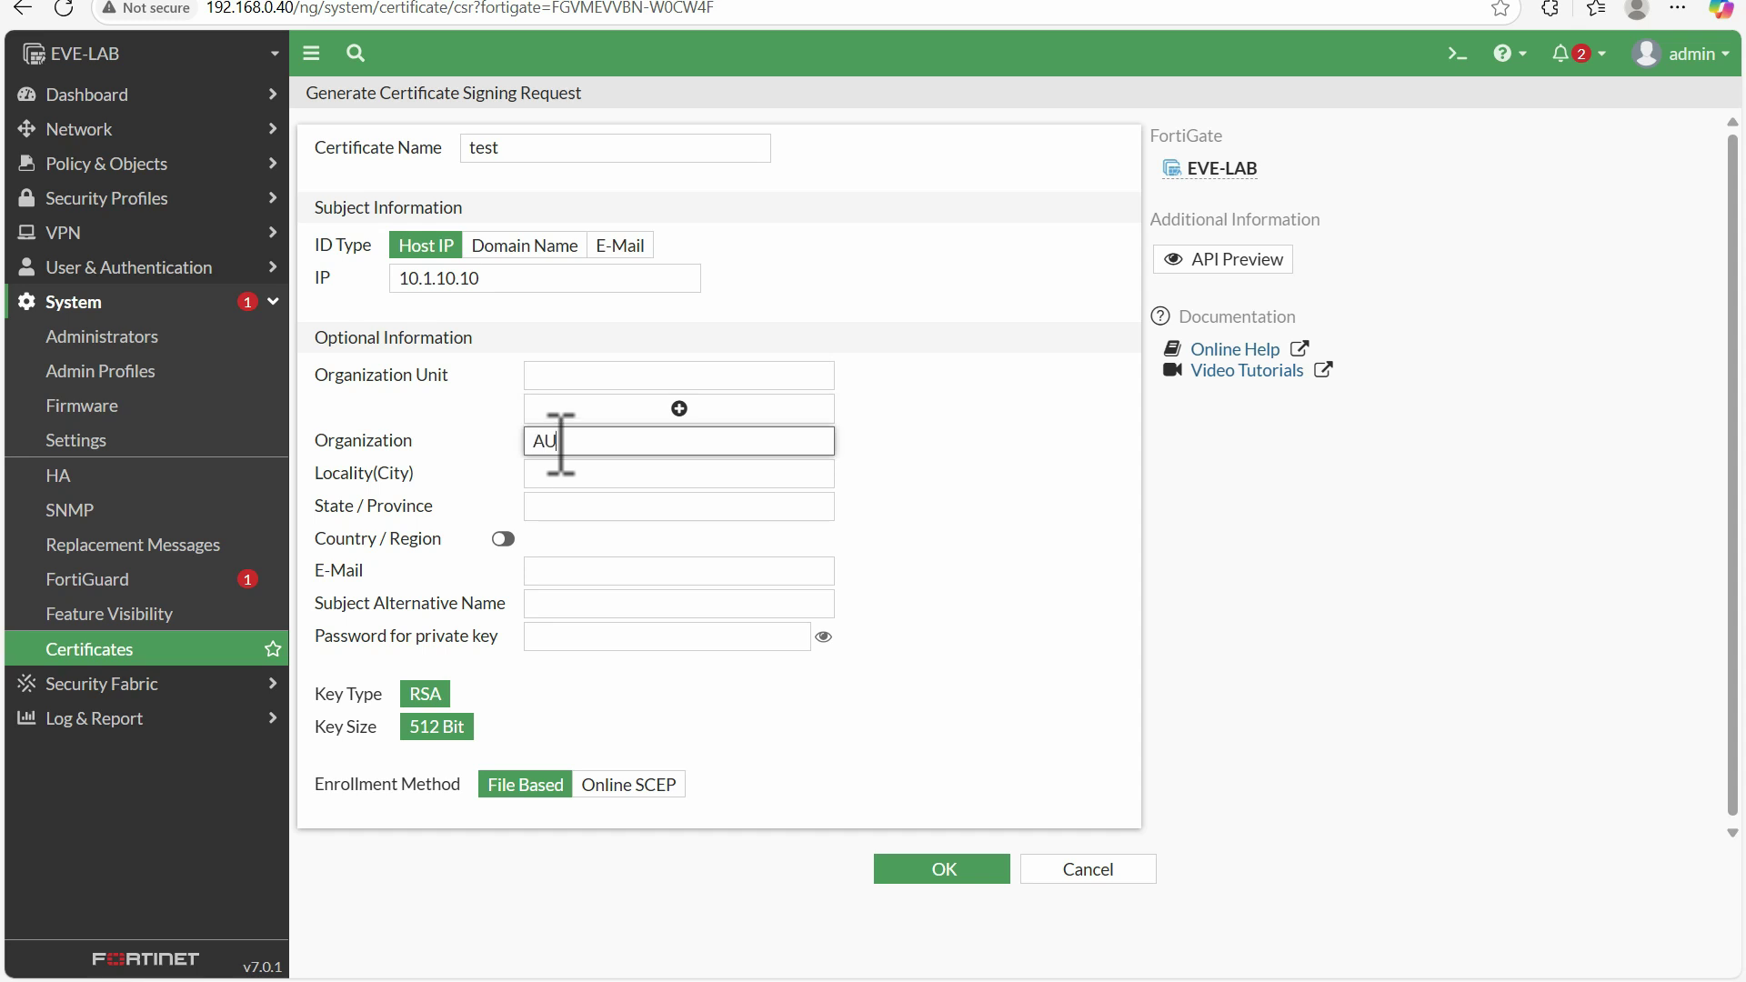
pyautogui.write('AU')
pyautogui.click(576, 381)
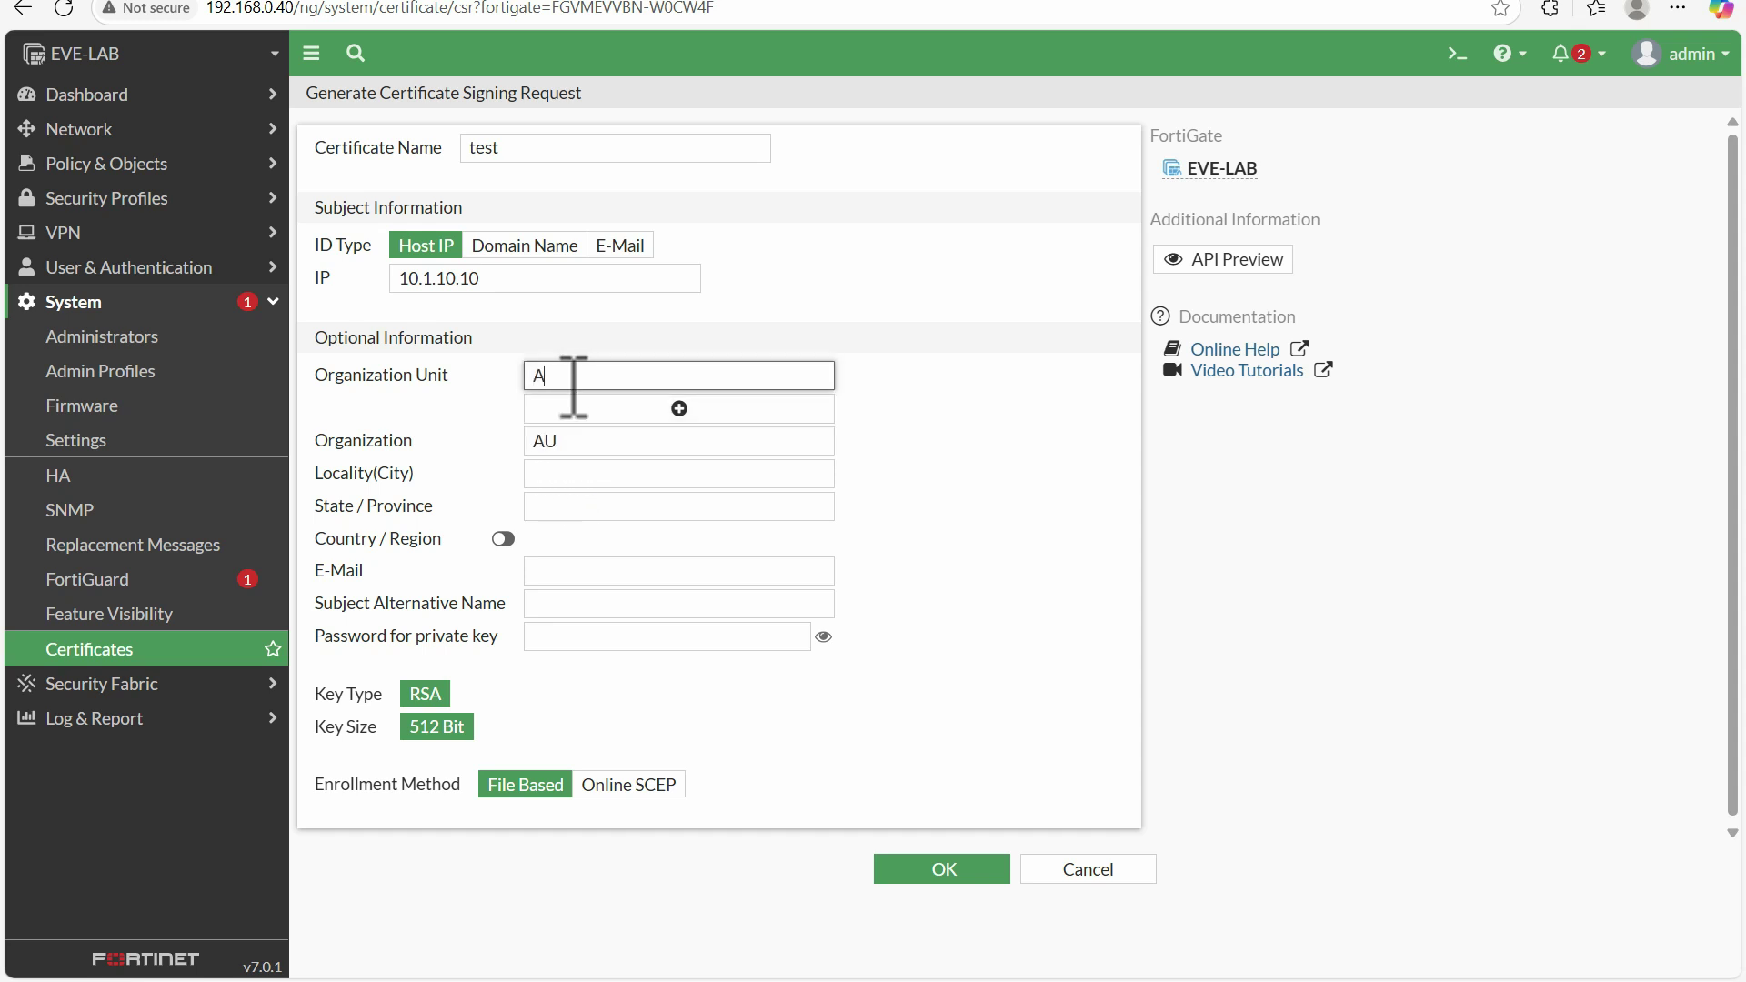
pyautogui.click(558, 473)
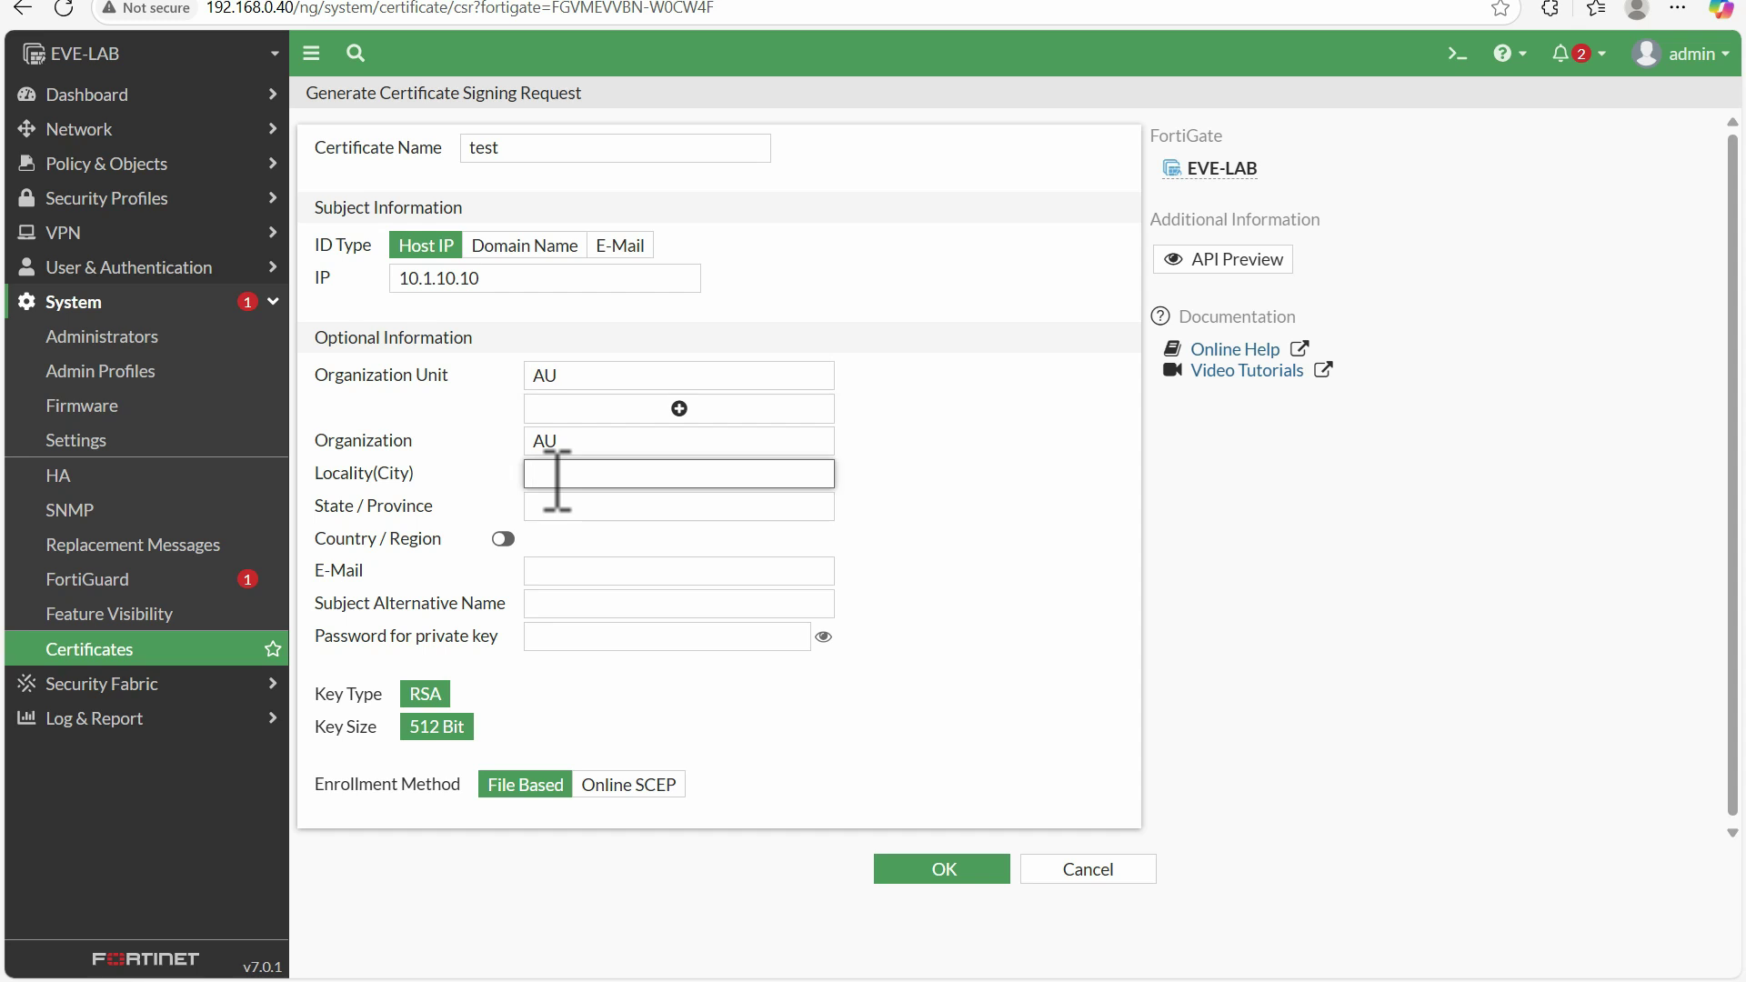
pyautogui.click(554, 507)
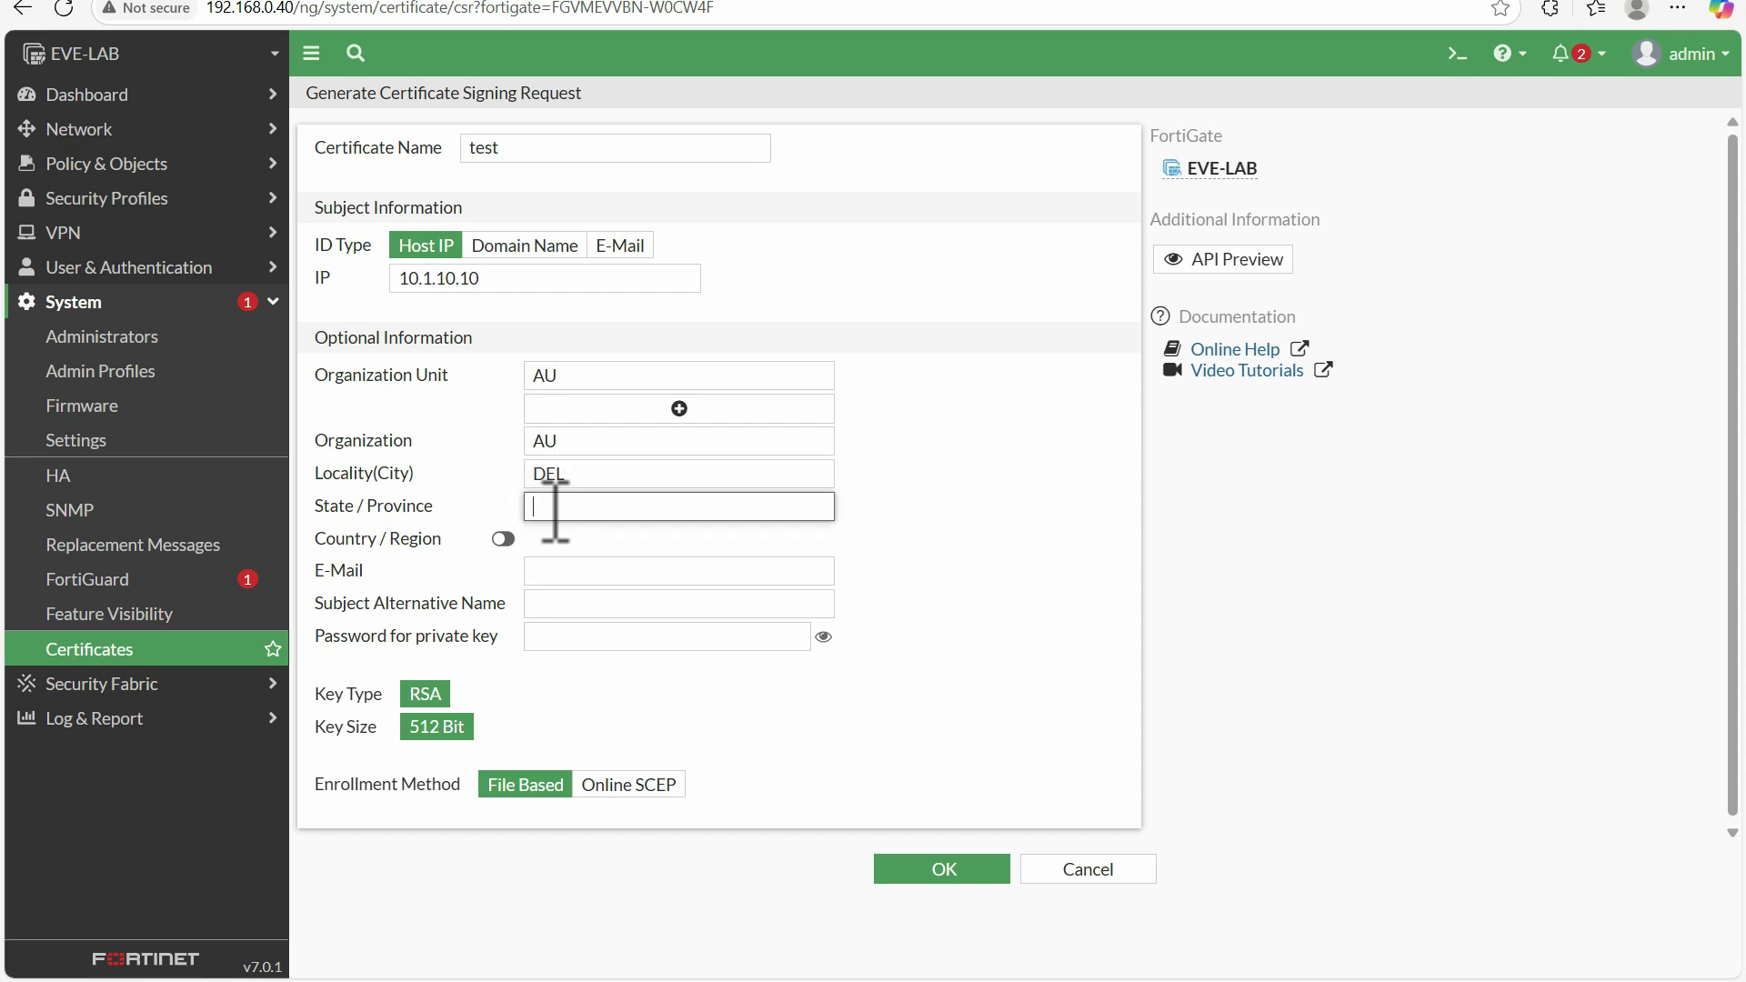
pyautogui.click(565, 573)
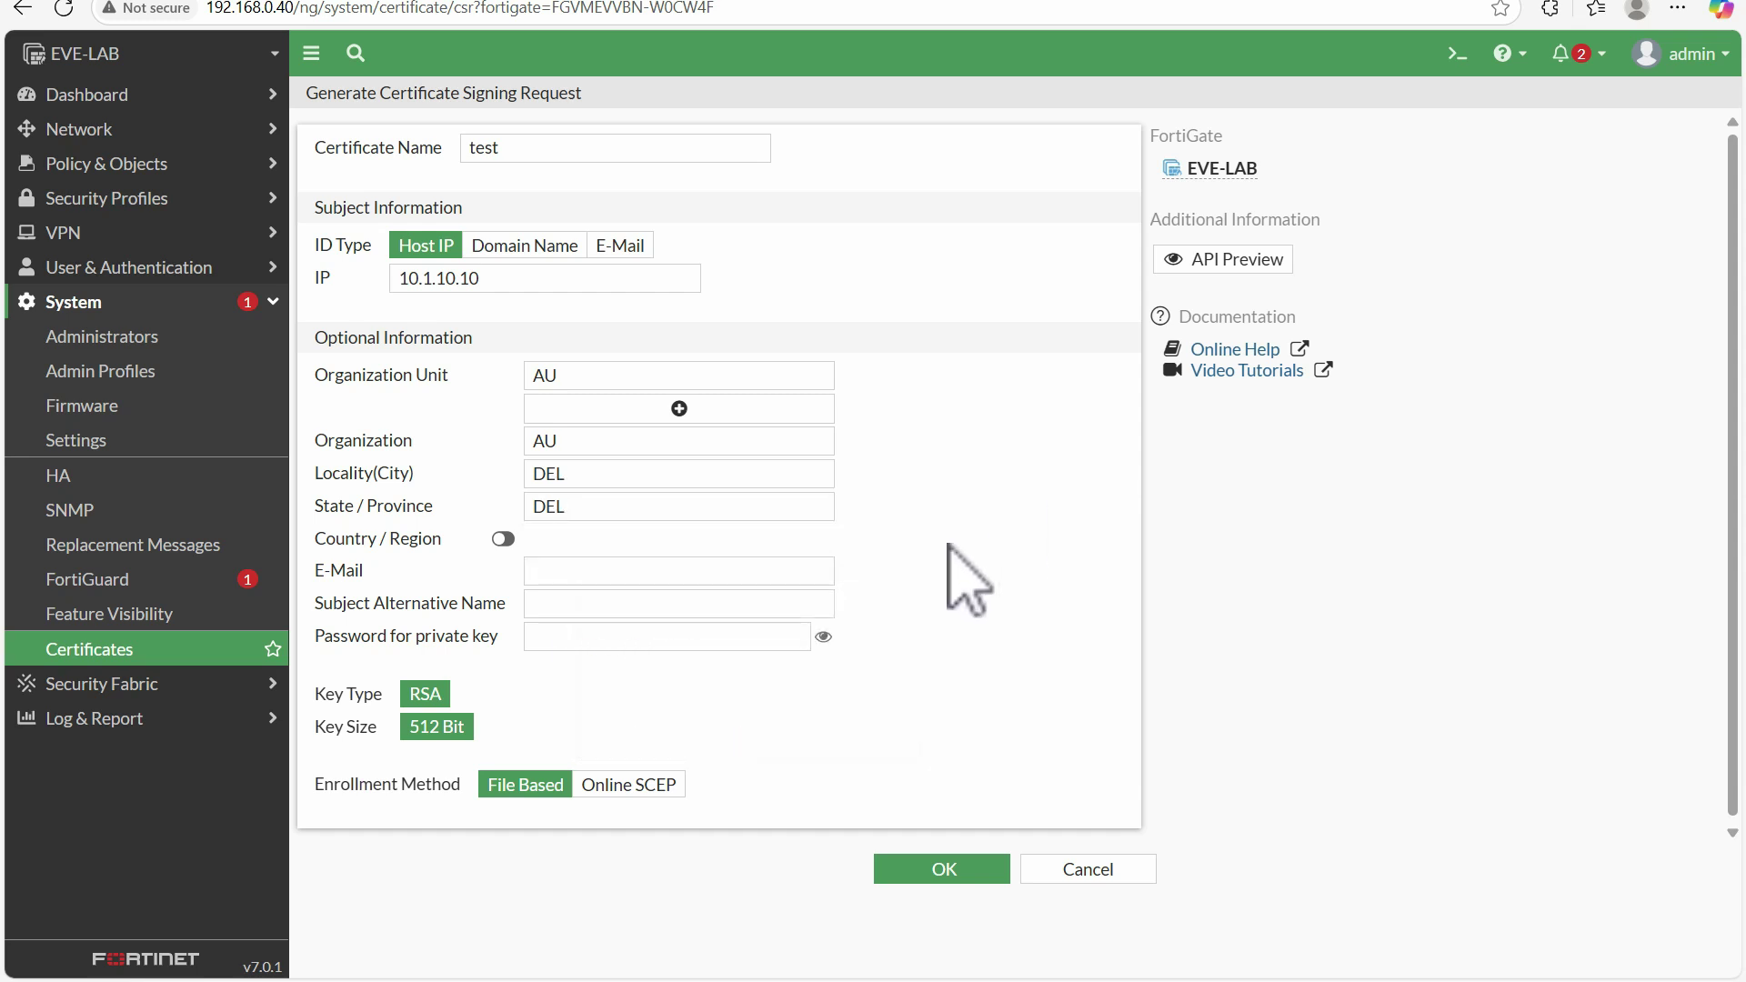
pyautogui.click(946, 869)
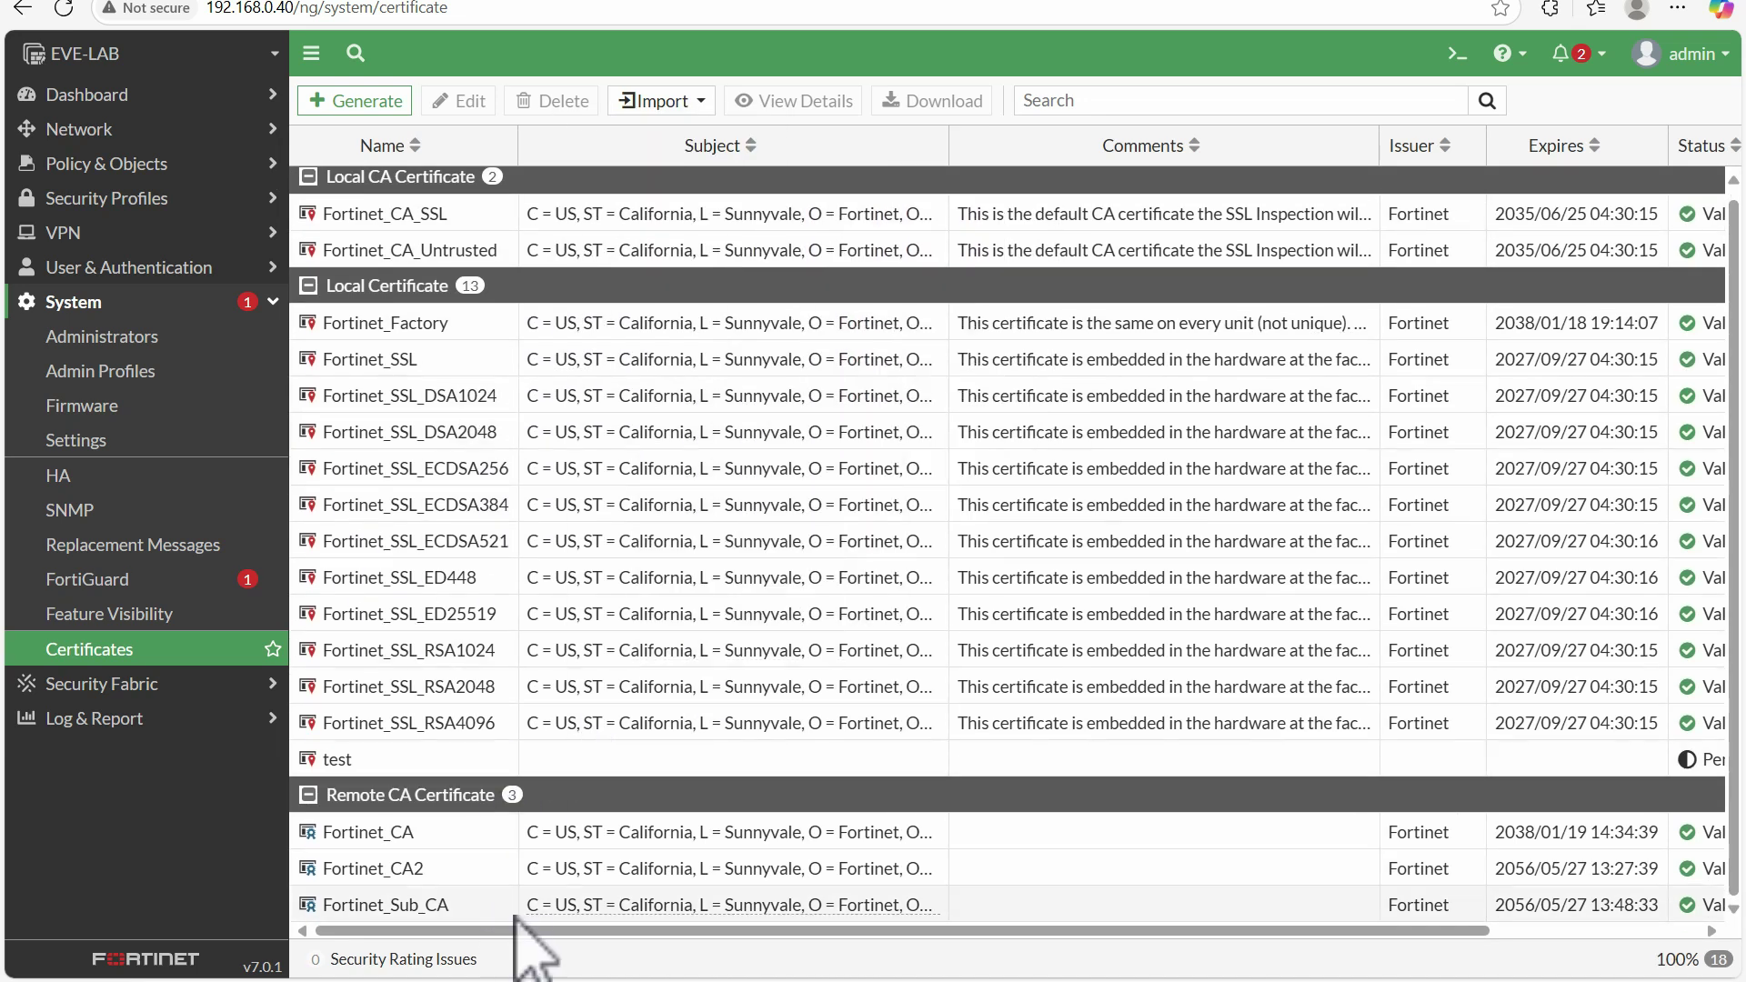
# - Locate the test entry under Local Certificate, view its certificate details, and close them
pyautogui.moveTo(1279, 930); pyautogui.dragTo(701, 936)
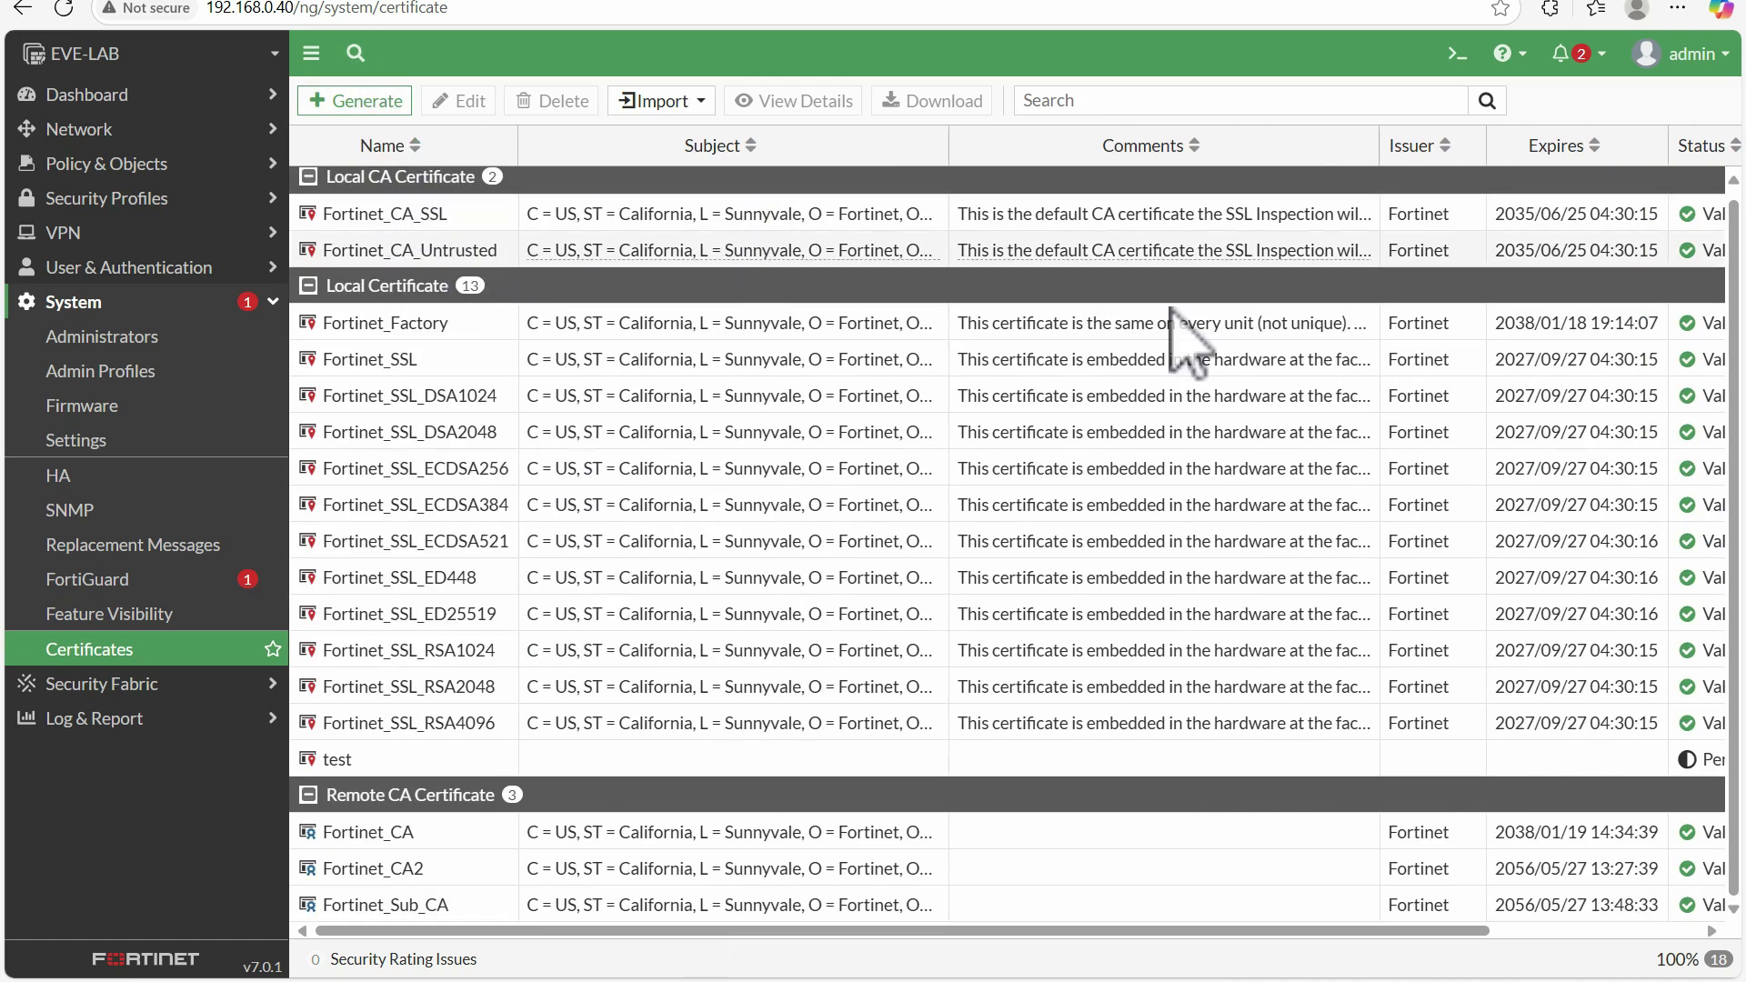
pyautogui.click(110, 649)
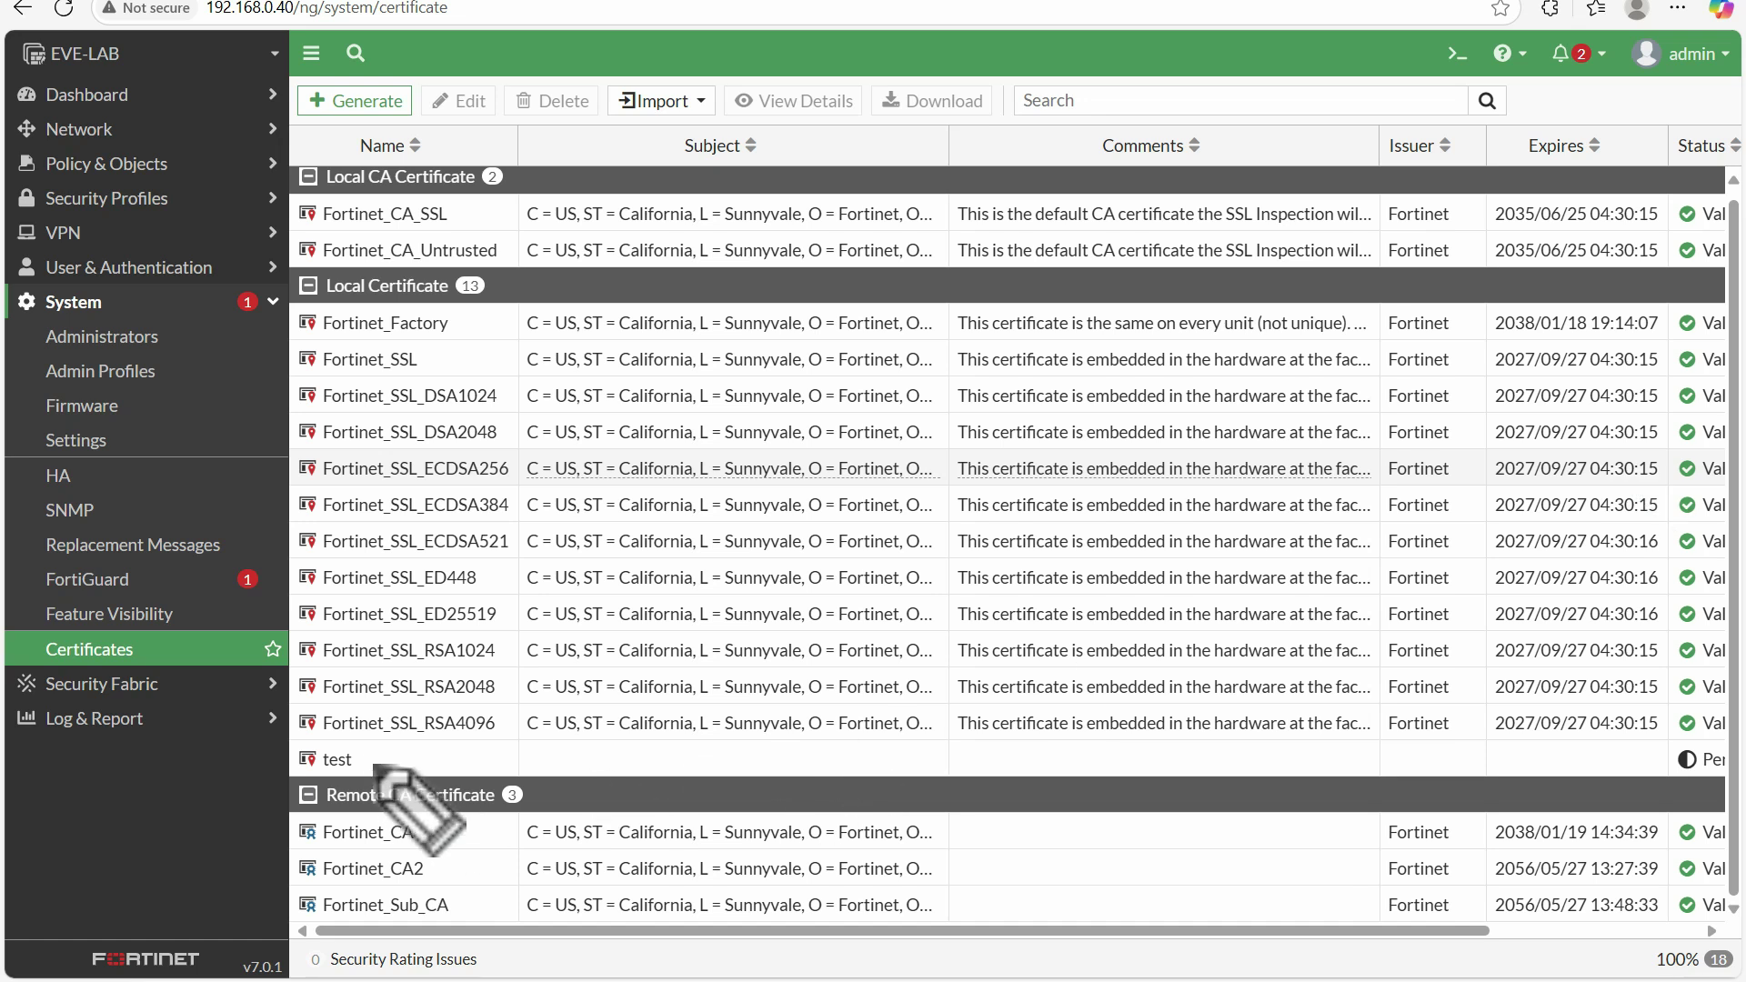
pyautogui.moveTo(367, 748); pyautogui.dragTo(382, 743)
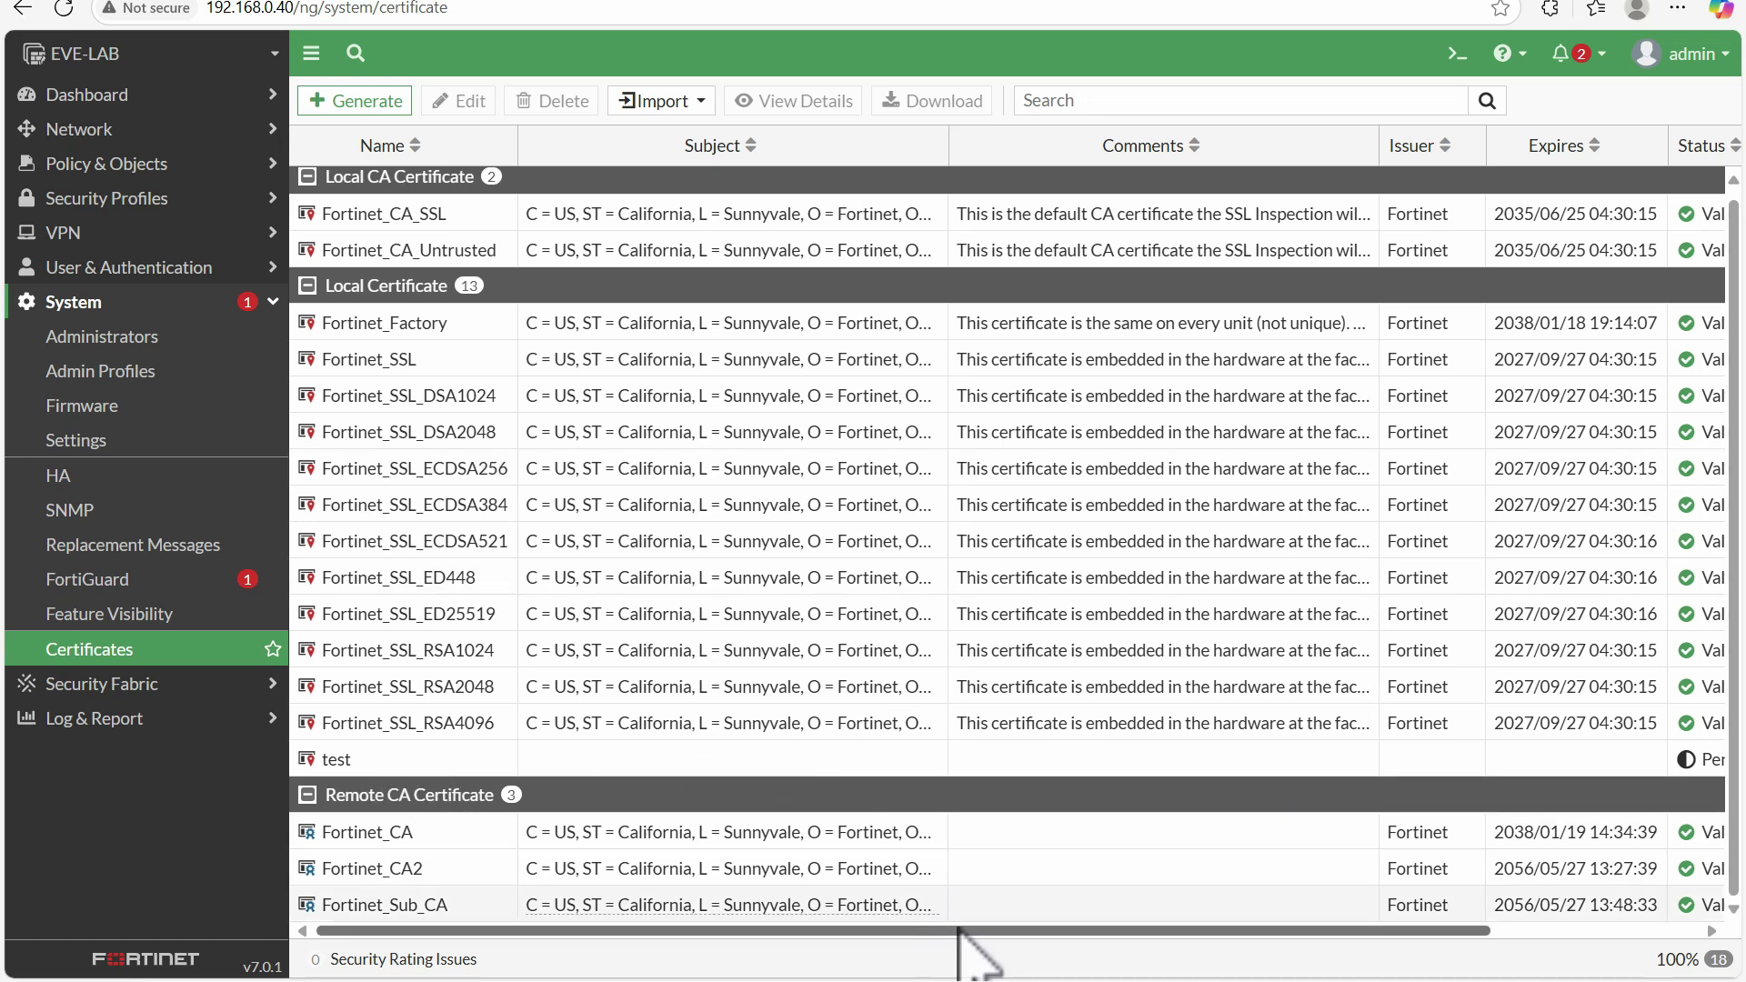
pyautogui.moveTo(971, 930); pyautogui.dragTo(892, 957)
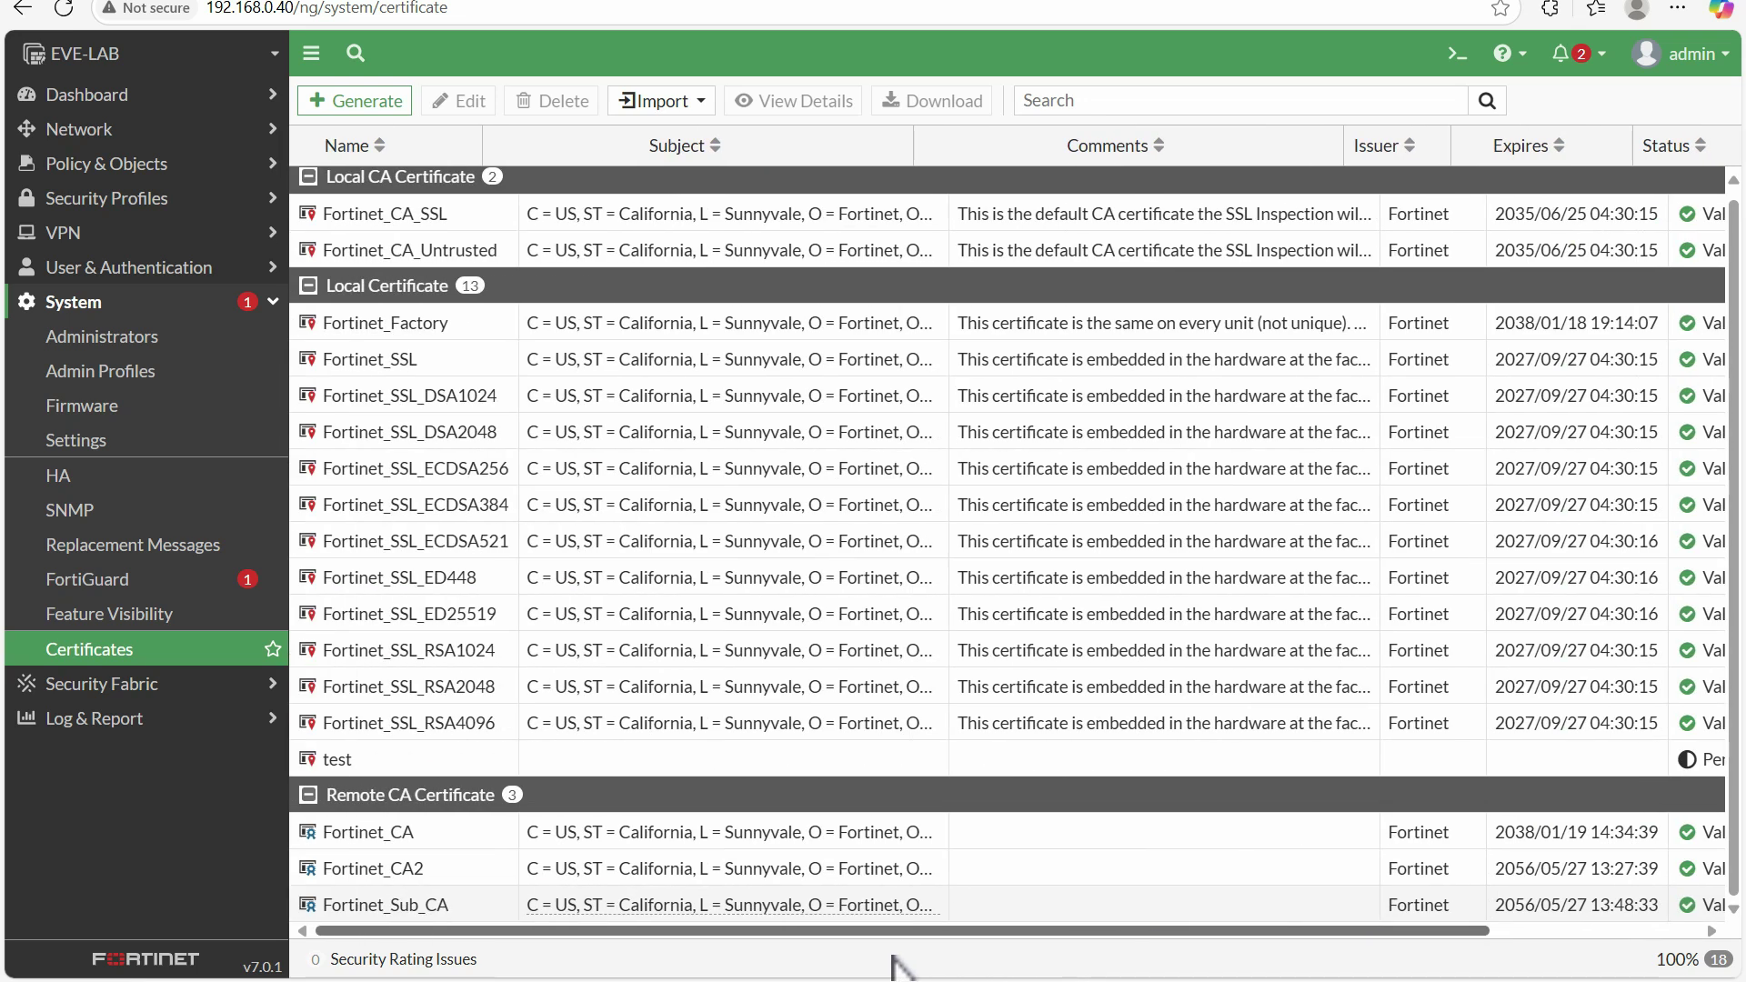
pyautogui.doubleClick(673, 760)
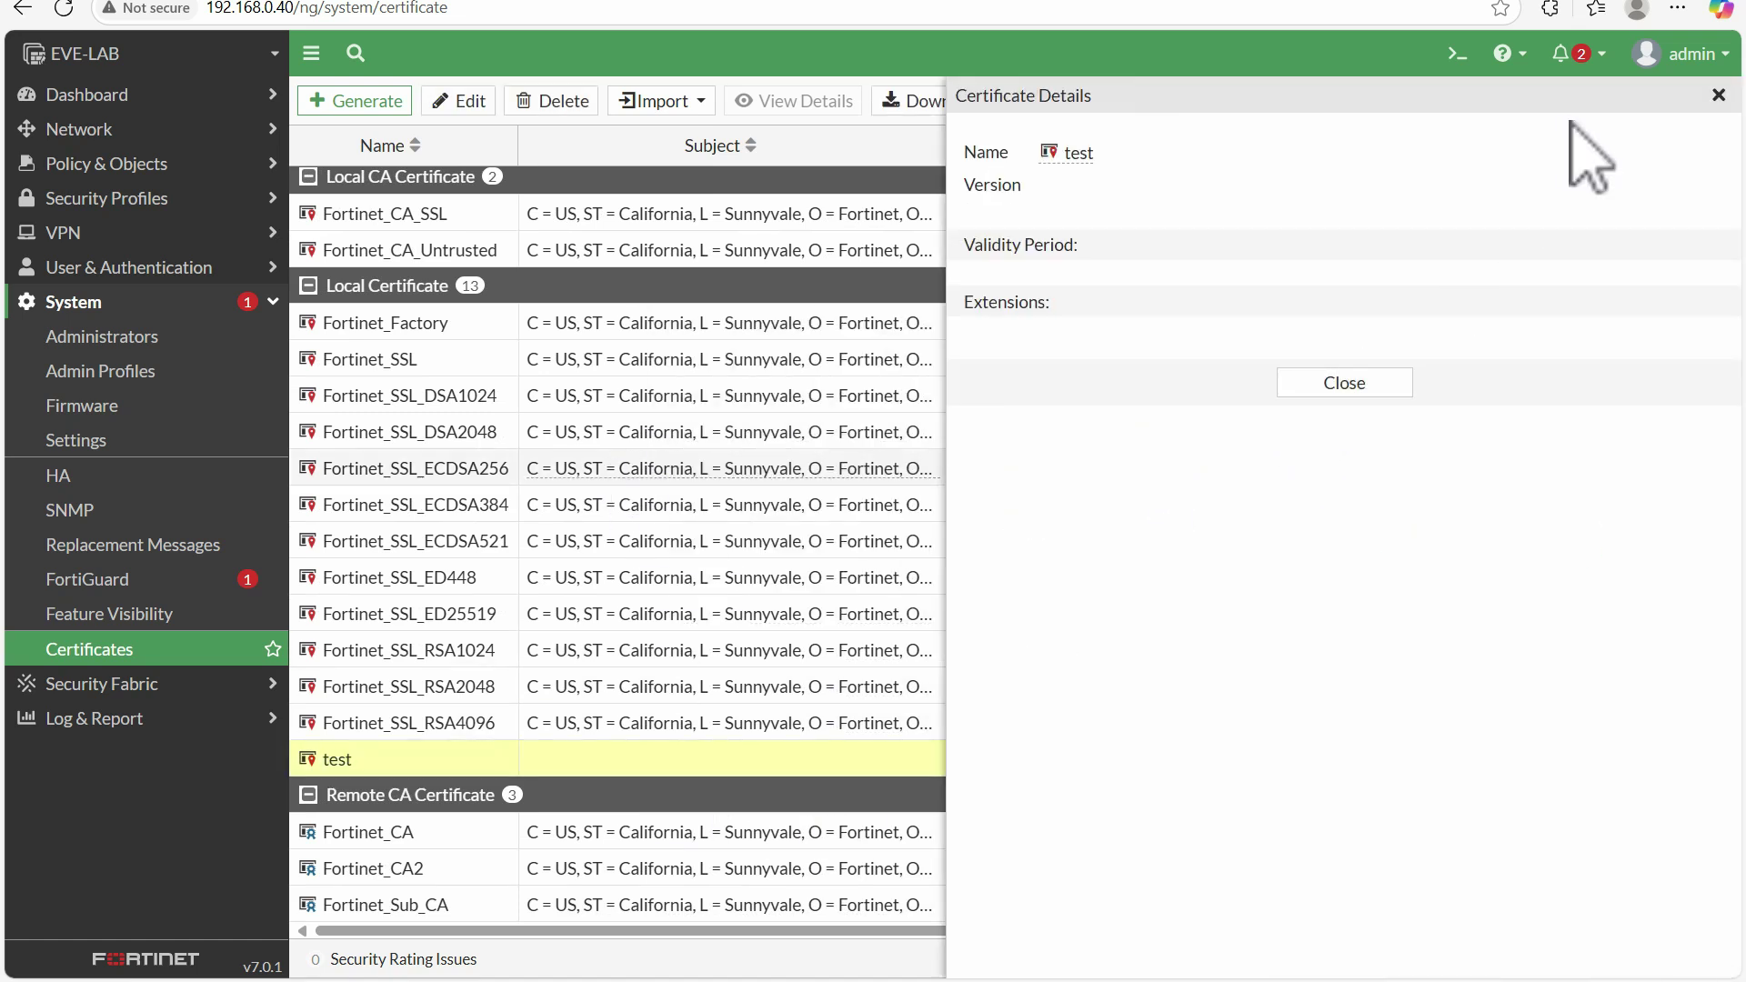
pyautogui.click(1719, 95)
pyautogui.doubleClick(336, 760)
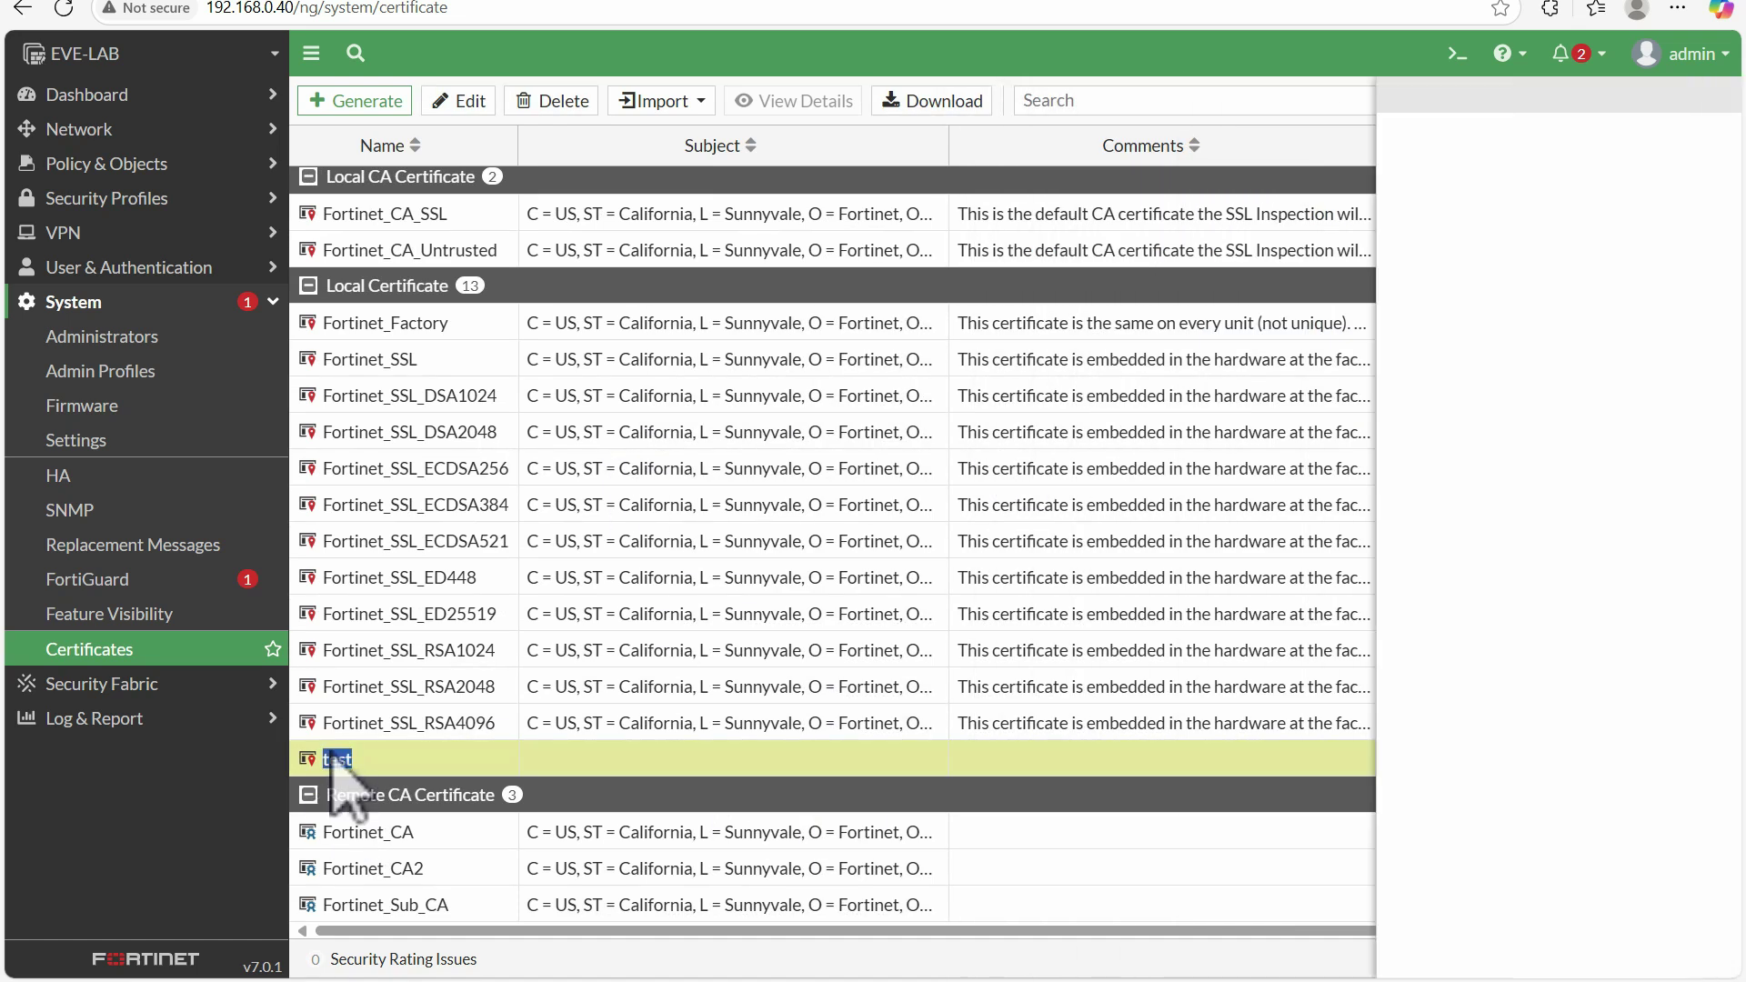
pyautogui.click(1345, 384)
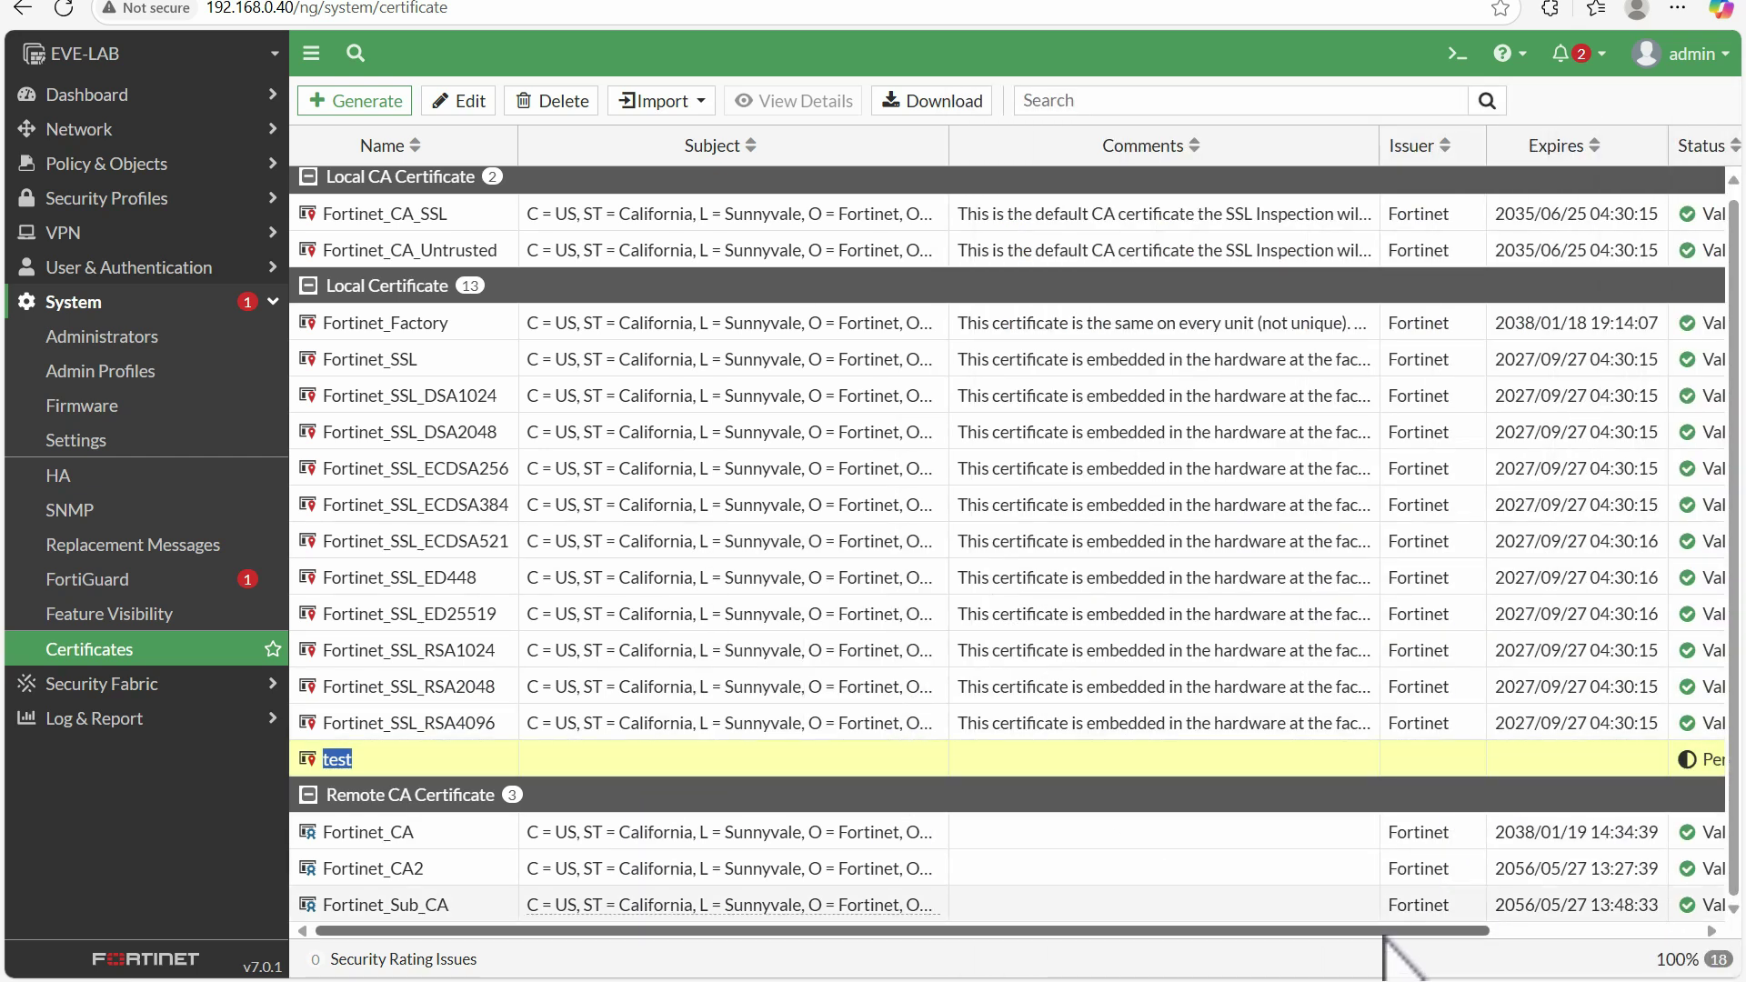
# - Check the status, source and reference columns for the test certificate entry
pyautogui.moveTo(1391, 930); pyautogui.dragTo(1585, 932)
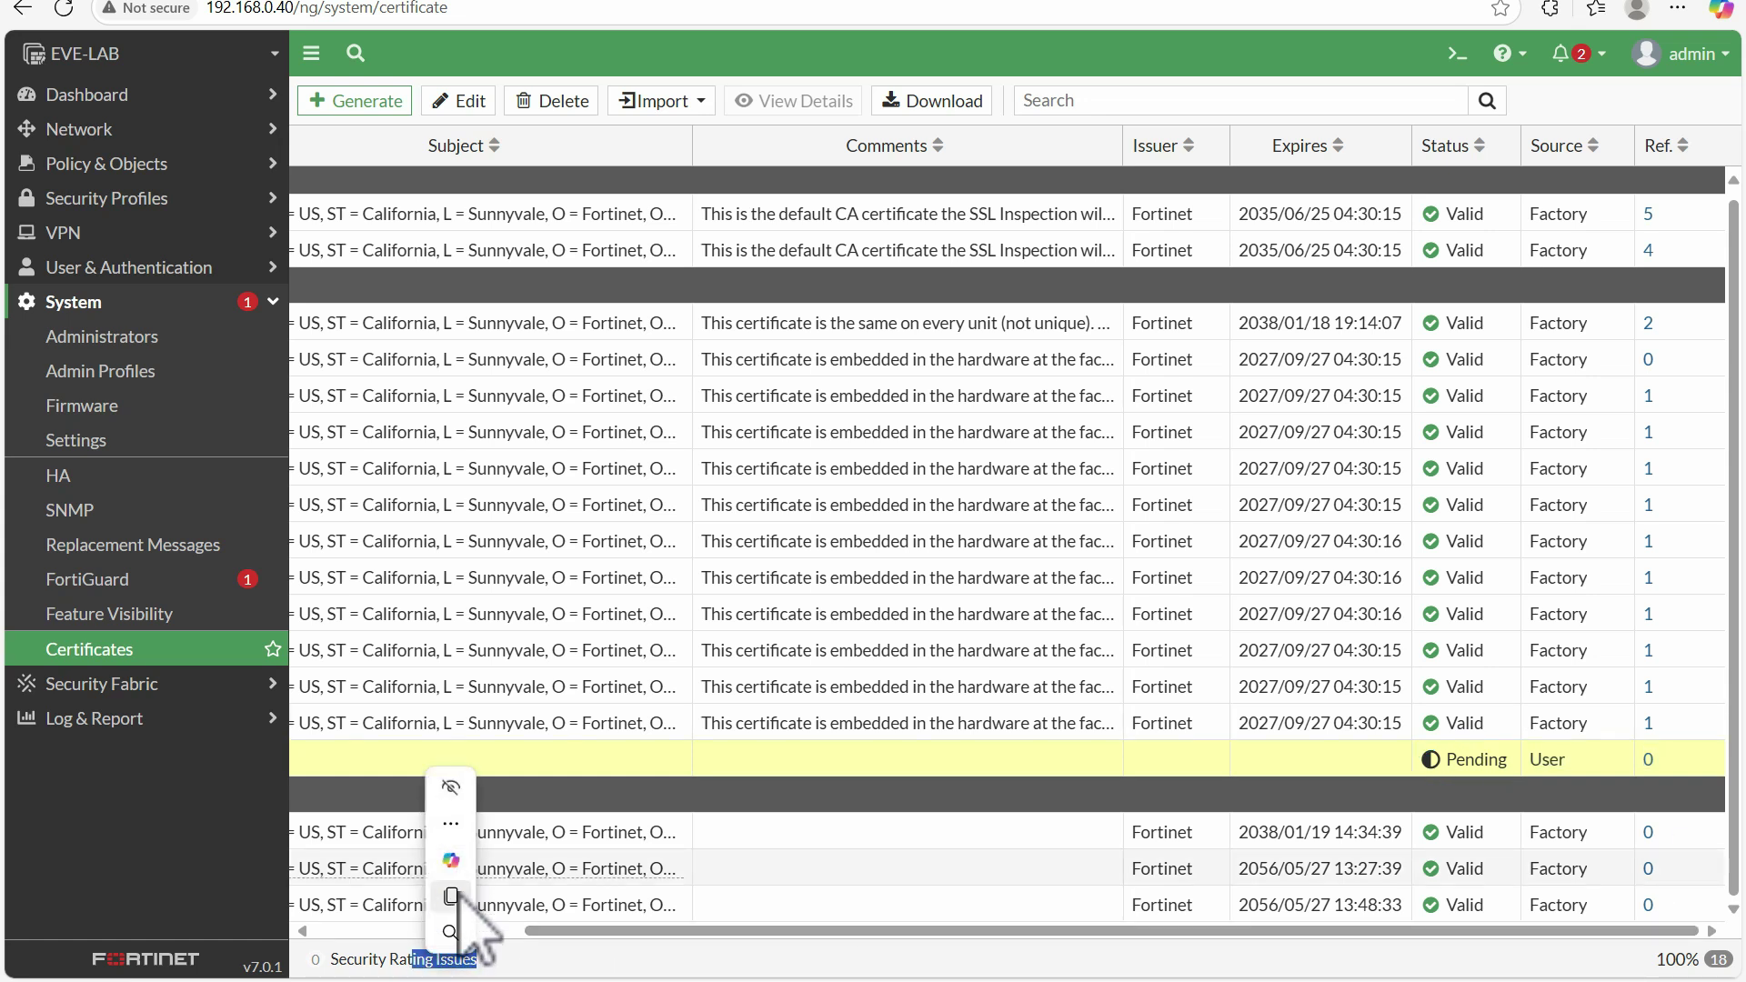
pyautogui.hscroll(-1, 559, 942)
pyautogui.hscroll(-4, 559, 946)
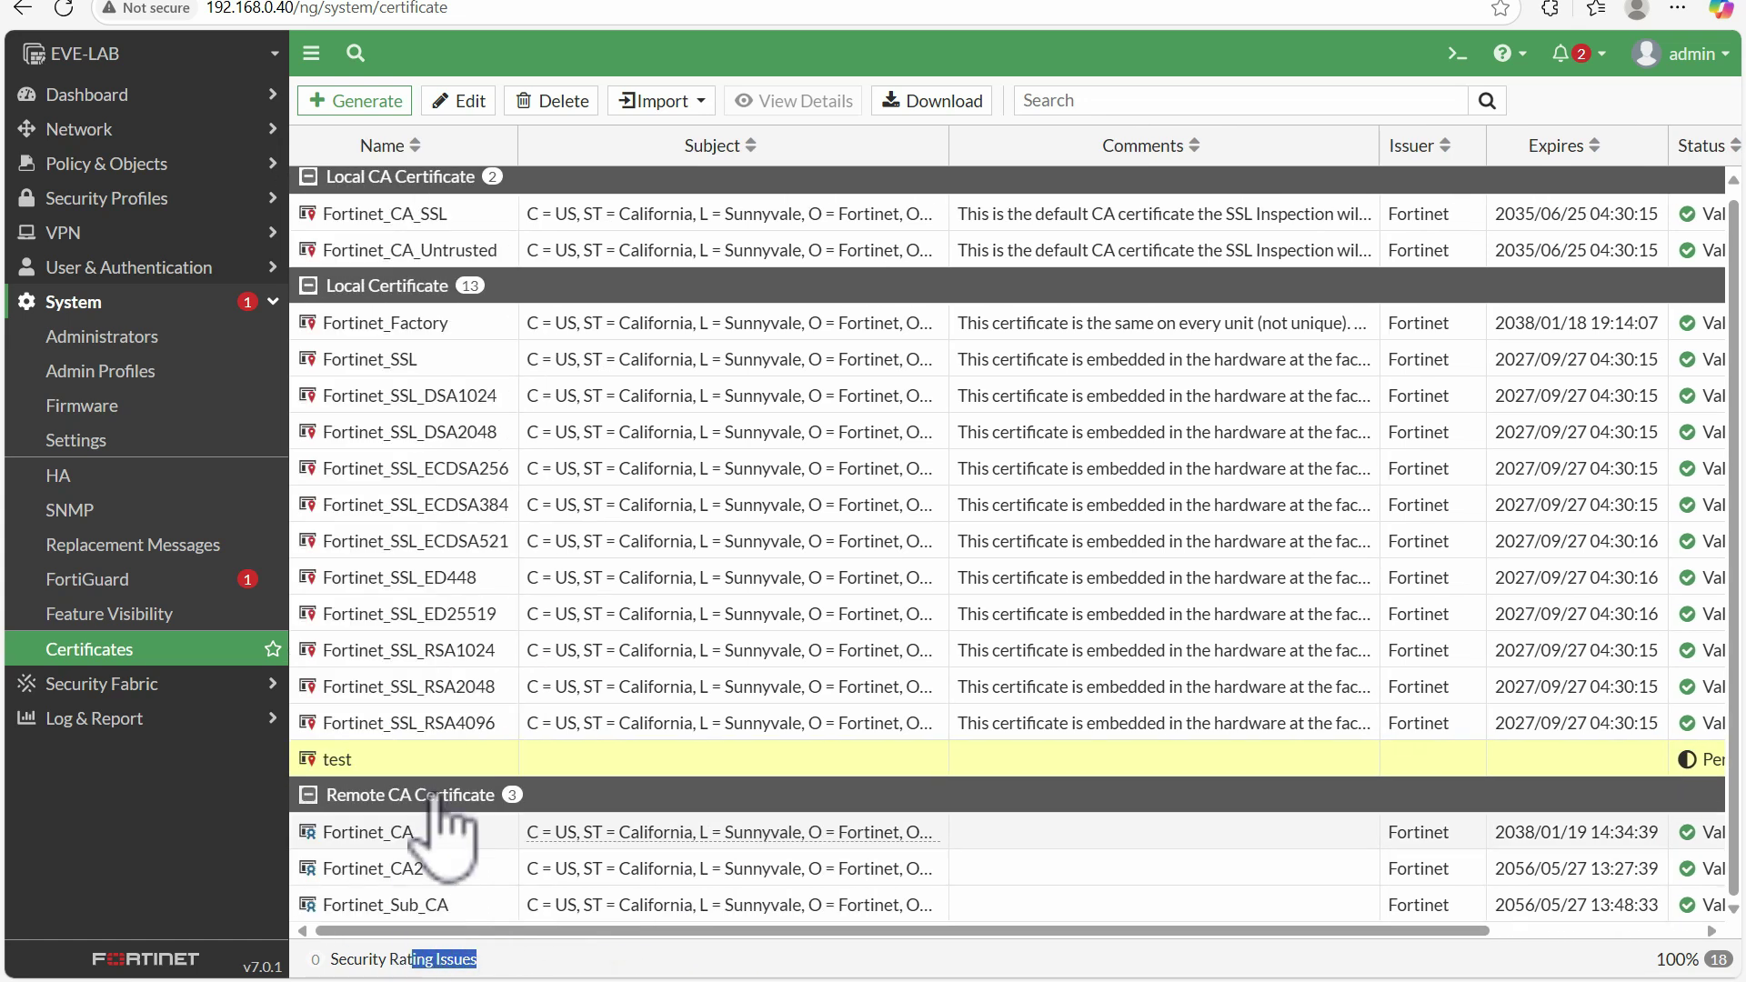
# - Download the test signing request as test.csr
pyautogui.click(907, 102)
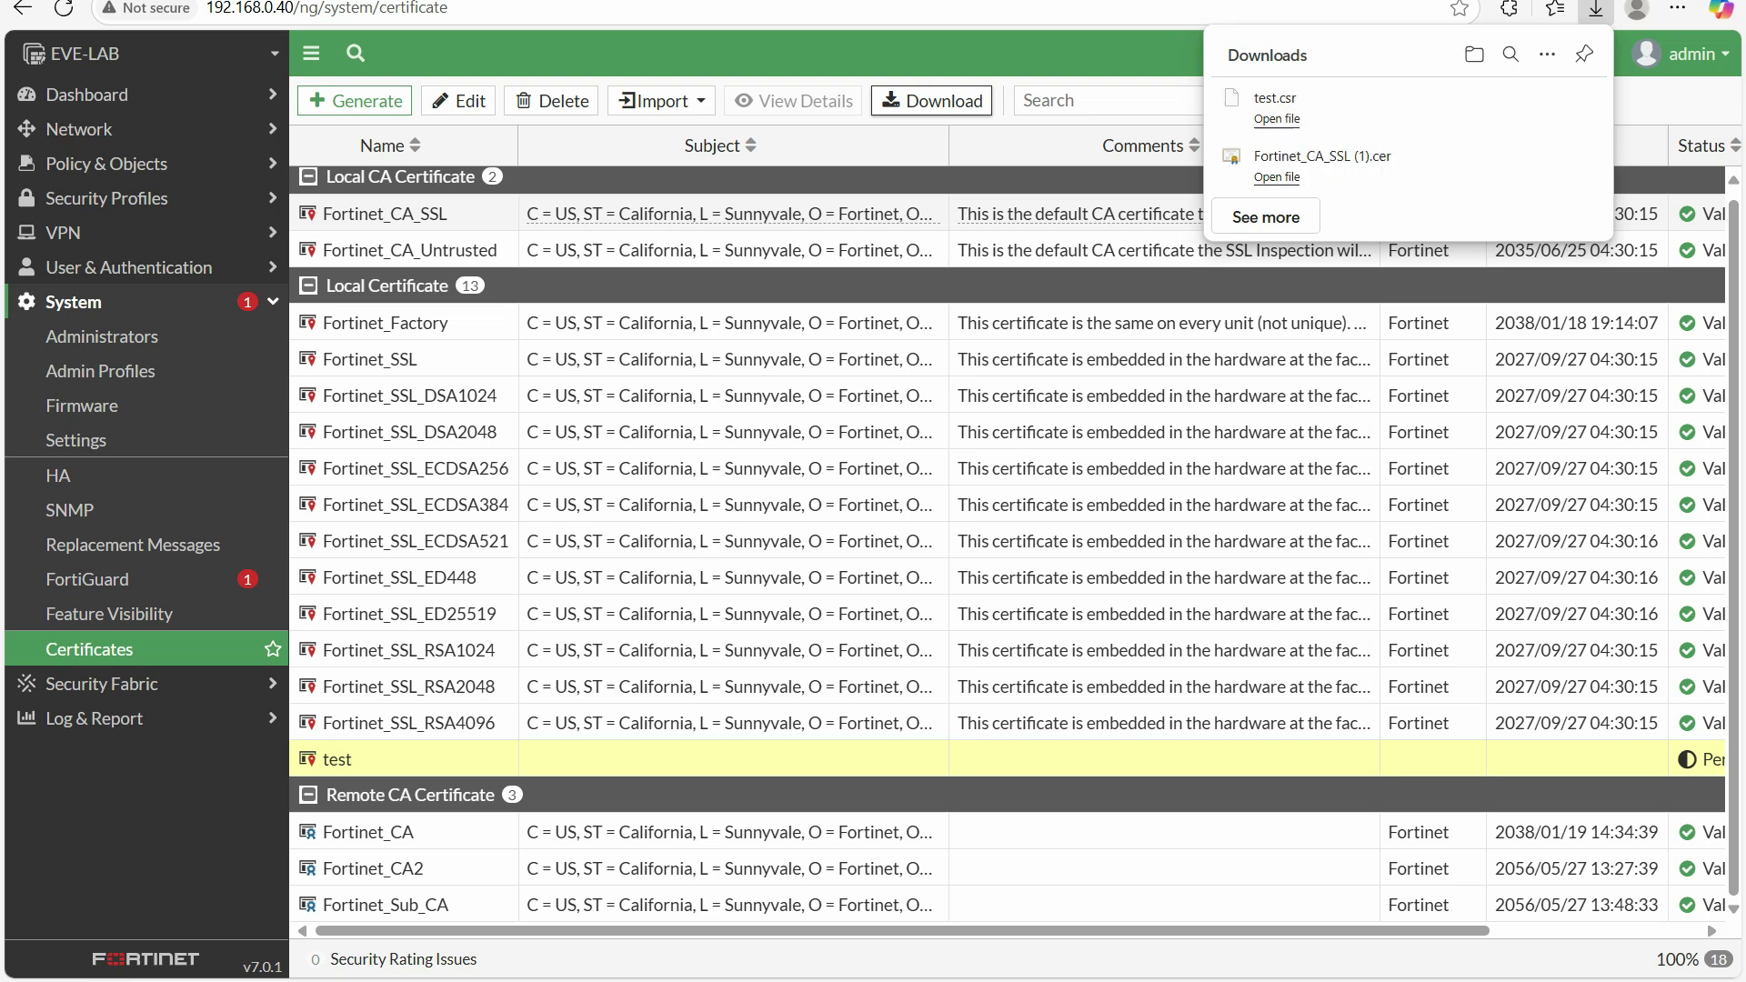
pyautogui.moveTo(1297, 89)
pyautogui.mouseDown()
pyautogui.moveTo(1230, 102)
pyautogui.moveTo(1291, 141)
pyautogui.moveTo(1315, 90)
pyautogui.mouseUp()
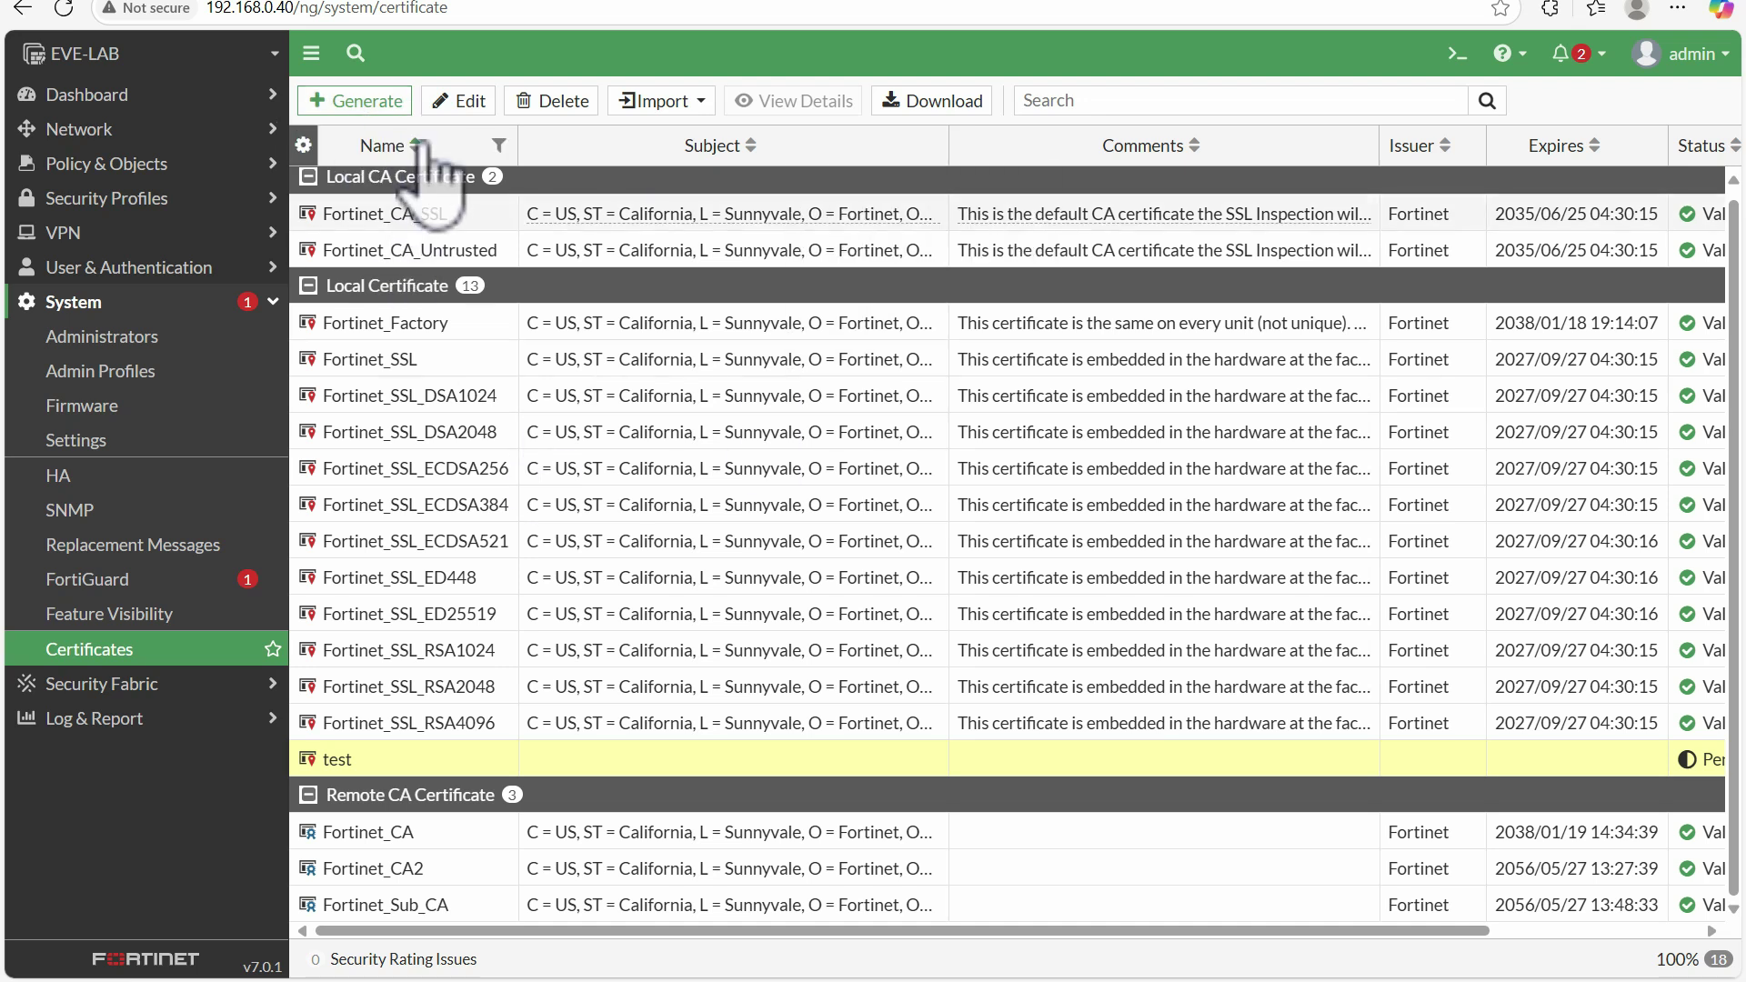
# - Review the available certificate import types, and check the browser's connection security information for the FortiGate site
pyautogui.click(639, 107)
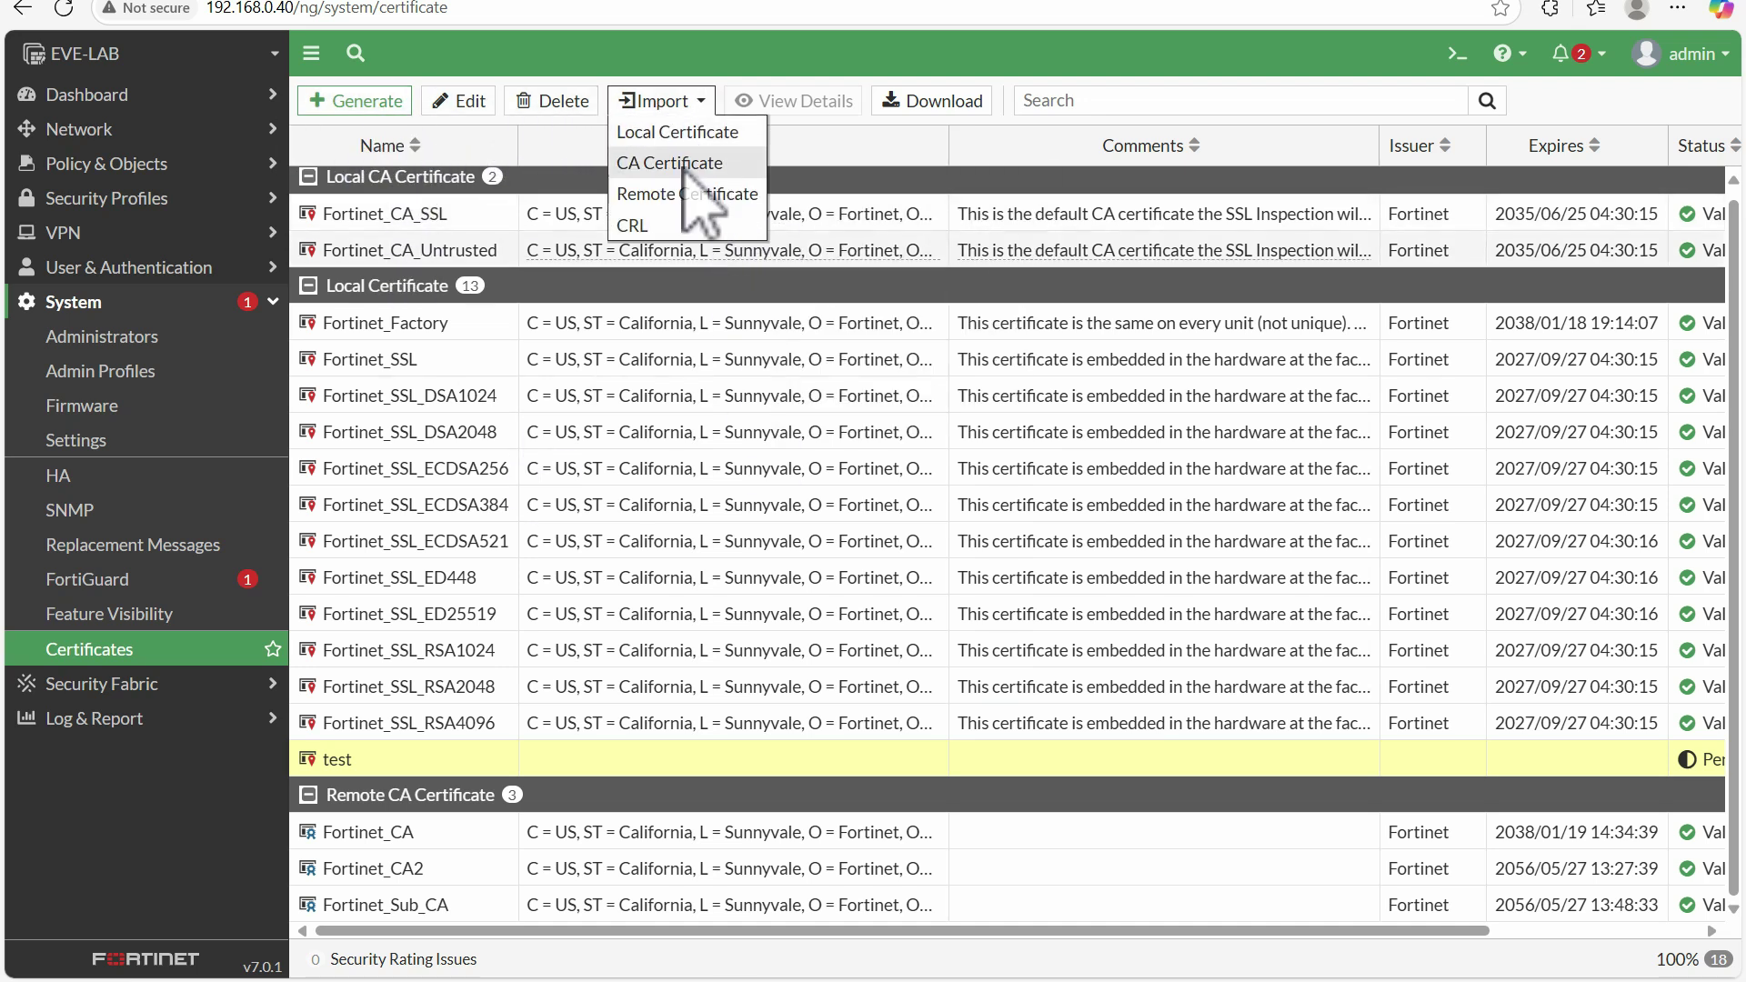
pyautogui.click(1044, 38)
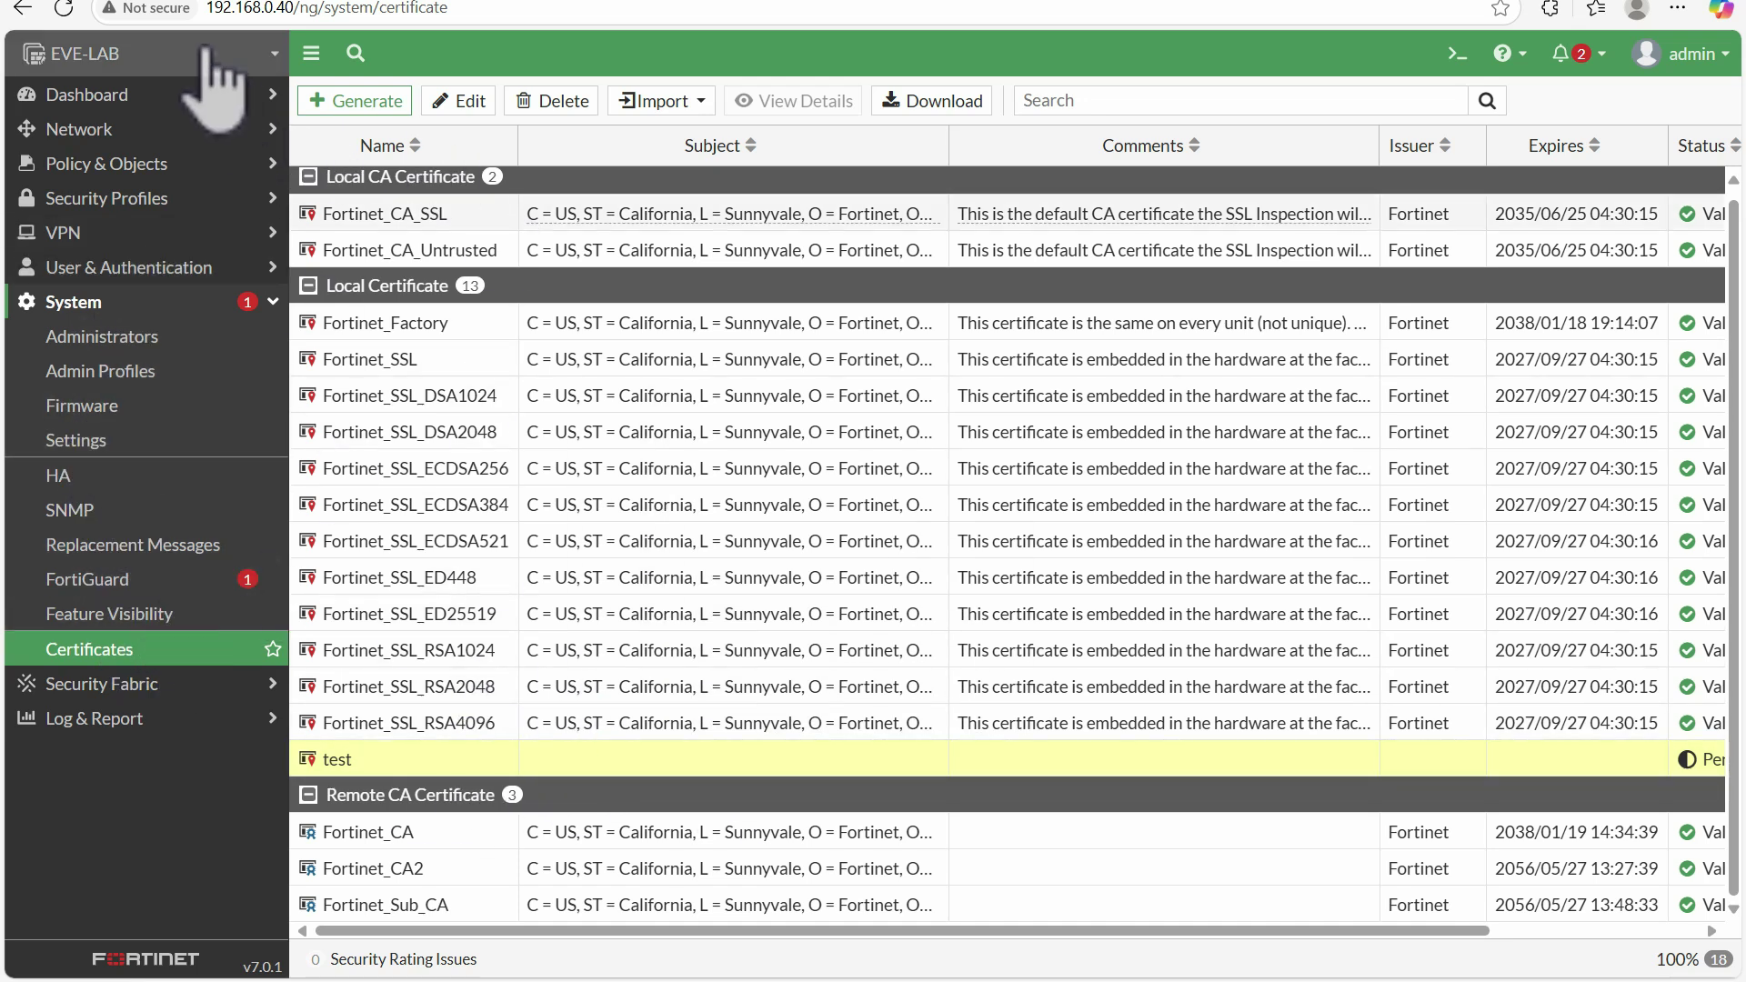
pyautogui.click(146, 8)
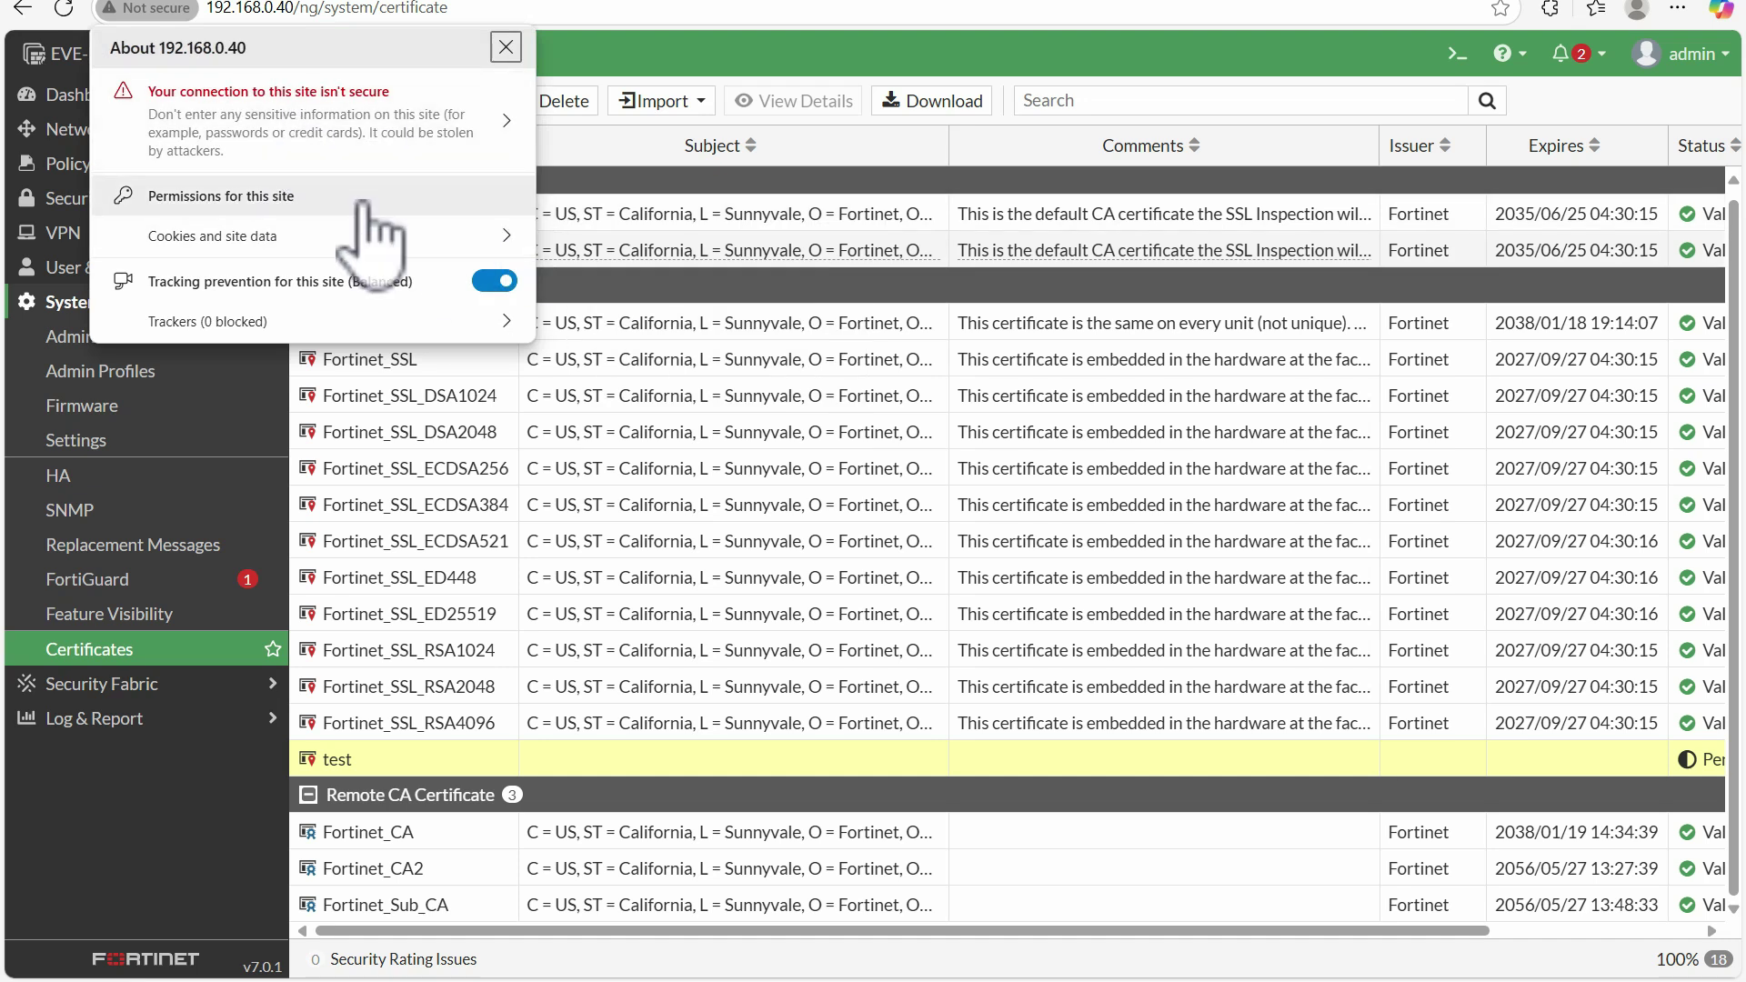
pyautogui.click(506, 42)
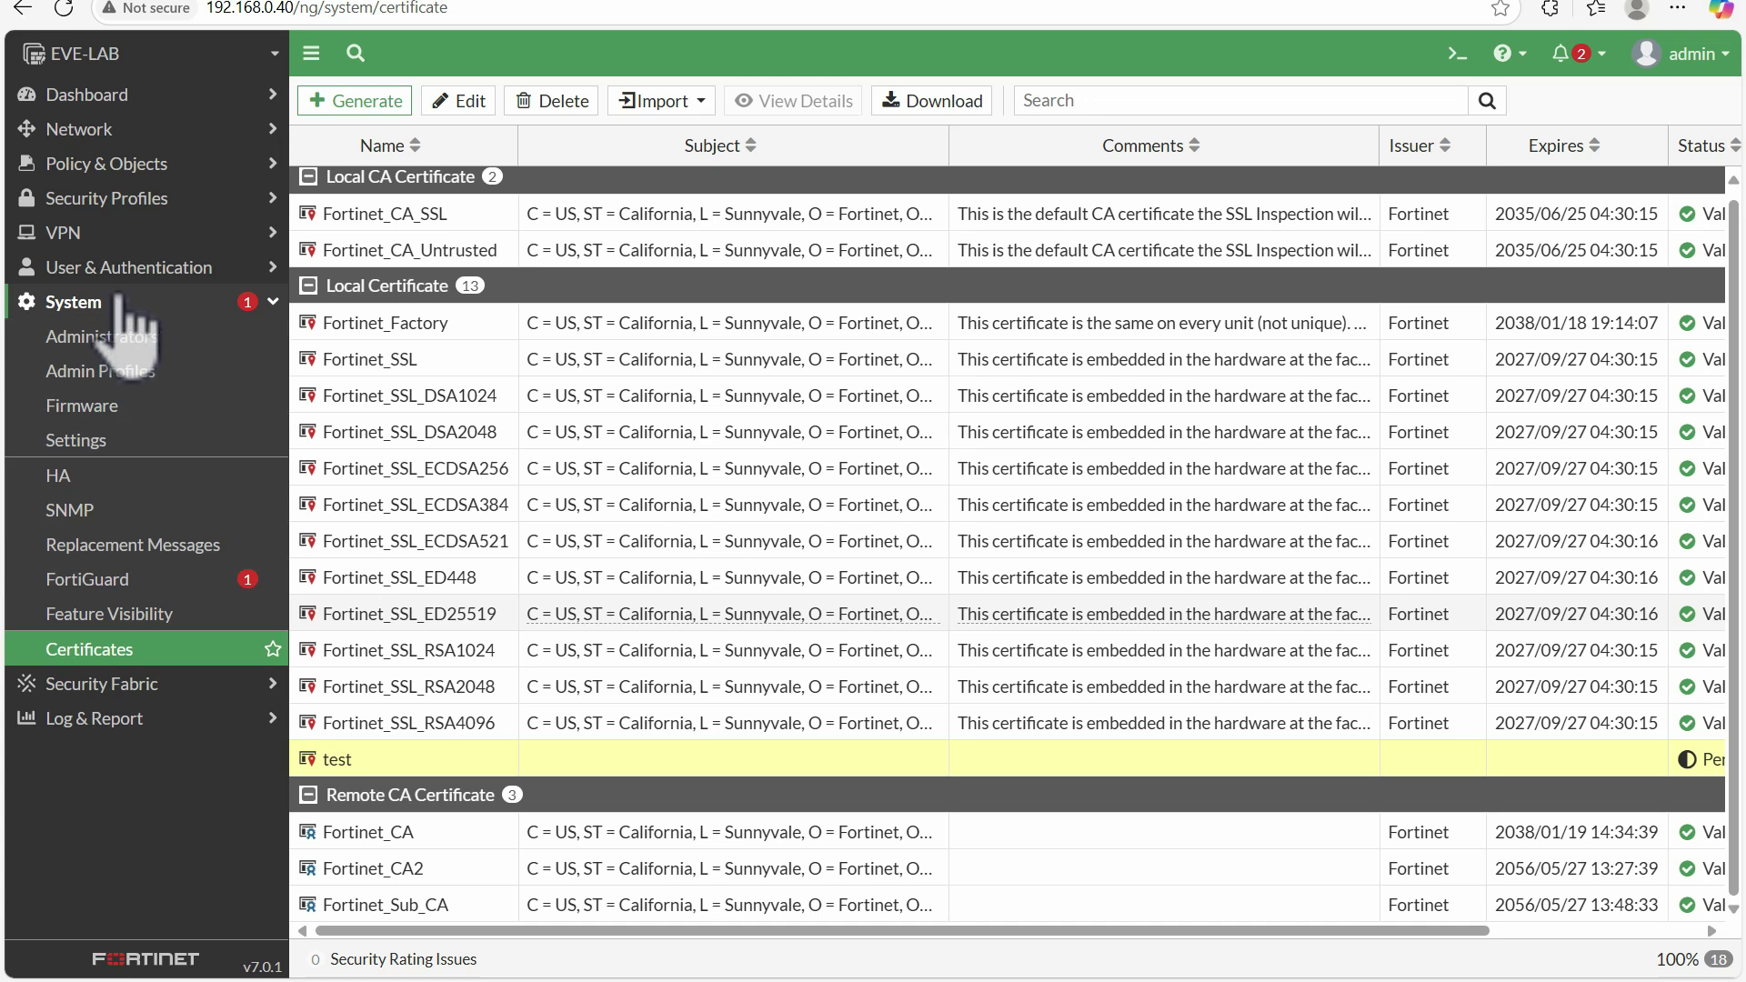
# - Switch from the browser to the Digital certificates notes, passing by the PowerPoint slide on downloading private CA certificates
pyautogui.moveTo(698, 634)
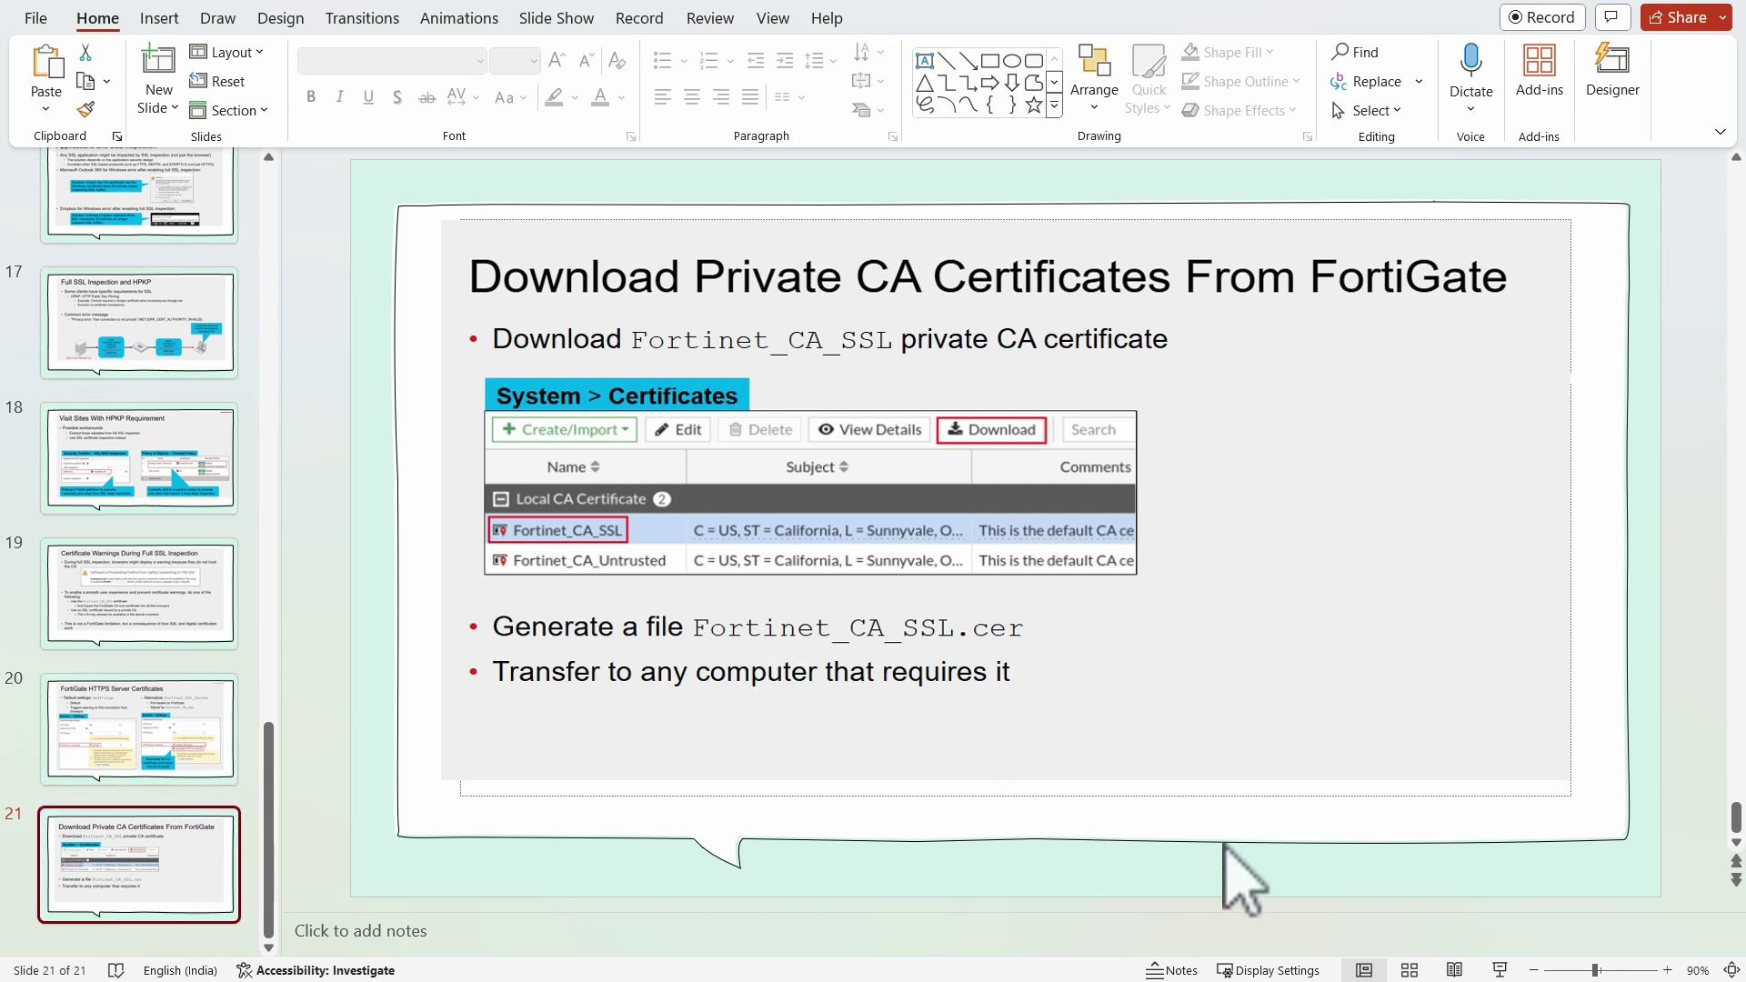
pyautogui.moveTo(1140, 972)
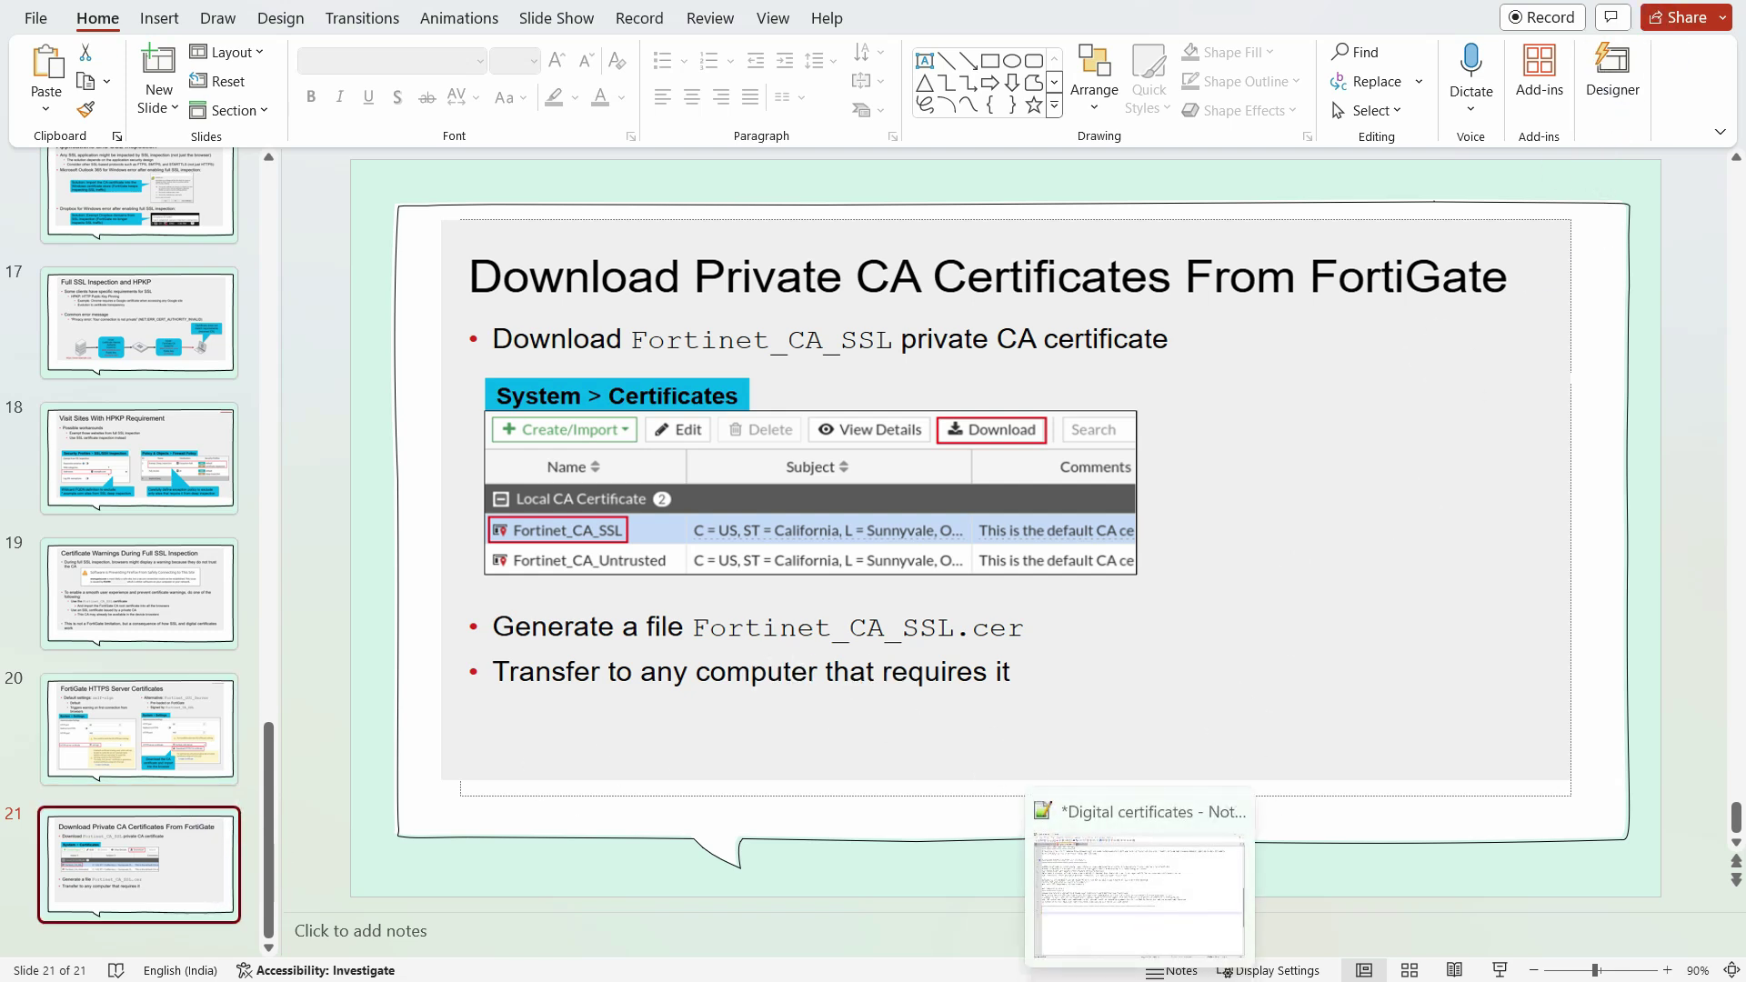